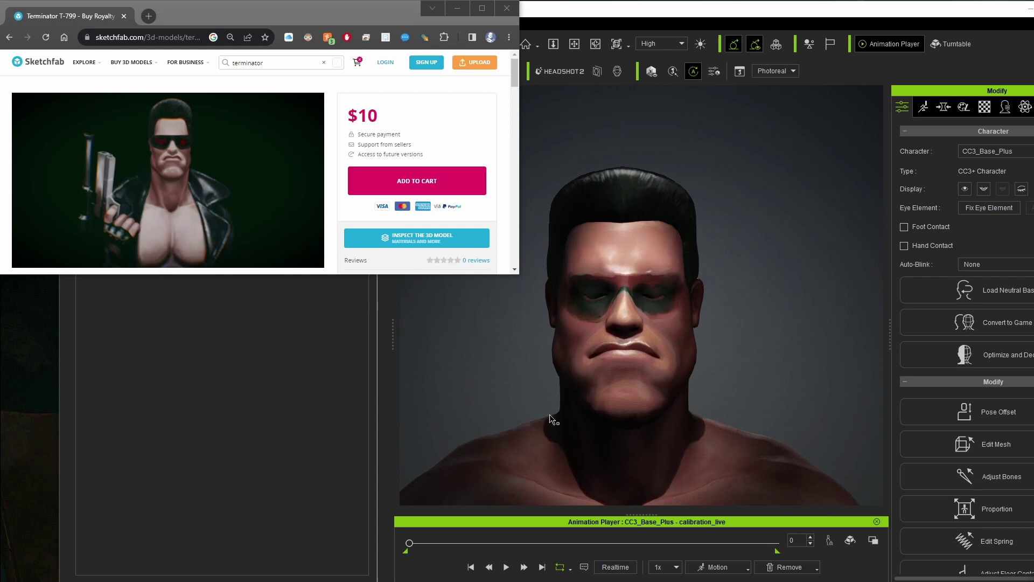
# Step: Play the calibration_live animation on the terminator character
pyautogui.click(506, 567)
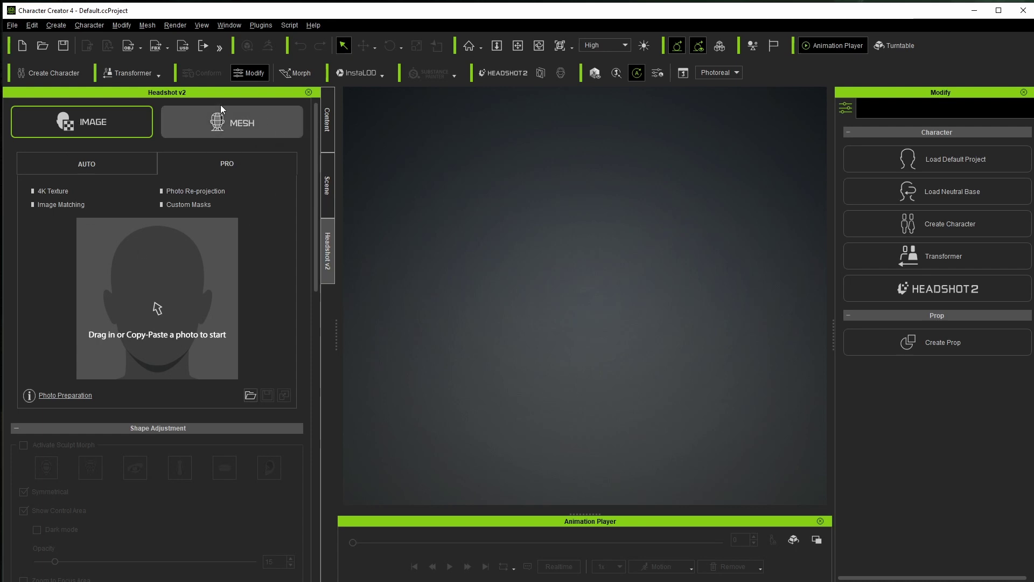
# Step: Switch Headshot to mesh mode and import the arnold_terminator FBX as a prop broken up into sub-props
pyautogui.click(275, 123)
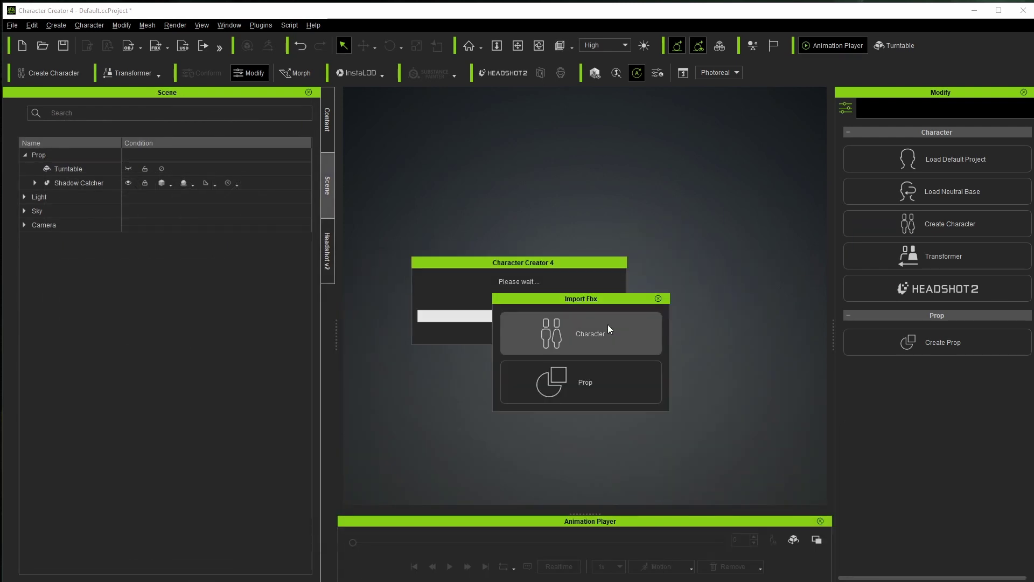
pyautogui.click(604, 383)
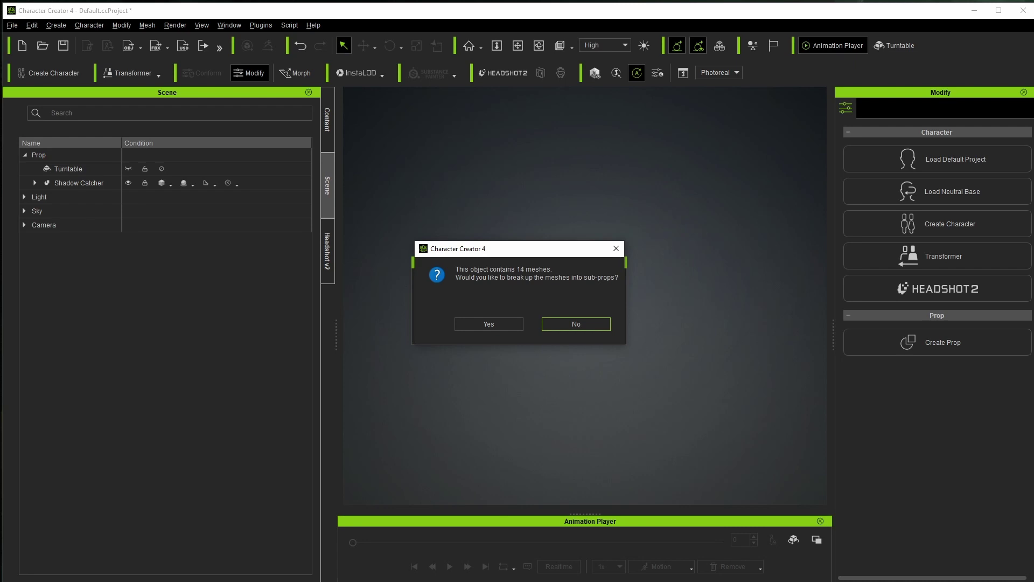
pyautogui.click(494, 325)
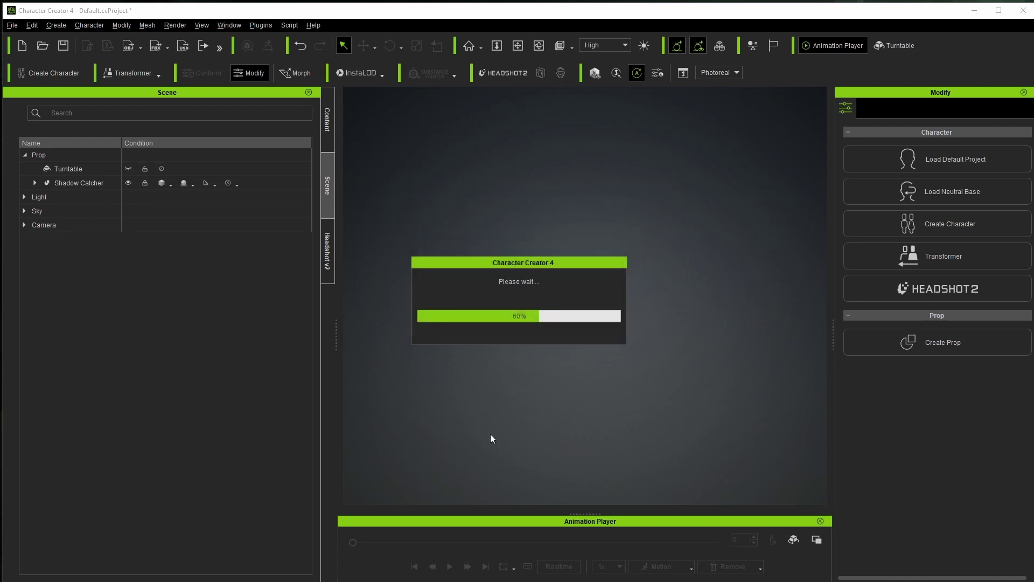
# Step: Rotate the arnold_terminator prop 180 degrees around Z to turn it to face the front
pyautogui.click(78, 184)
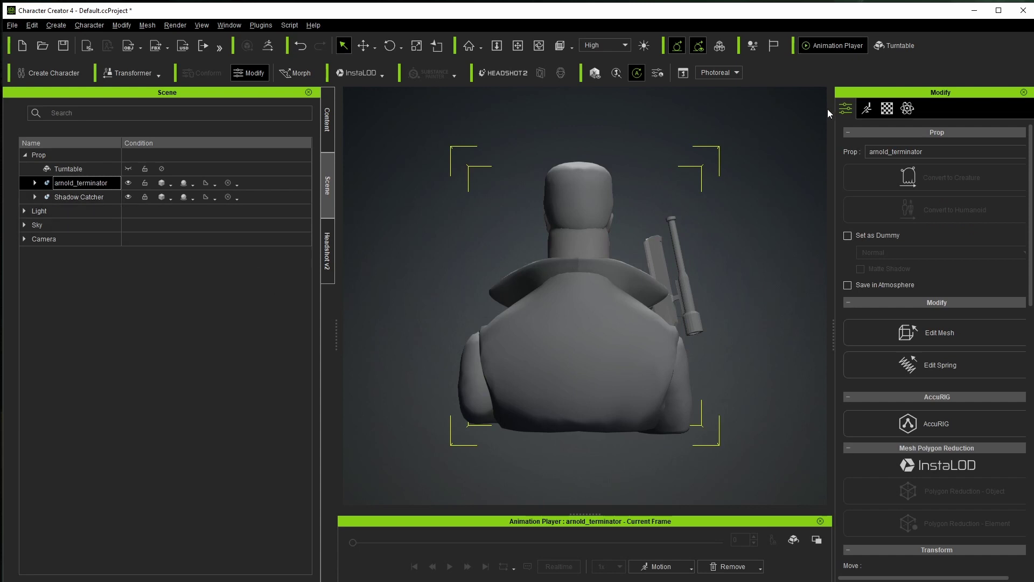
pyautogui.scroll(-3, 912, 404)
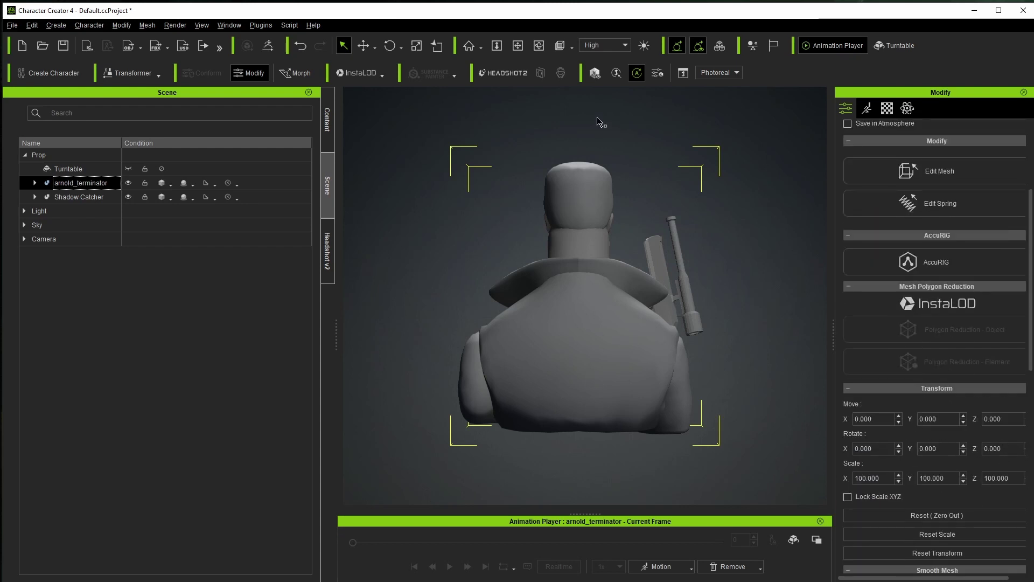
pyautogui.click(992, 448)
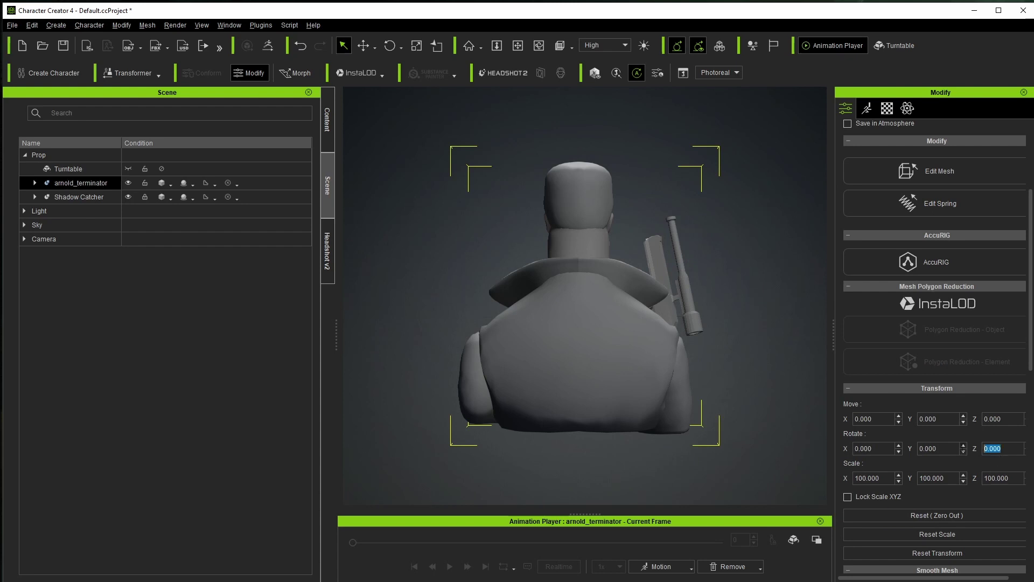
pyautogui.write('180')
pyautogui.press('Return')
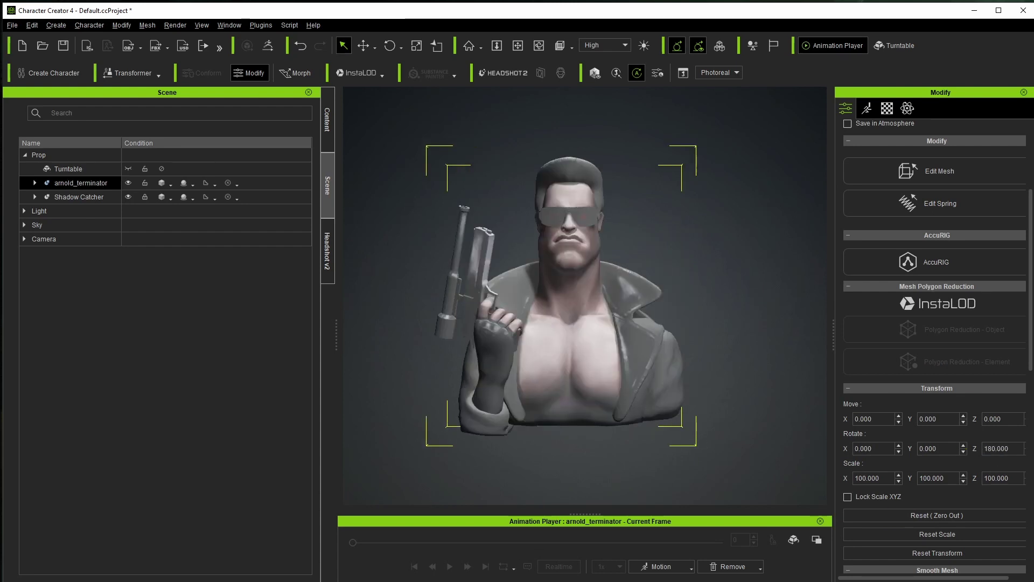
pyautogui.hotkey('alt', 'Tab')
pyautogui.moveTo(557, 66); pyautogui.dragTo(560, 490)
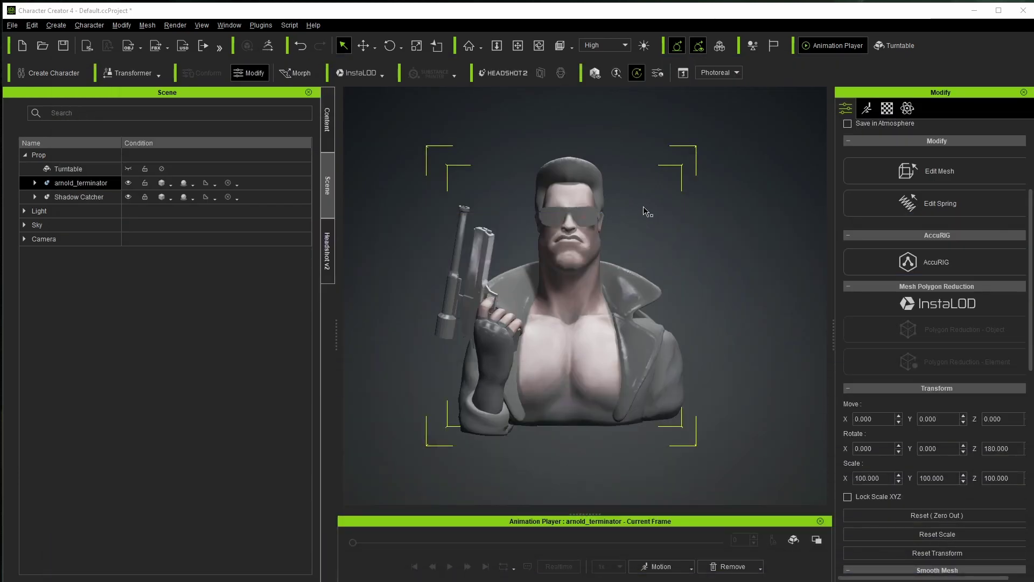
# Step: Expand the arnold_terminator prop and hide its last eight sub-props, including the gun and arm parts
pyautogui.click(35, 183)
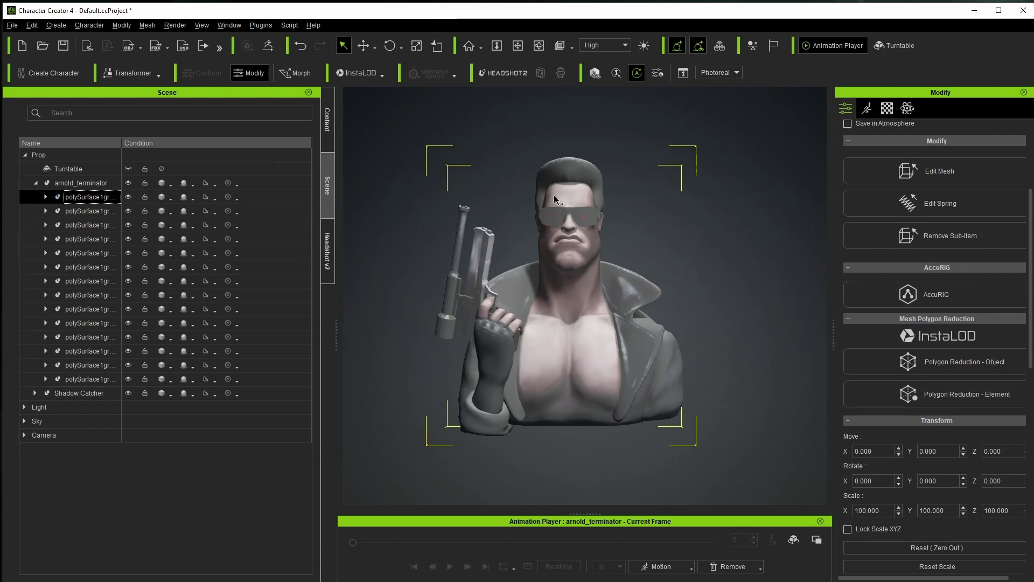
pyautogui.keyDown('ctrl'); pyautogui.click(89, 380); pyautogui.keyUp('ctrl')
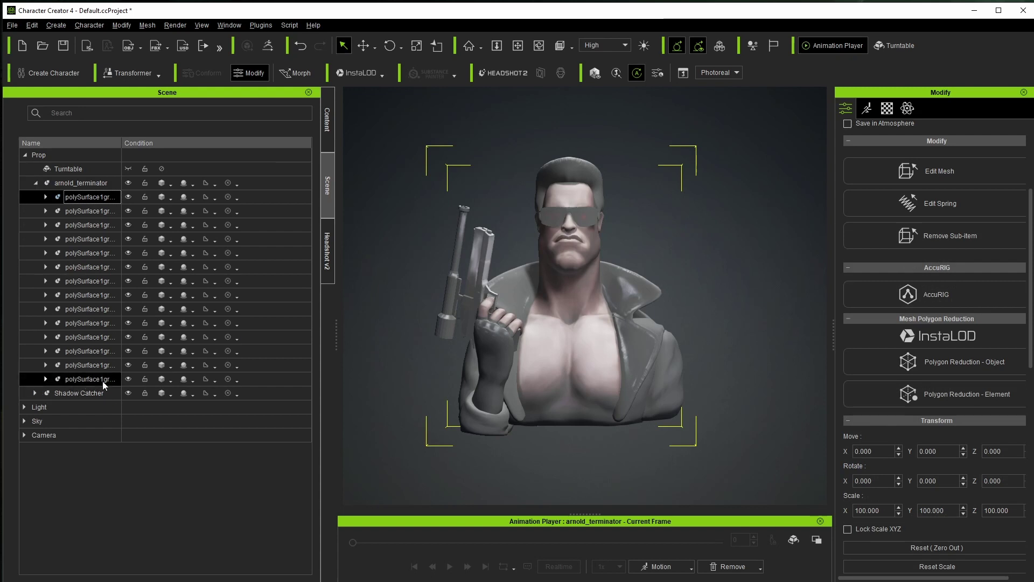
pyautogui.click(129, 379)
pyautogui.moveTo(129, 378); pyautogui.dragTo(129, 266)
# Step: Rename the body, hair and sunglasses sub-props to arnie, hair and glasses
pyautogui.click(80, 254)
pyautogui.click(80, 254)
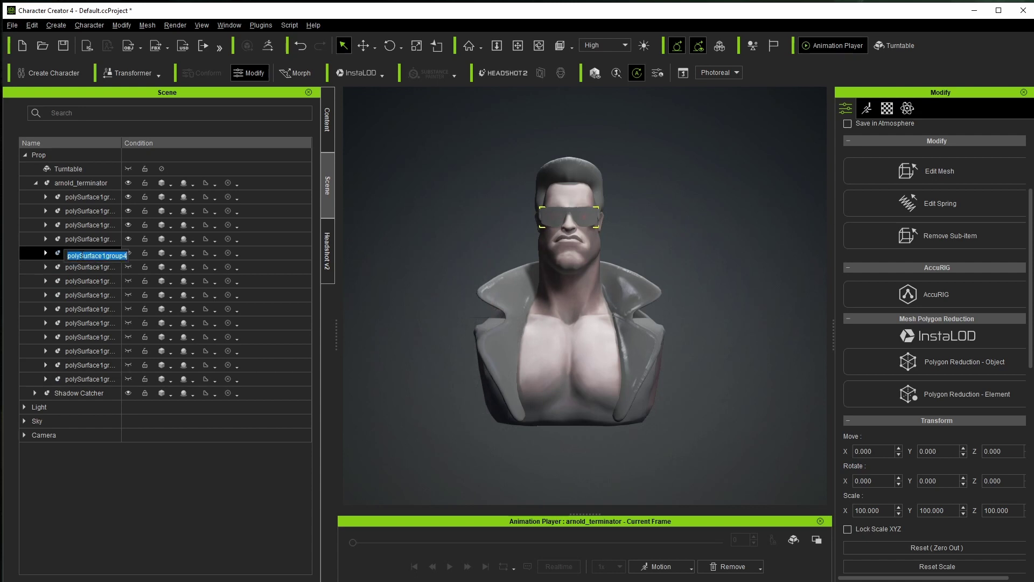
pyautogui.write('glasses')
pyautogui.press('Return')
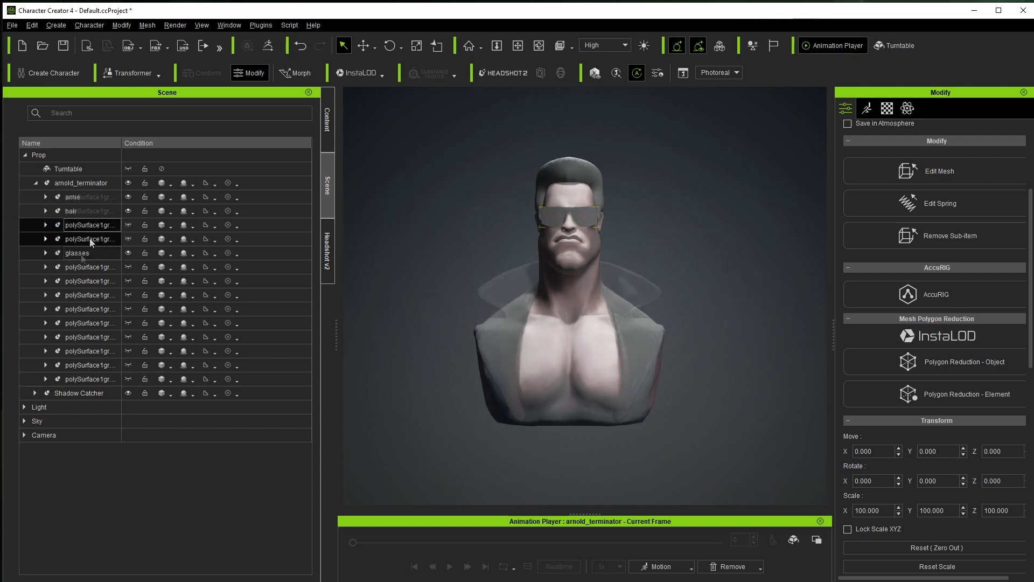
# Step: Delete all remaining polySurface sub-props, keeping only arnie, hair and glasses
pyautogui.keyDown('ctrl'); pyautogui.click(82, 267); pyautogui.keyUp('ctrl')
pyautogui.keyDown('ctrl'); pyautogui.moveTo(83, 272); pyautogui.dragTo(88, 382); pyautogui.keyUp('ctrl')
pyautogui.press('Delete')
pyautogui.click(403, 280)
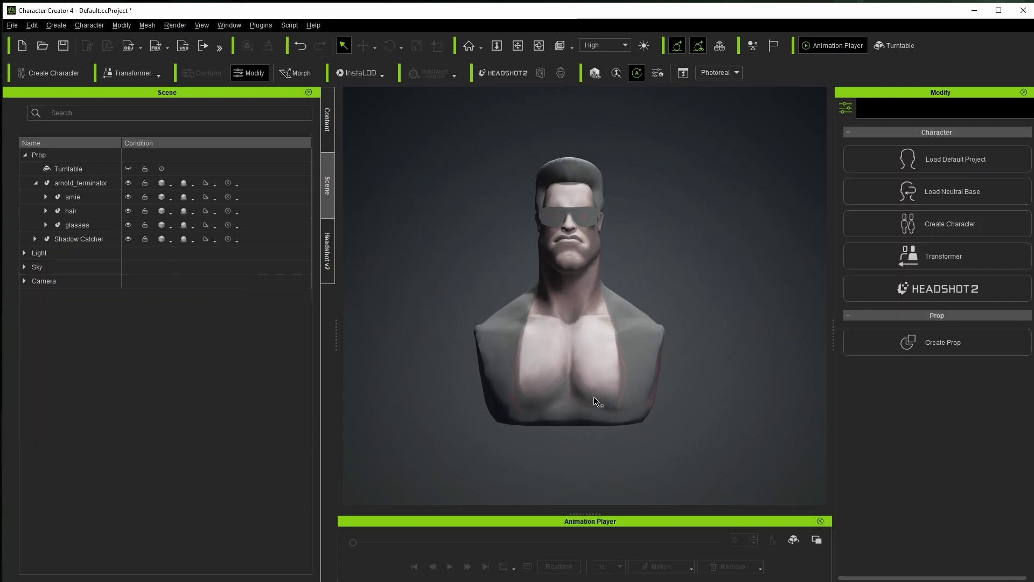
# Step: Set the Base Color texture strength of the arnie sub-prop to 100
pyautogui.scroll(1, 645, 266)
pyautogui.scroll(2, 646, 266)
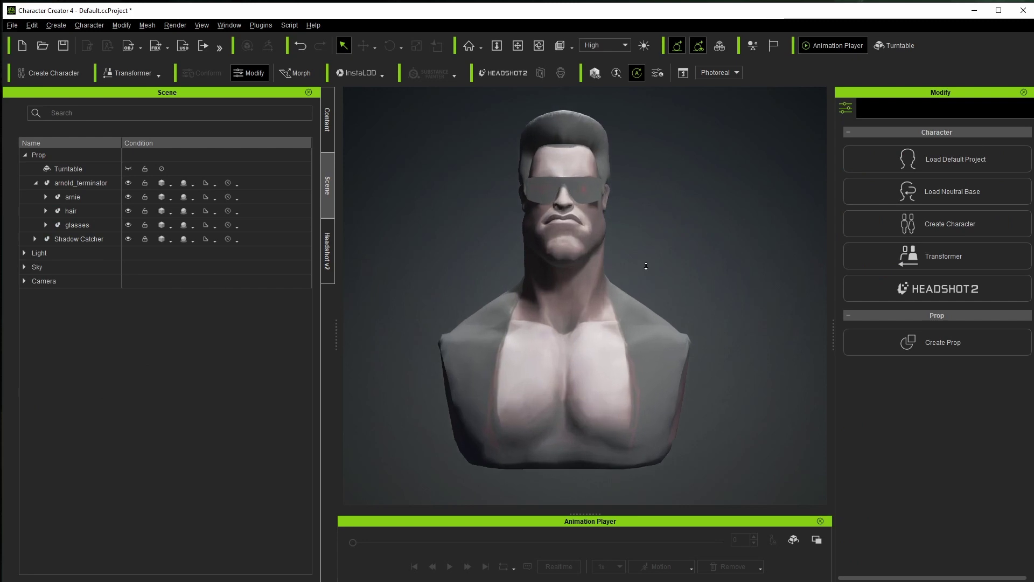
pyautogui.click(89, 197)
pyautogui.click(89, 198)
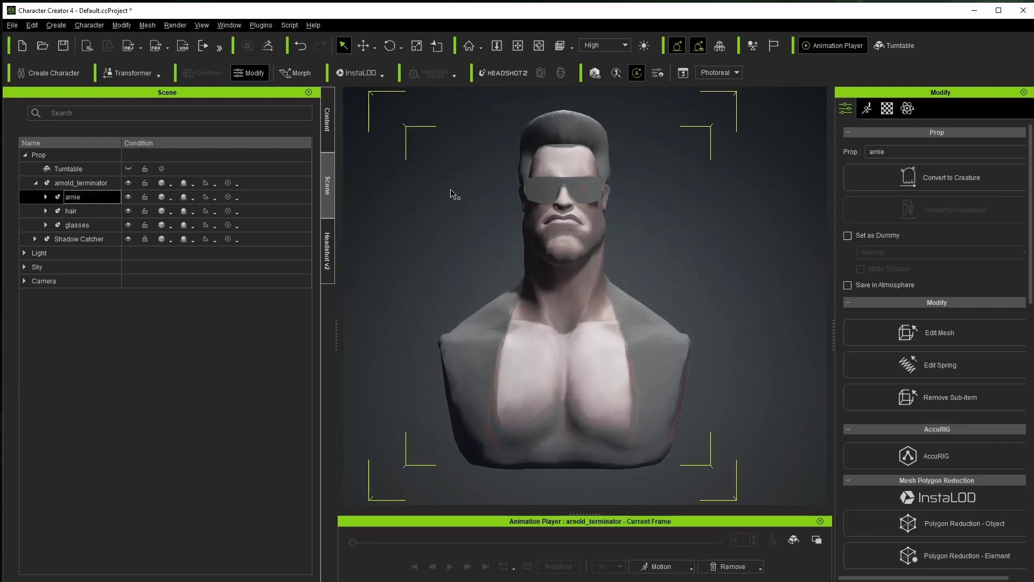
pyautogui.click(888, 109)
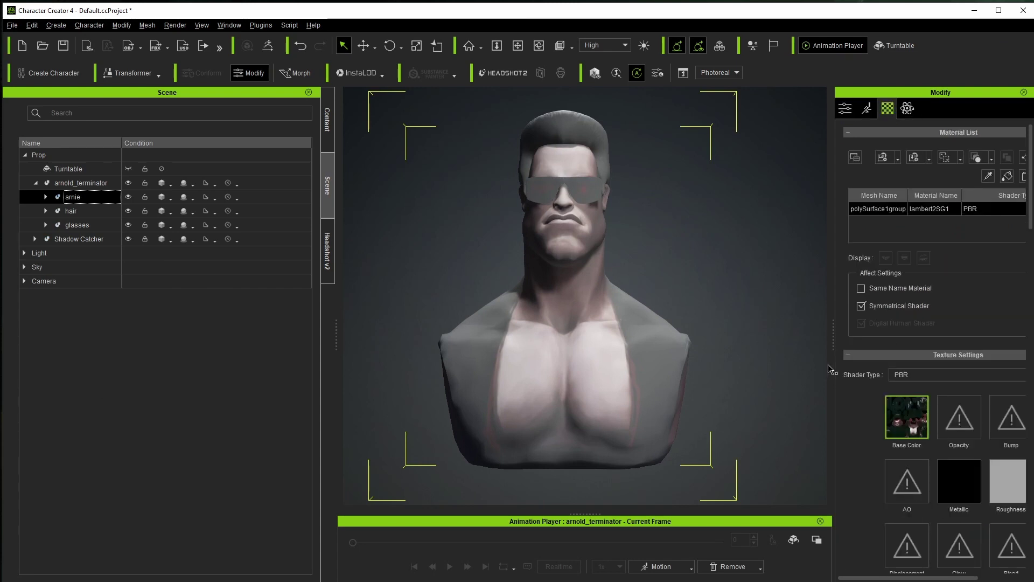
pyautogui.moveTo(833, 344); pyautogui.dragTo(780, 346)
pyautogui.scroll(-5, 806, 415)
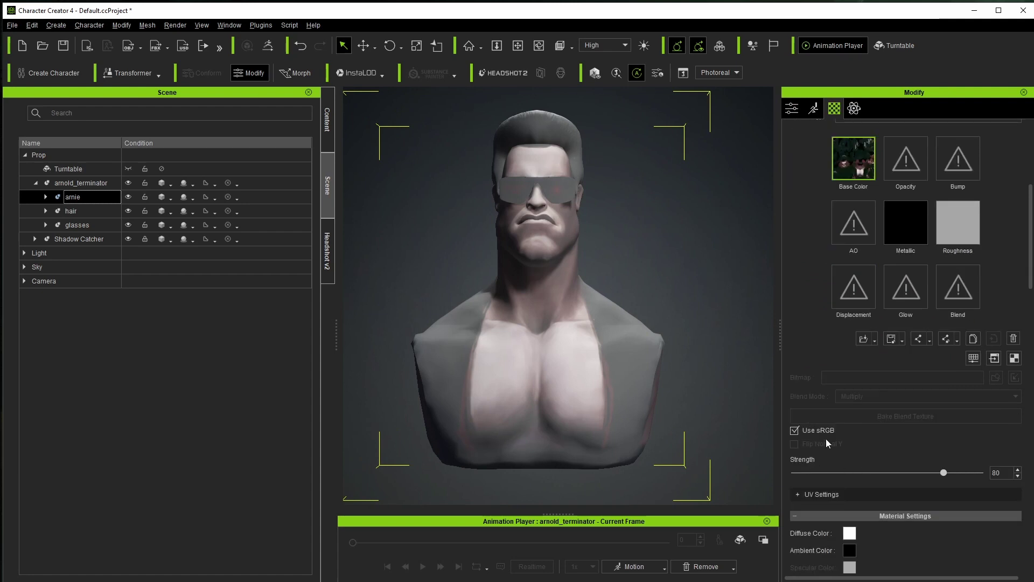
pyautogui.scroll(3, 809, 285)
pyautogui.scroll(-2, 825, 327)
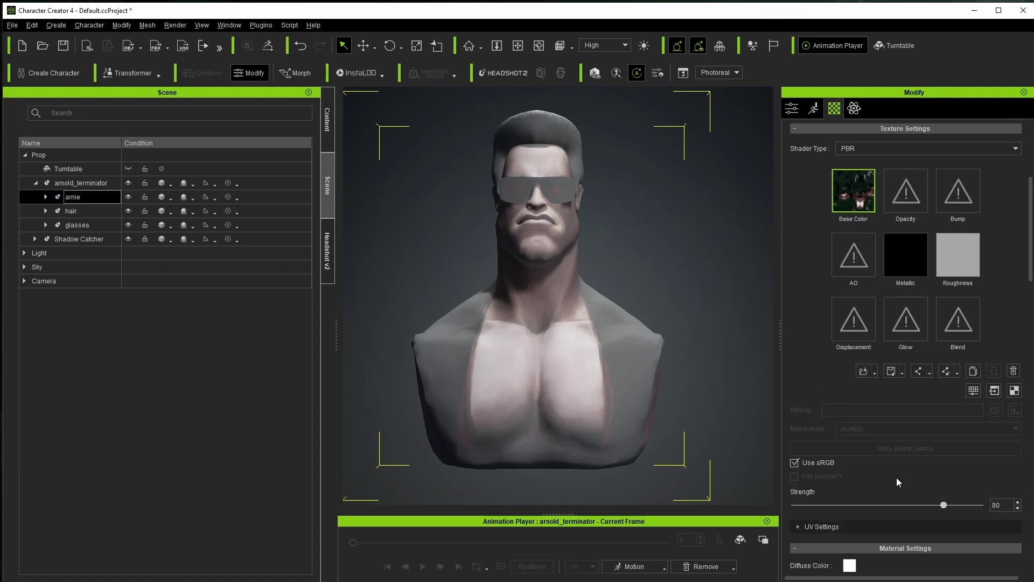
pyautogui.moveTo(943, 506); pyautogui.dragTo(1014, 513)
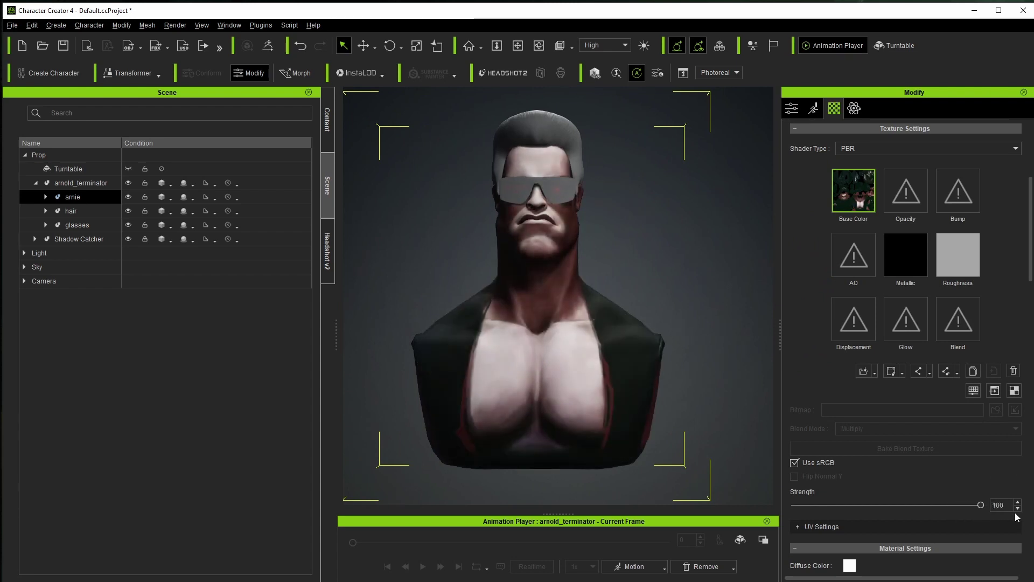
# Step: Hide the hair and glasses sub-props so that only the bare head mesh is shown
pyautogui.click(77, 225)
pyautogui.scroll(5, 632, 329)
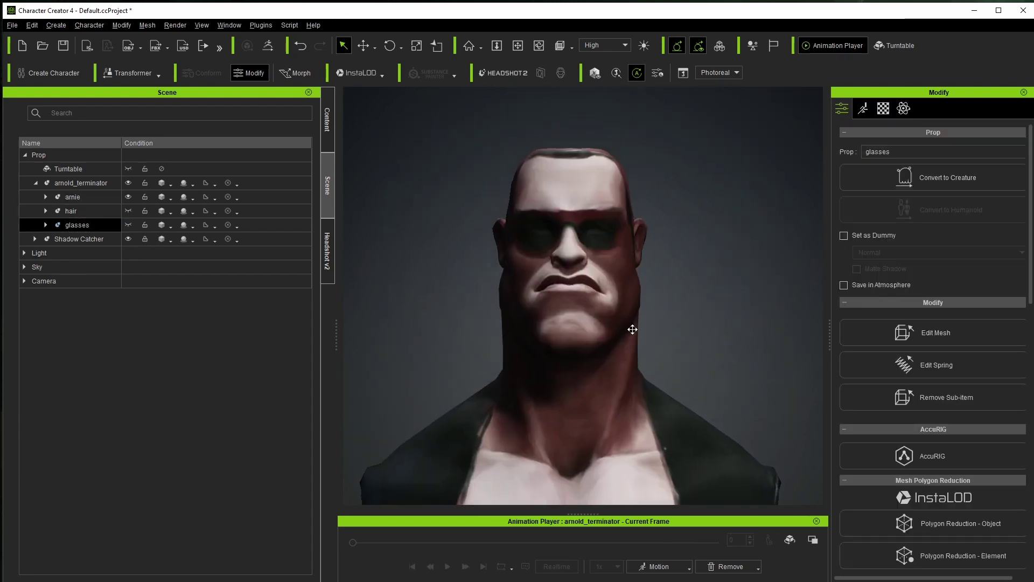
pyautogui.scroll(3, 640, 313)
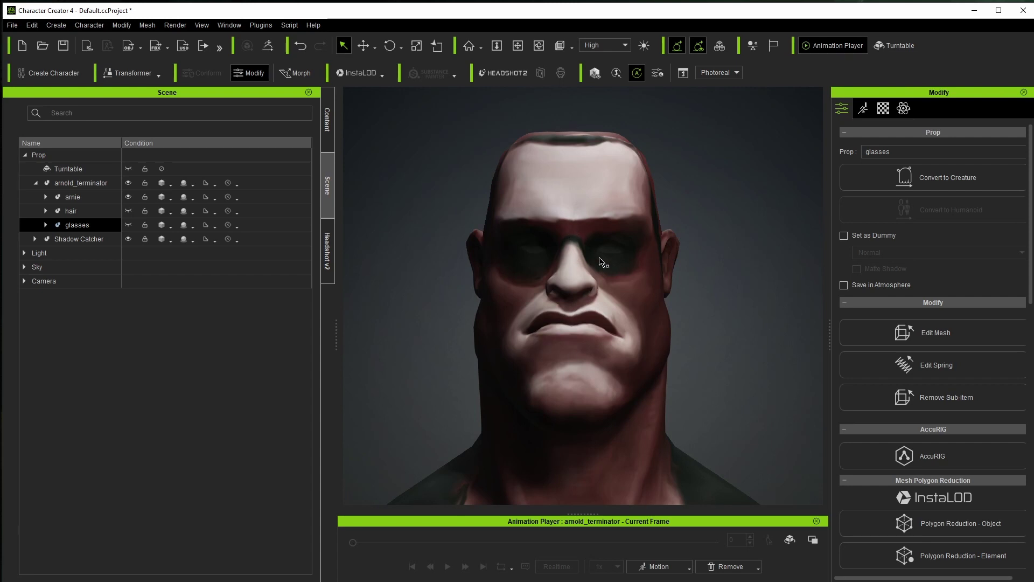
pyautogui.scroll(-2, 699, 348)
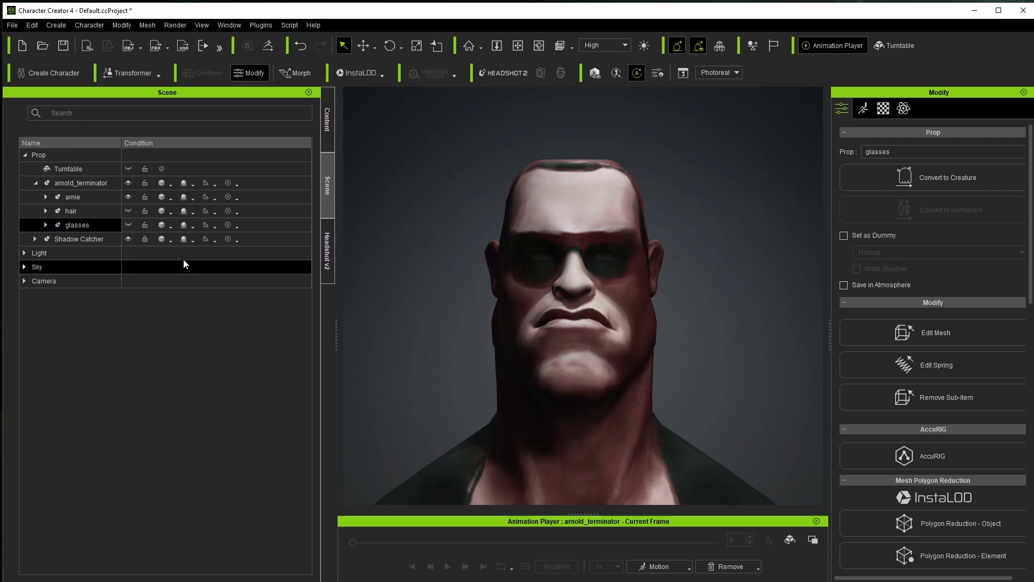
# Step: Start Headshot's mesh head generation with the arnie sub-prop selected
pyautogui.click(82, 197)
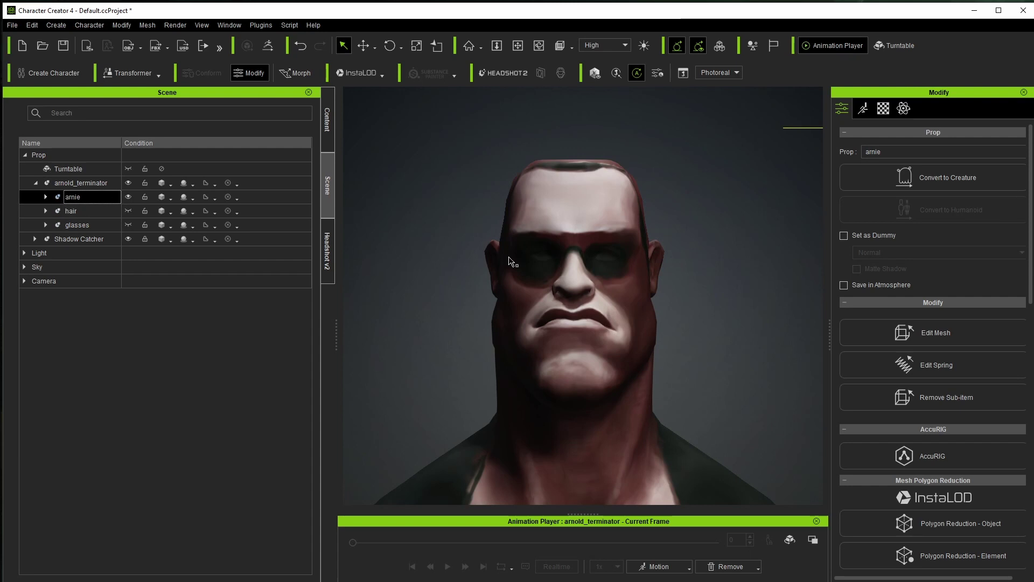
pyautogui.click(327, 264)
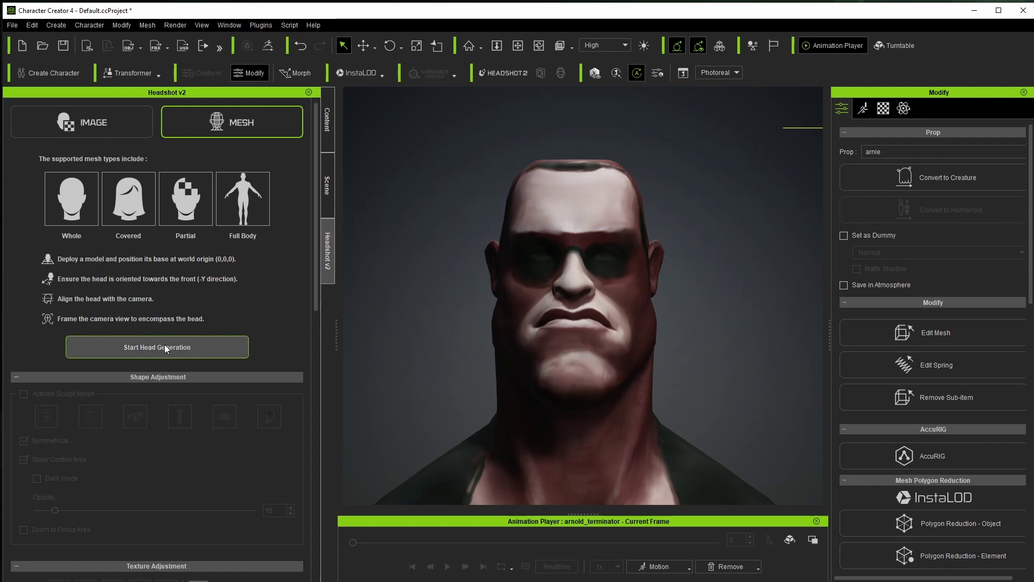
pyautogui.click(207, 346)
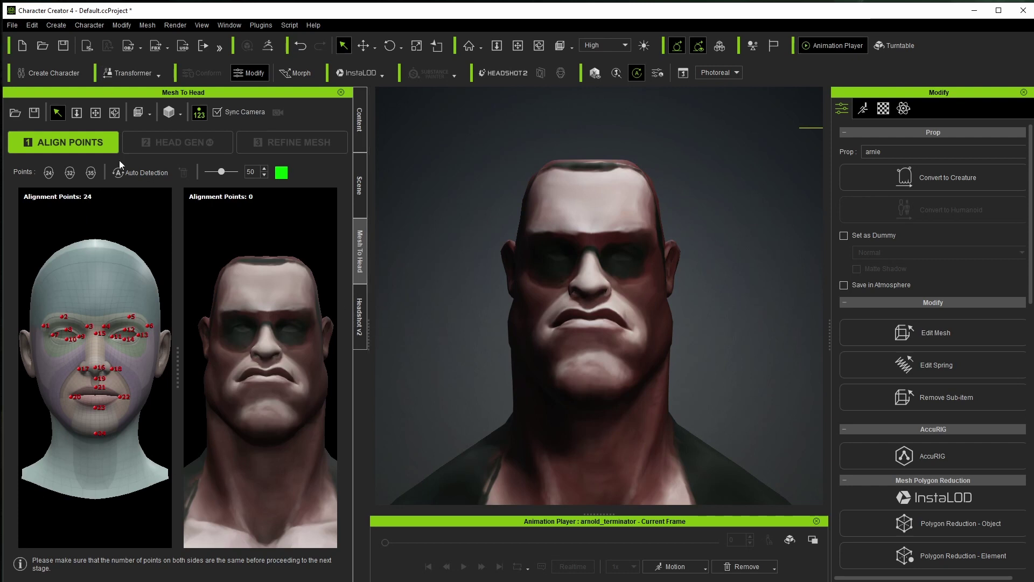
# Step: Enlarge the Mesh To Head workspace, choose the 32-point layout and auto-detect the alignment points on the source head
pyautogui.moveTo(370, 336); pyautogui.dragTo(616, 399)
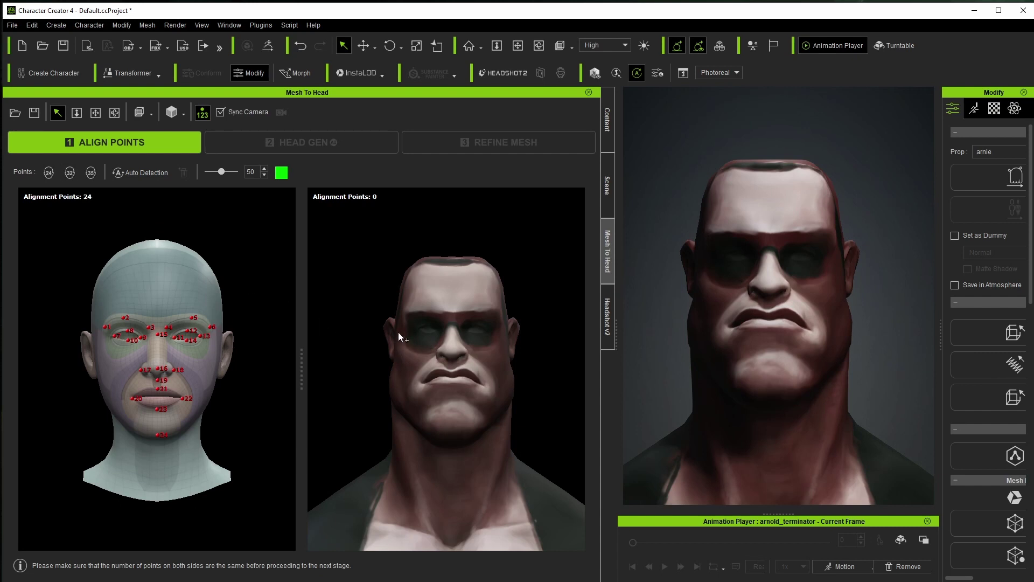
pyautogui.click(70, 173)
pyautogui.click(129, 174)
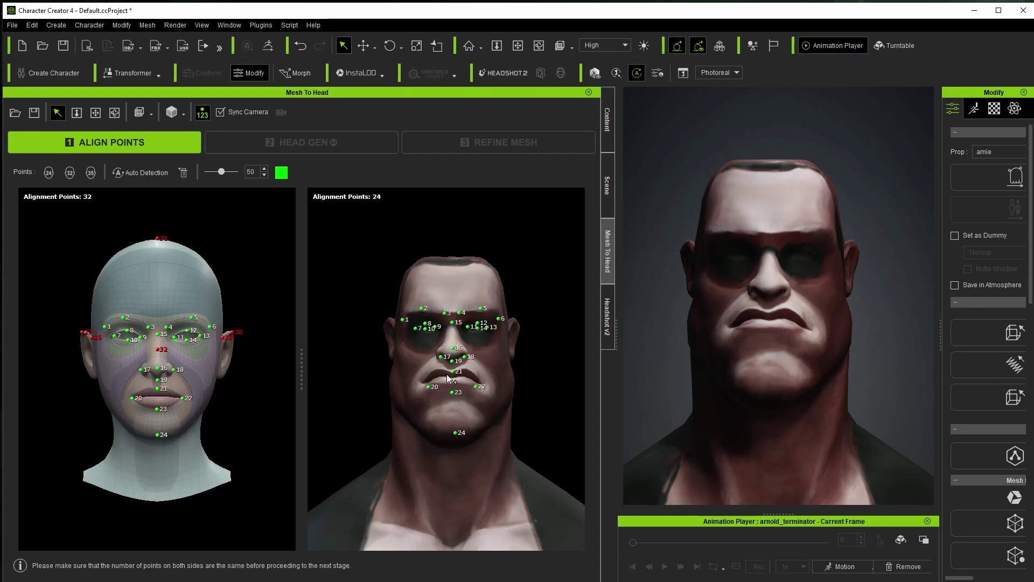
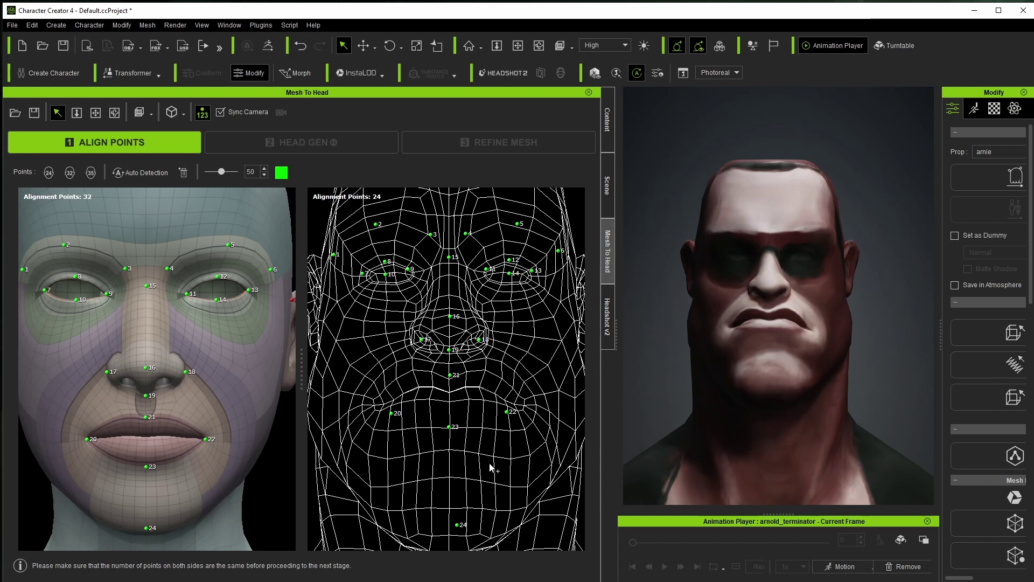
# Step: Inspect the source head's topology with white and black wireframes over the shaded mesh
pyautogui.click(184, 114)
pyautogui.click(206, 180)
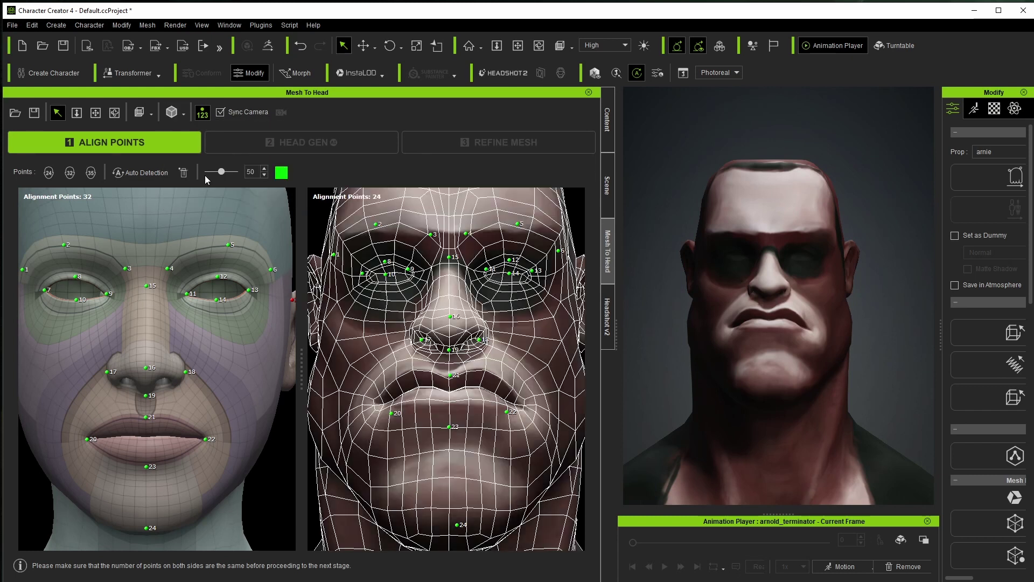
pyautogui.scroll(3, 480, 358)
pyautogui.scroll(-3, 479, 358)
pyautogui.click(184, 114)
pyautogui.click(237, 191)
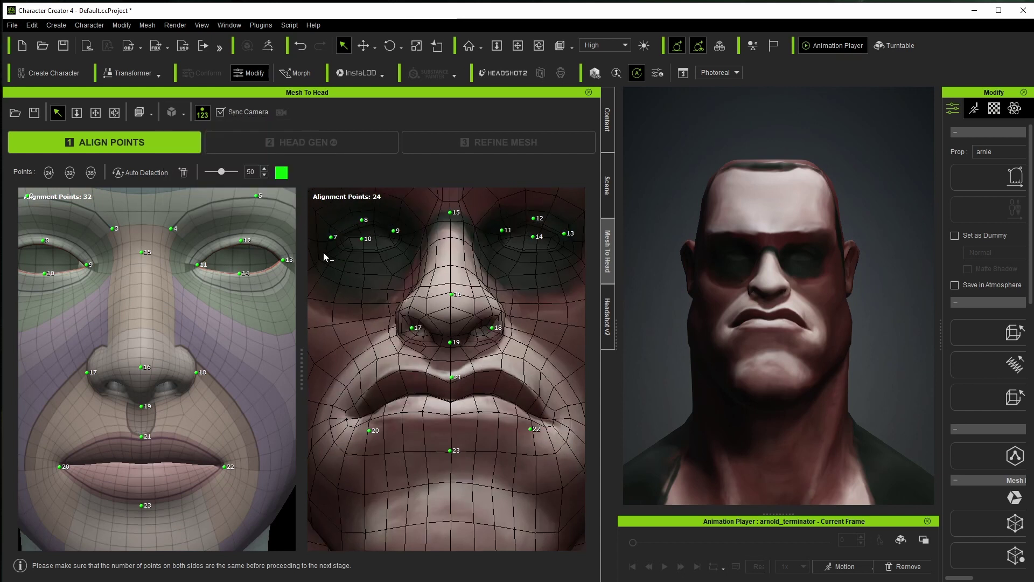
# Step: Examine the source head in Vertex Color display without its texture, and restore the Normal display
pyautogui.click(184, 114)
pyautogui.click(207, 167)
pyautogui.click(185, 114)
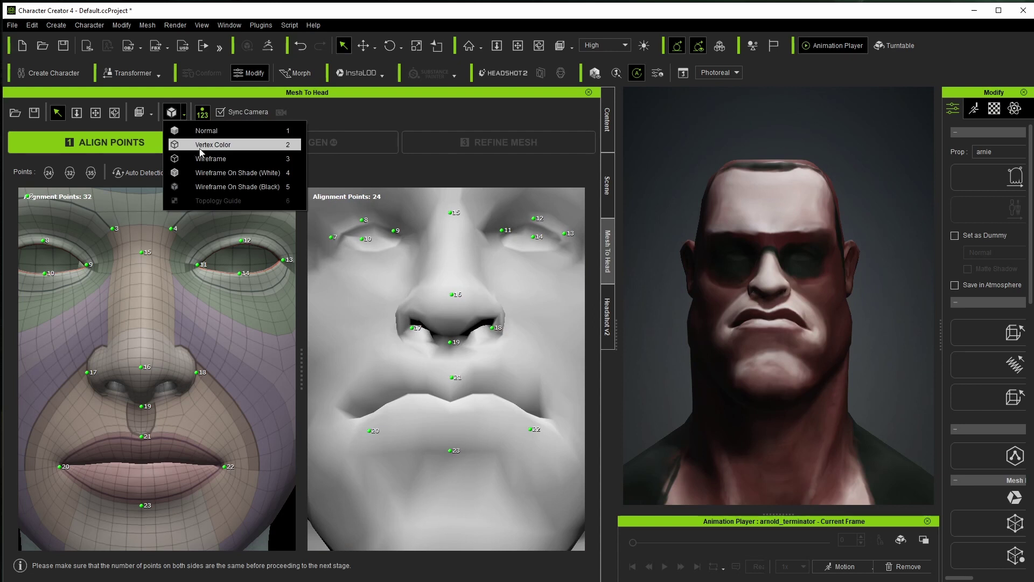
pyautogui.click(472, 160)
pyautogui.scroll(-3, 547, 278)
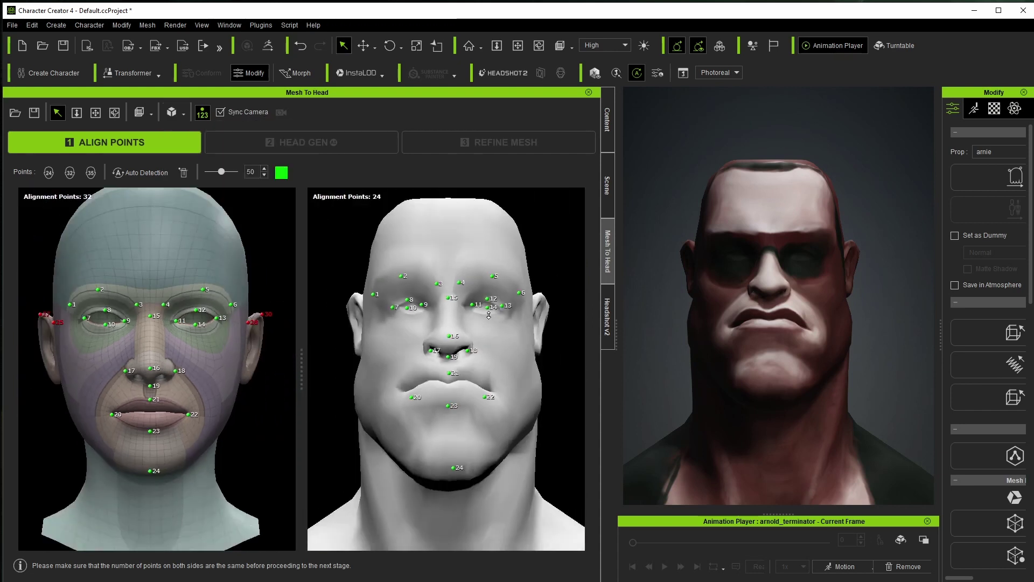
pyautogui.moveTo(546, 278); pyautogui.dragTo(535, 290, button='middle')
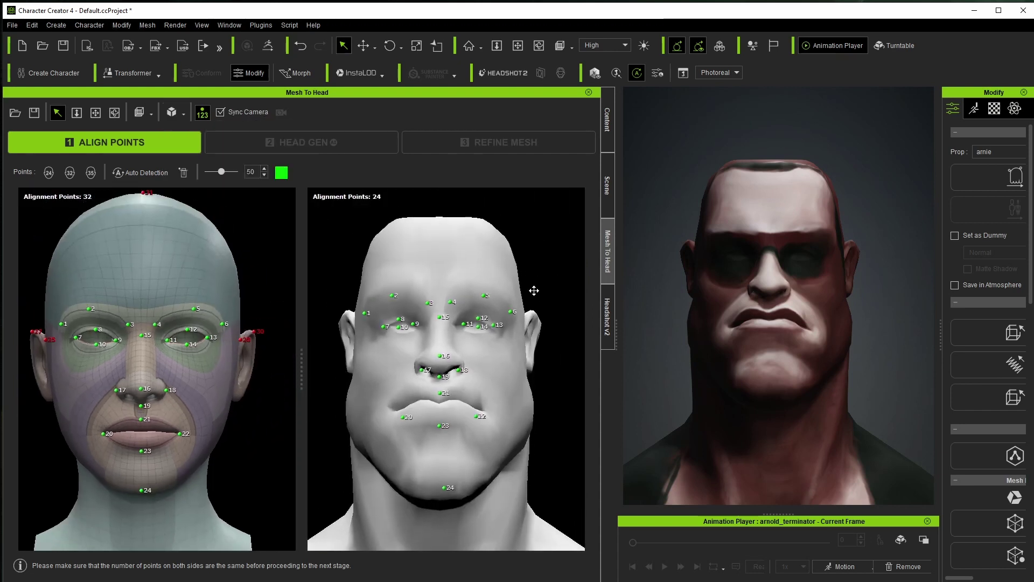
pyautogui.click(172, 112)
pyautogui.click(194, 129)
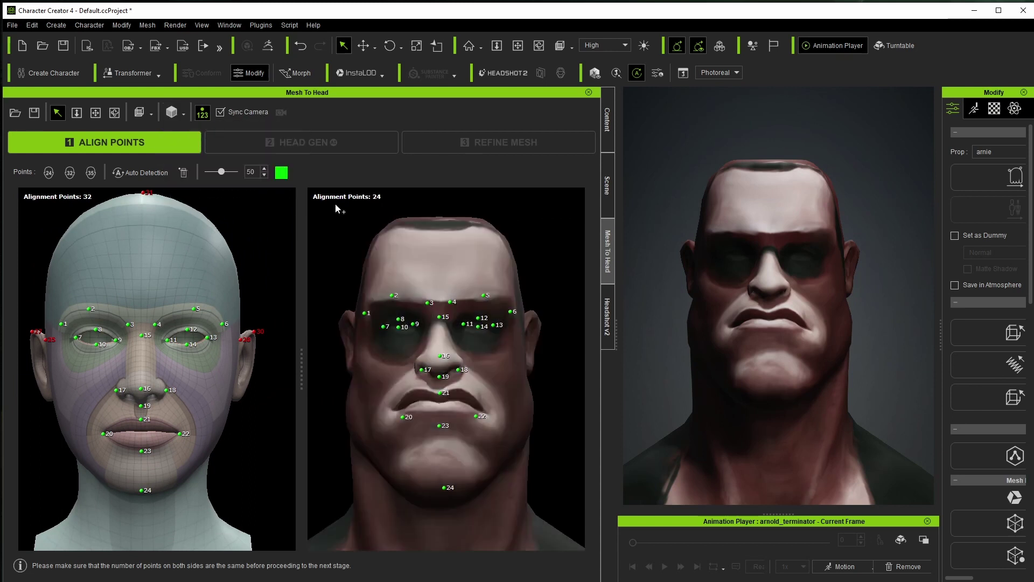
# Step: Move alignment points 17 and 18 on the source head to the outer edges of the nostrils
pyautogui.scroll(3, 467, 295)
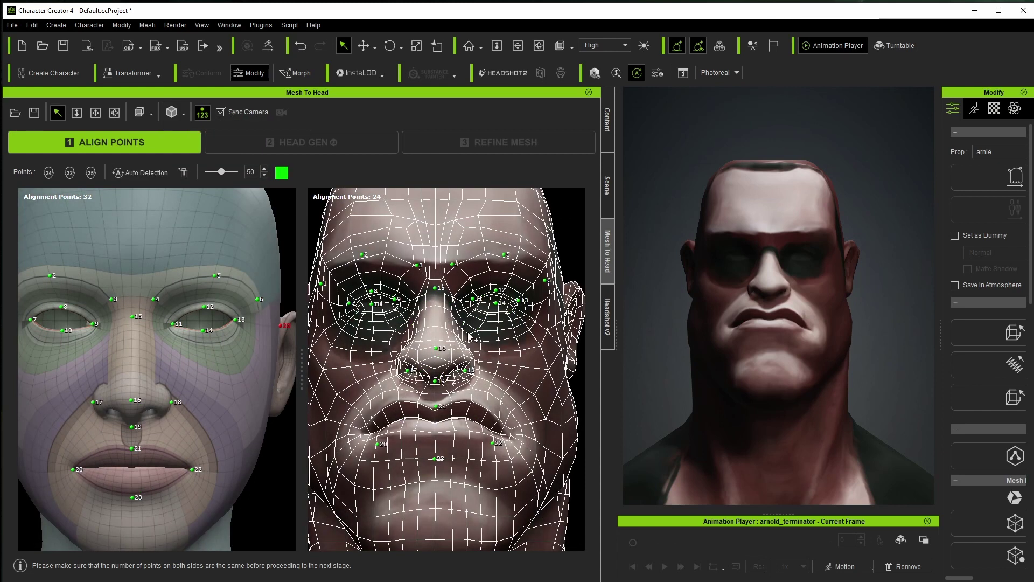
pyautogui.scroll(6, 460, 388)
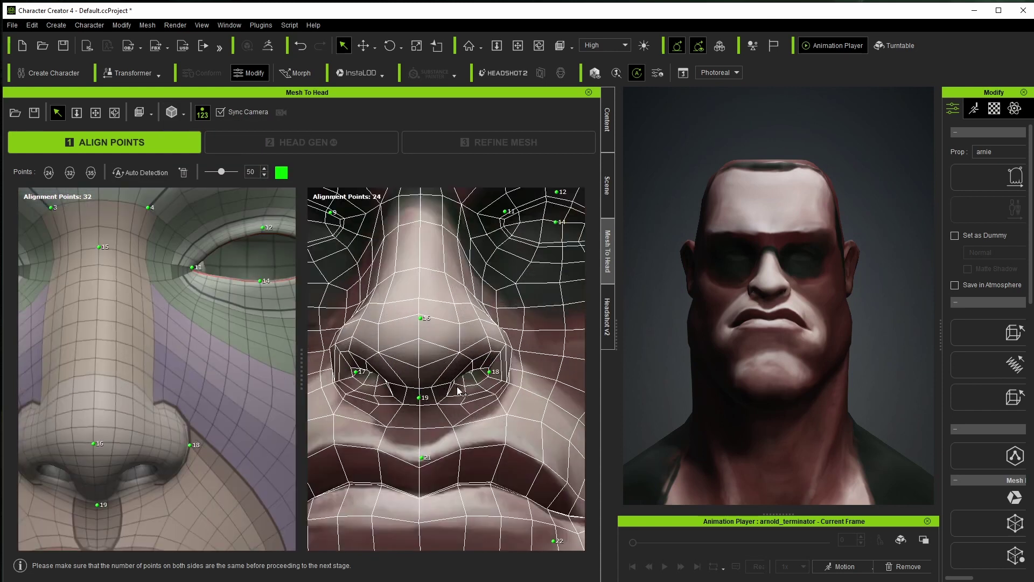
pyautogui.scroll(-4, 453, 391)
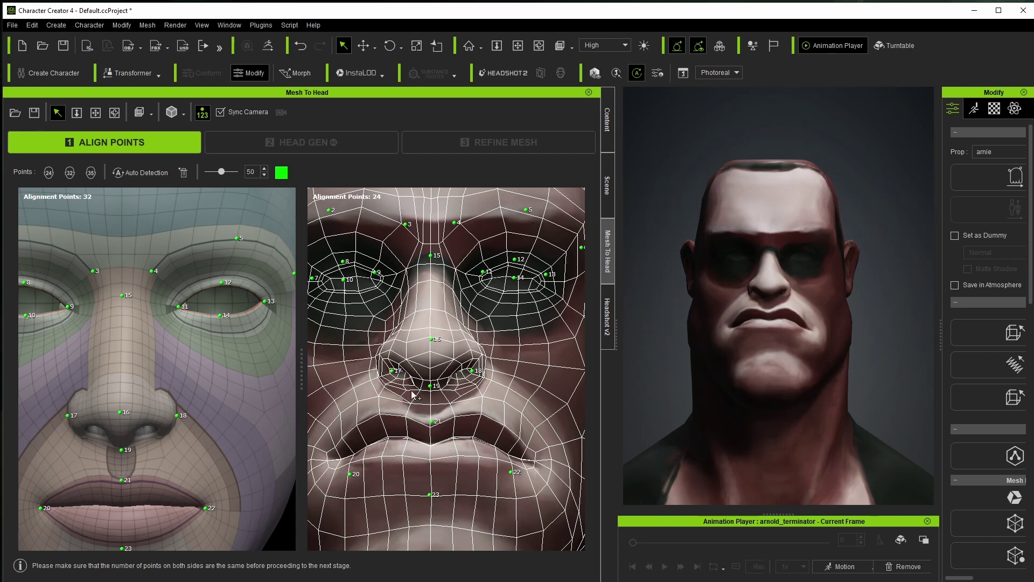
pyautogui.scroll(3, 217, 378)
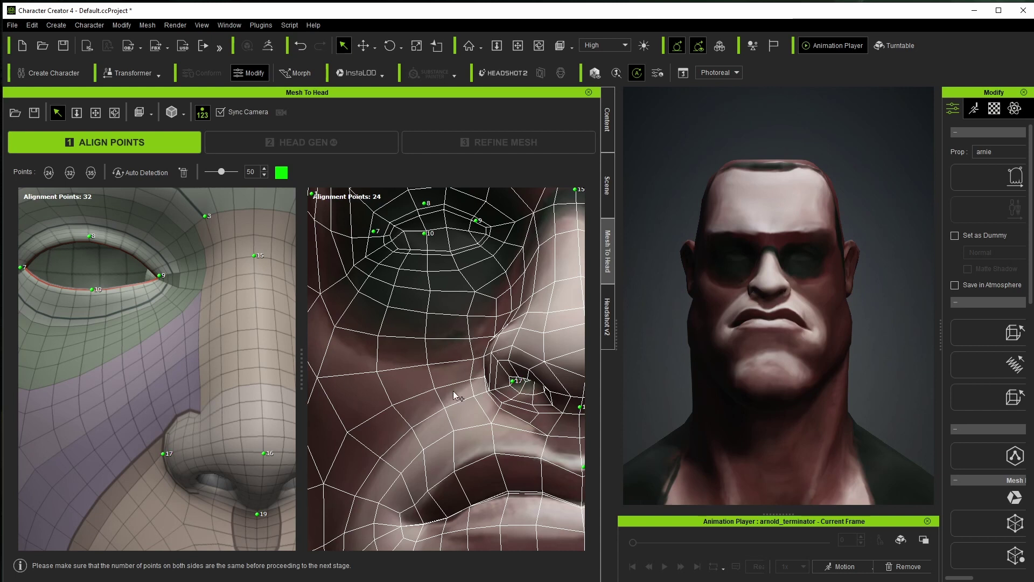
pyautogui.moveTo(512, 381); pyautogui.dragTo(484, 377)
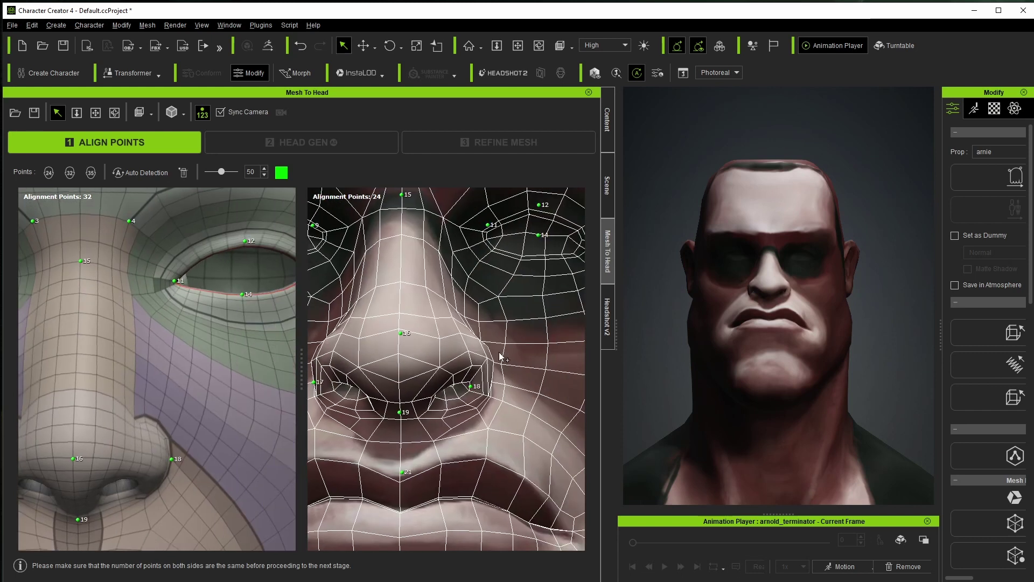
pyautogui.click(468, 384)
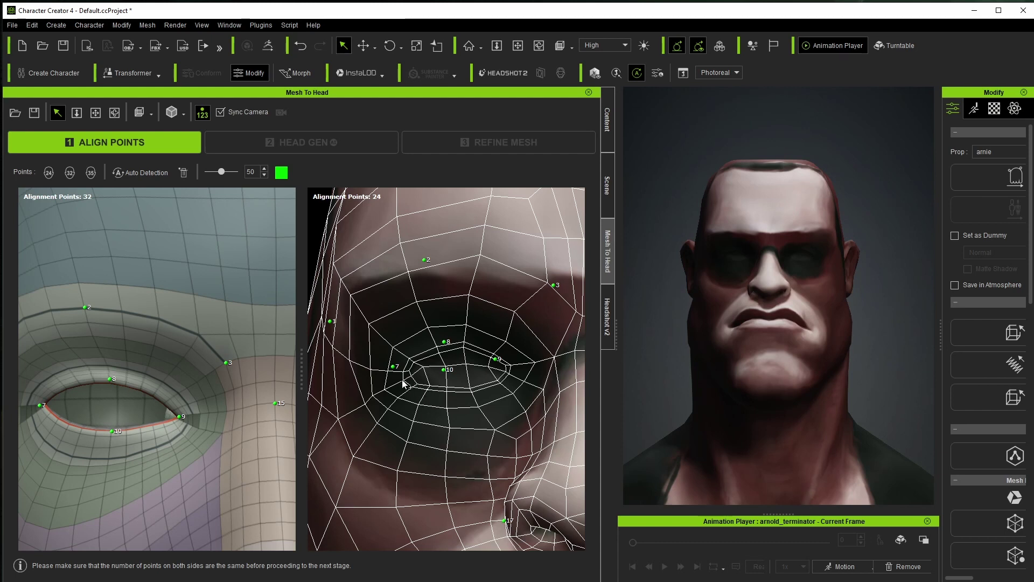
# Step: Fit the source head's eye points to the eyelid loops and points 20 and 22 to the mouth corners
pyautogui.scroll(-5, 403, 384)
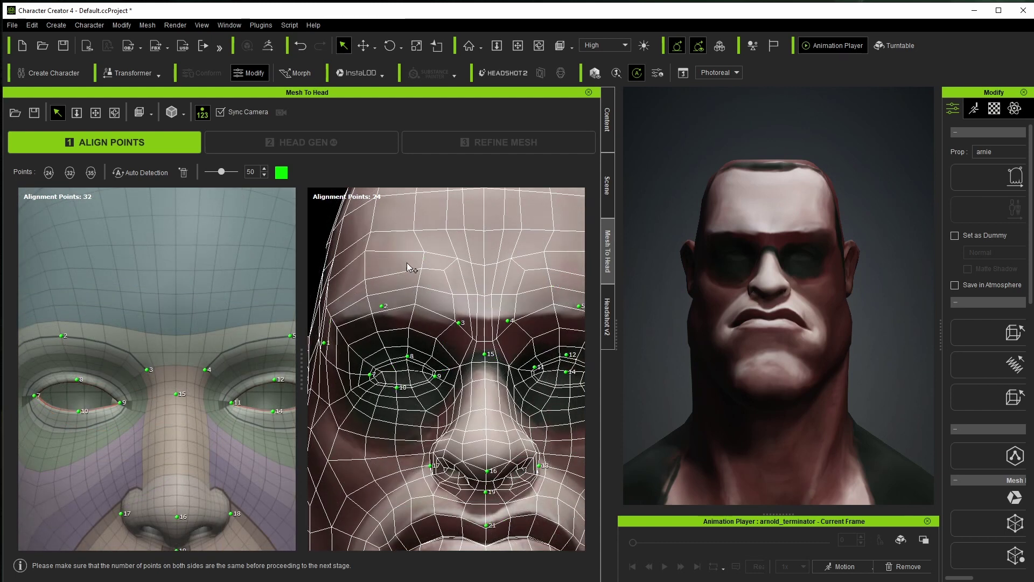
pyautogui.scroll(-3, 486, 250)
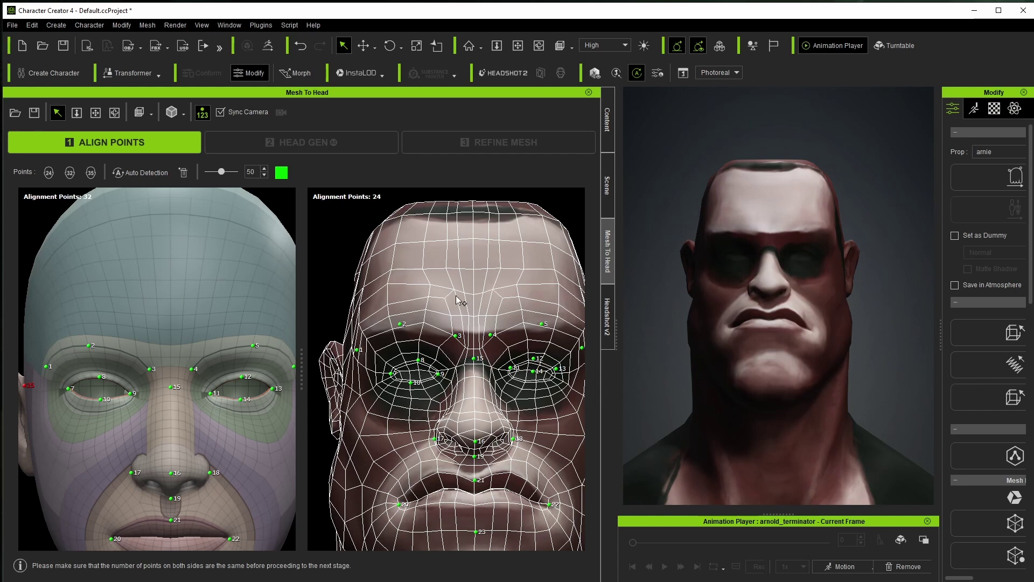
pyautogui.scroll(5, 493, 326)
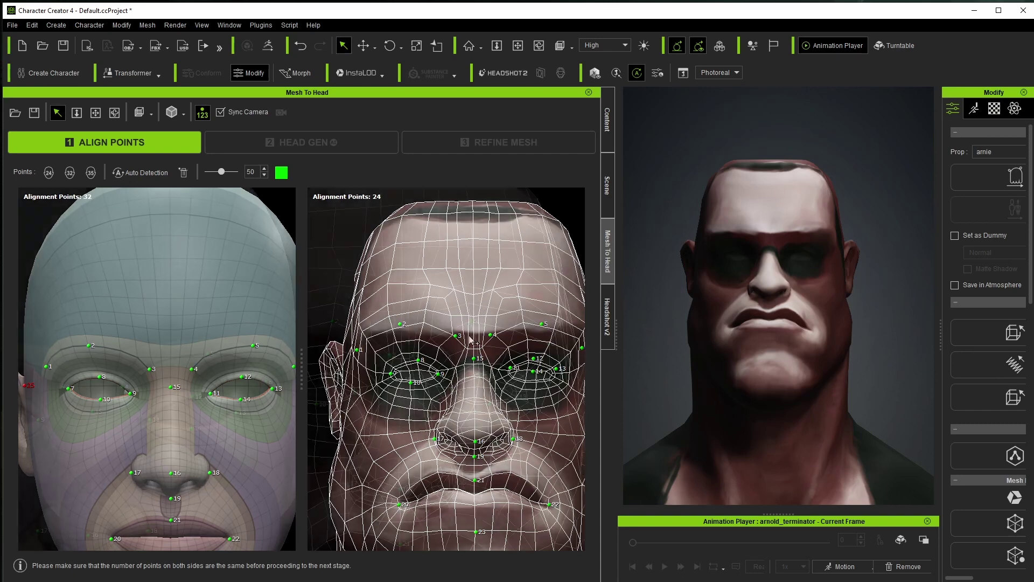
pyautogui.scroll(-3, 448, 397)
pyautogui.scroll(5, 489, 293)
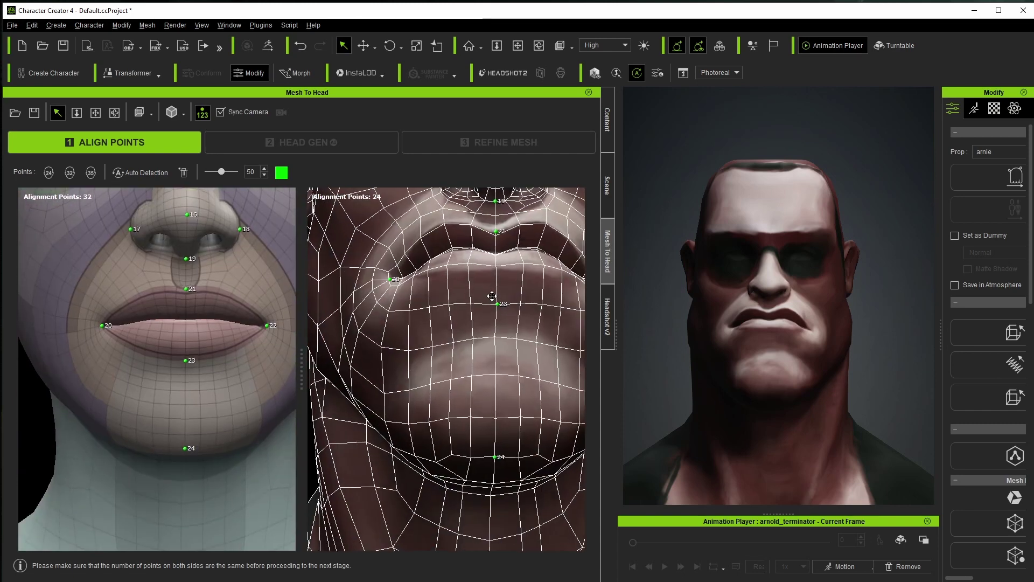
pyautogui.scroll(-3, 485, 286)
pyautogui.scroll(4, 474, 302)
pyautogui.moveTo(464, 323); pyautogui.dragTo(374, 375, button='right')
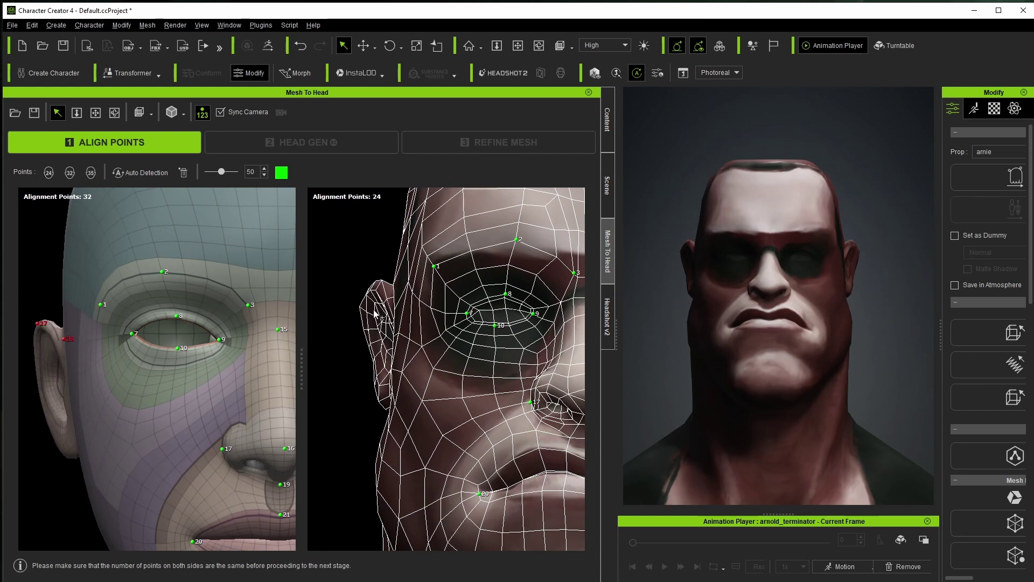
# Step: Place the missing alignment points 25 to 32 on the source head's ears, upper forehead and back of the head
pyautogui.moveTo(370, 315); pyautogui.dragTo(690, 317, button='right')
pyautogui.moveTo(542, 295); pyautogui.dragTo(473, 298, button='right')
pyautogui.moveTo(473, 298); pyautogui.dragTo(458, 338, button='middle')
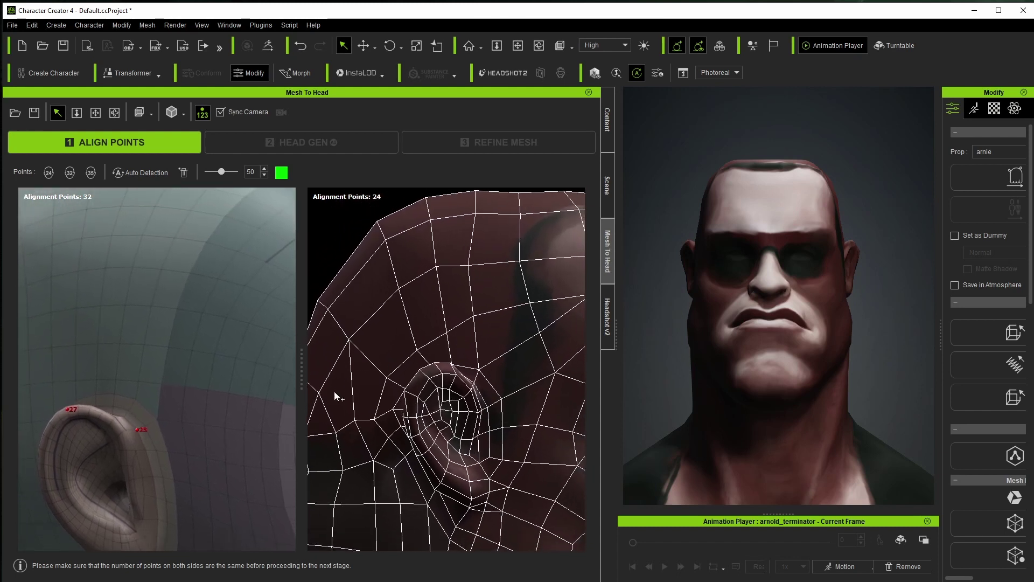
pyautogui.moveTo(334, 397); pyautogui.dragTo(335, 370, button='middle')
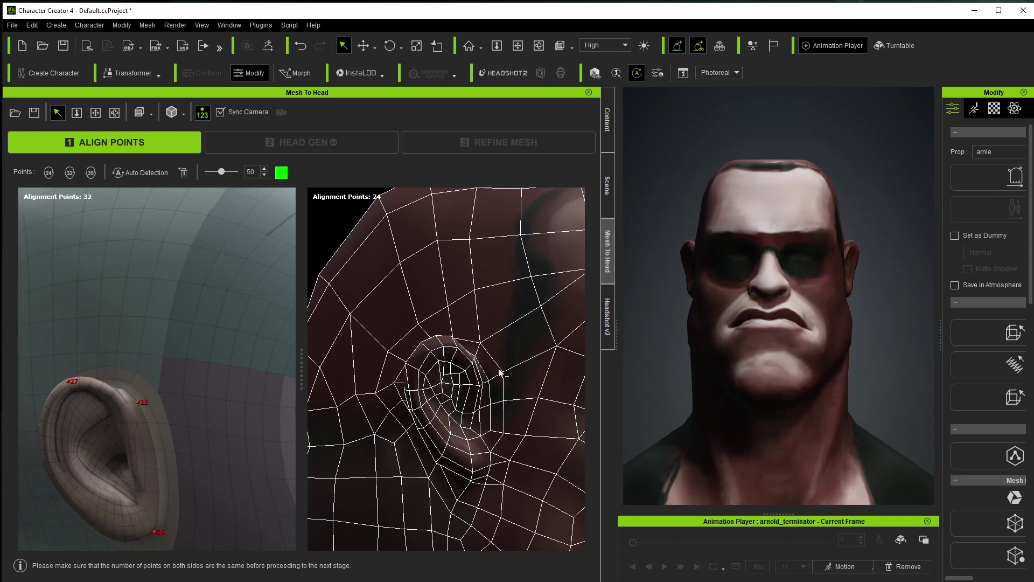
pyautogui.click(480, 340)
pyautogui.click(534, 427)
pyautogui.click(523, 440)
pyautogui.moveTo(523, 440); pyautogui.dragTo(474, 316)
pyautogui.moveTo(521, 341); pyautogui.dragTo(523, 345)
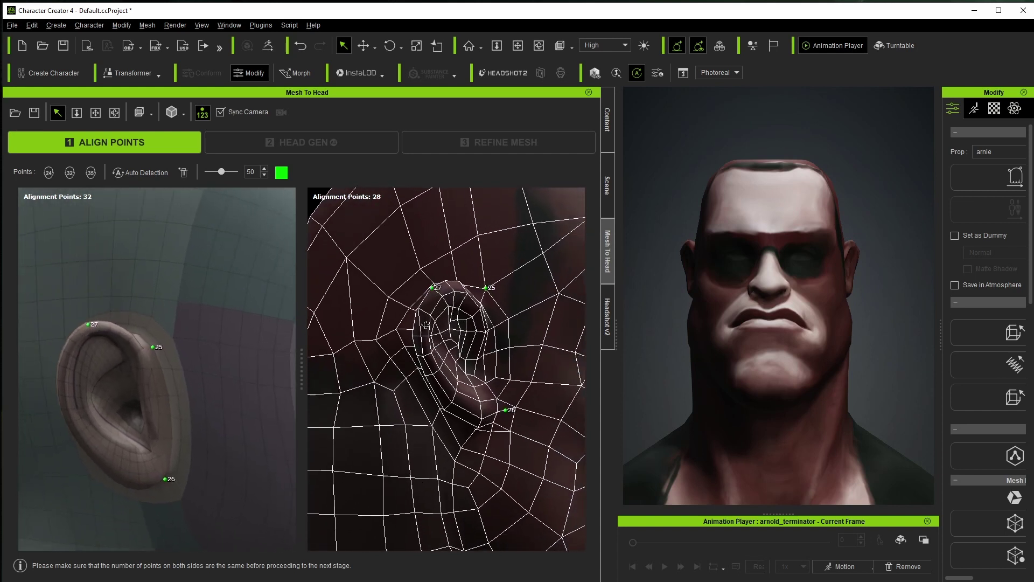
pyautogui.moveTo(485, 404); pyautogui.dragTo(472, 418)
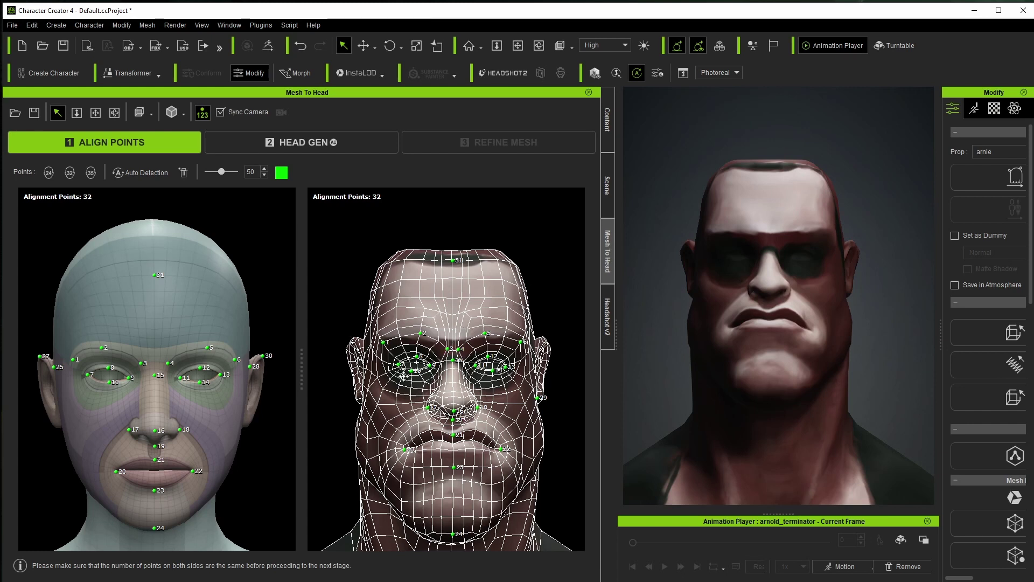
pyautogui.moveTo(403, 376); pyautogui.dragTo(424, 292, button='middle')
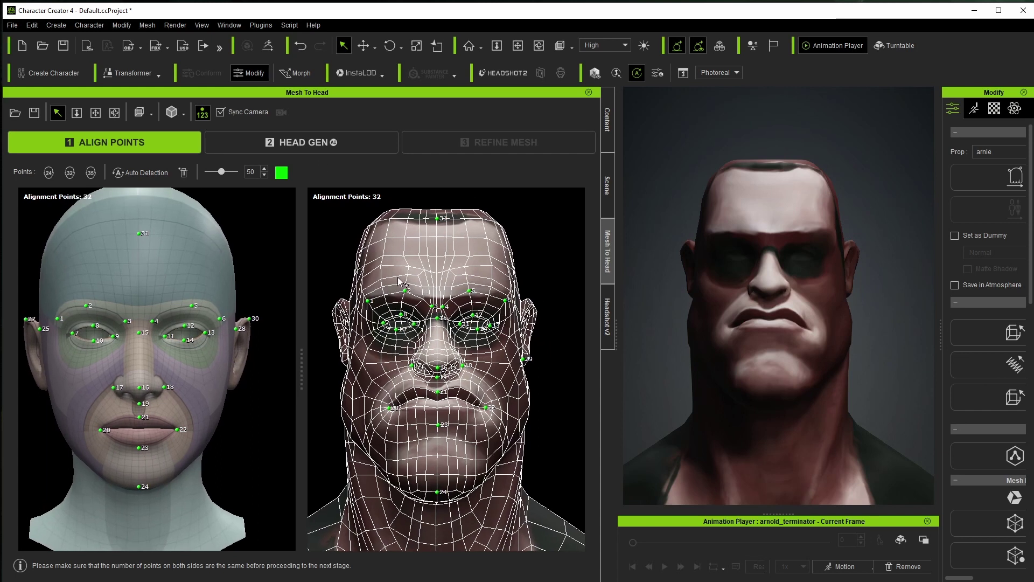
# Step: Generate the head and try the face-only, Face and Ears, and full head and neck effective areas
pyautogui.click(300, 143)
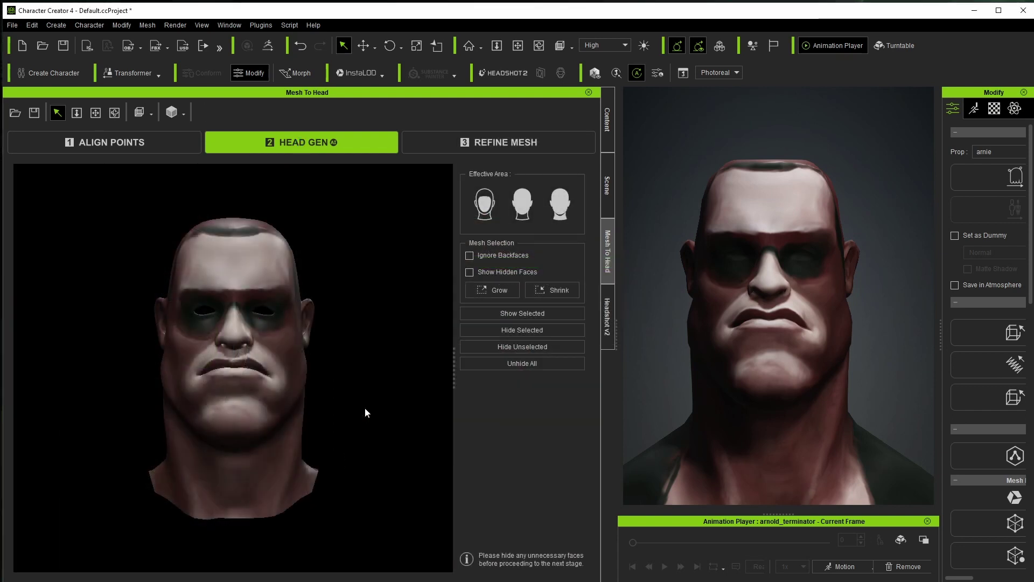
pyautogui.click(485, 210)
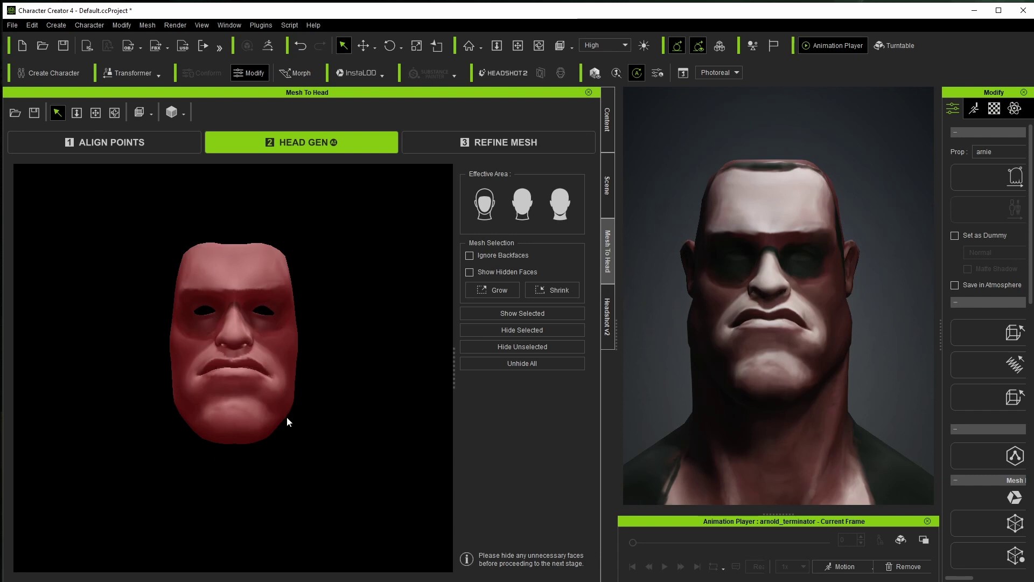
pyautogui.click(520, 207)
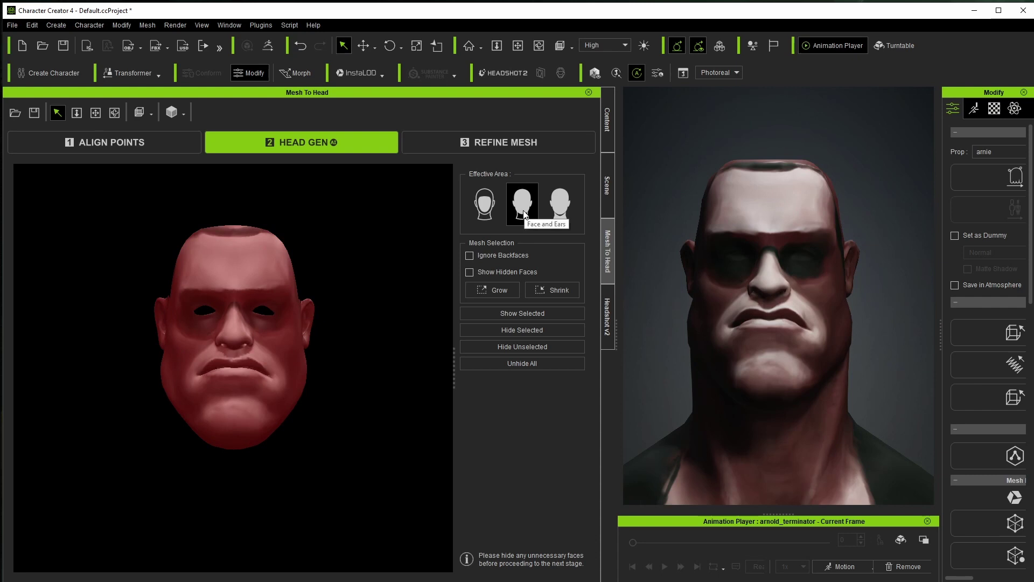
pyautogui.click(560, 205)
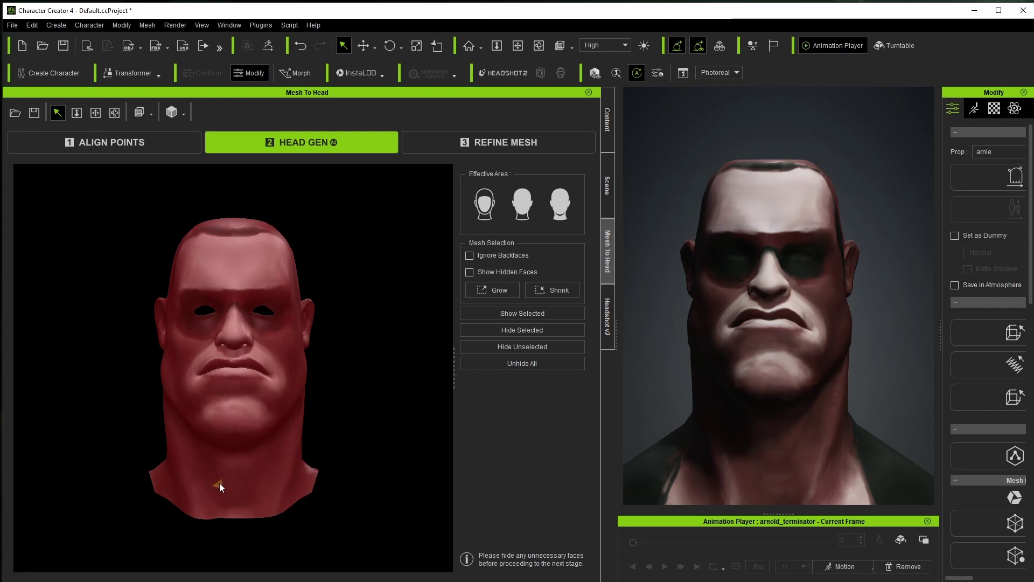
pyautogui.moveTo(202, 445)
pyautogui.mouseDown(button='right')
pyautogui.moveTo(377, 429)
pyautogui.moveTo(309, 430)
pyautogui.moveTo(330, 431)
pyautogui.mouseUp(button='right')
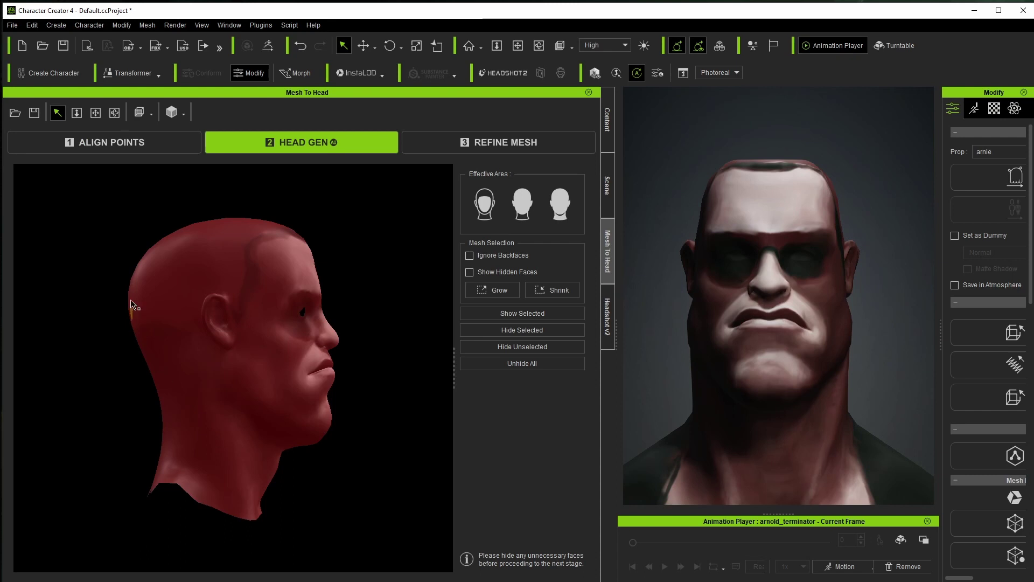
# Step: Return to the Align Points stage and show the source head's wireframe from behind
pyautogui.click(102, 140)
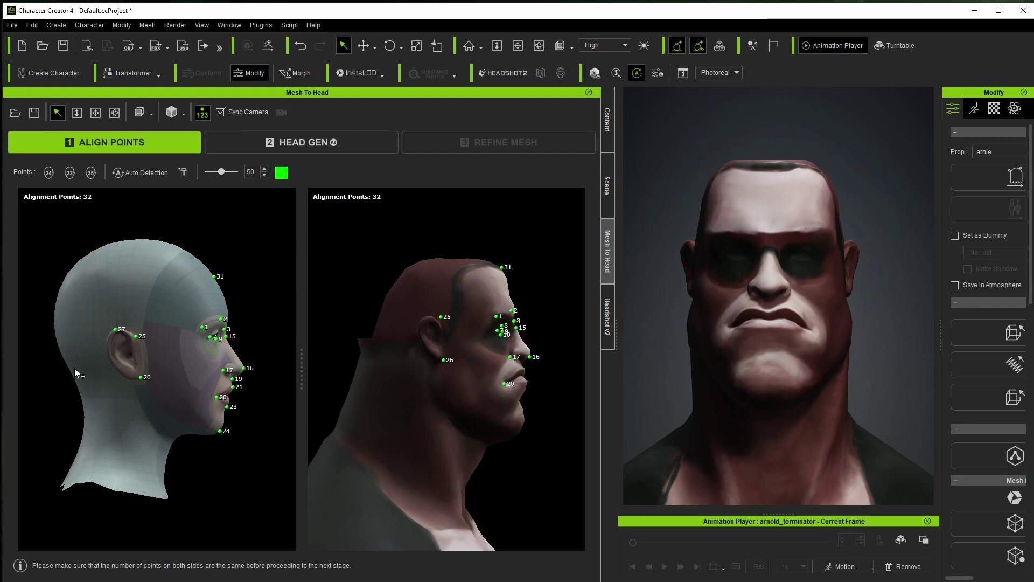
pyautogui.moveTo(399, 472); pyautogui.dragTo(400, 448)
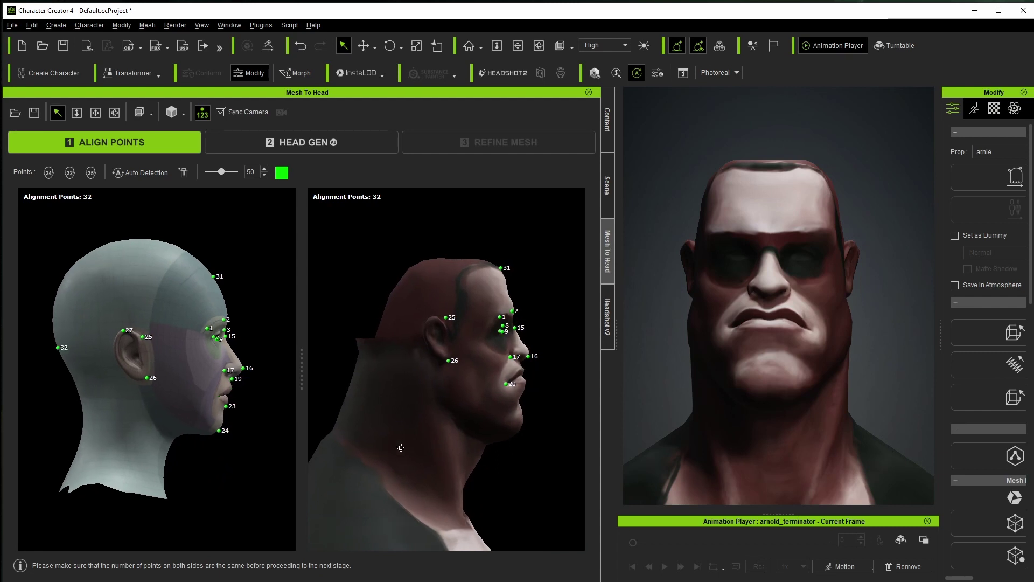
pyautogui.click(184, 115)
pyautogui.click(206, 172)
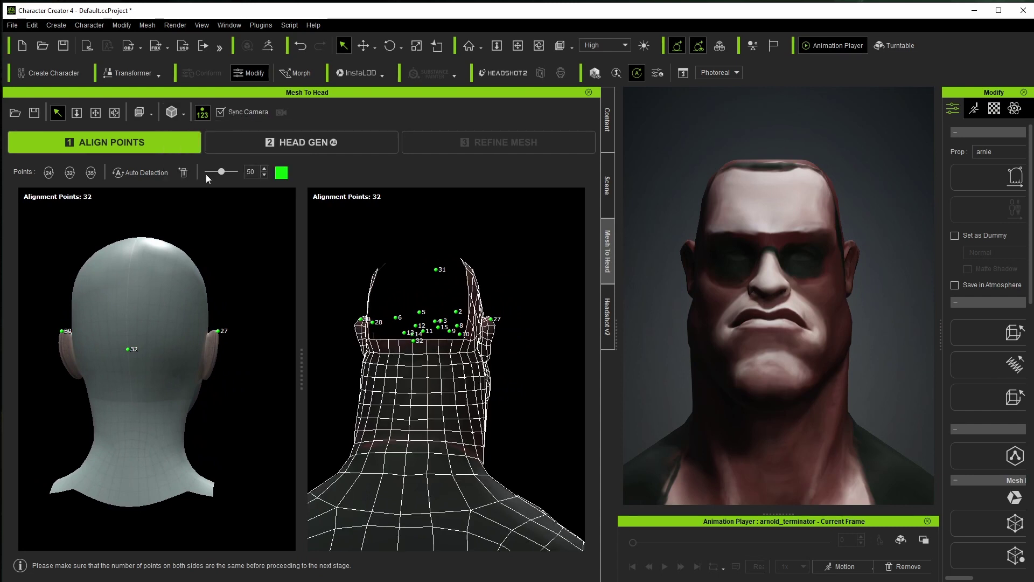
# Step: Add matching alignment points 33 and 34 to both heads, placing point 33 at the base of the nape
pyautogui.scroll(3, 431, 429)
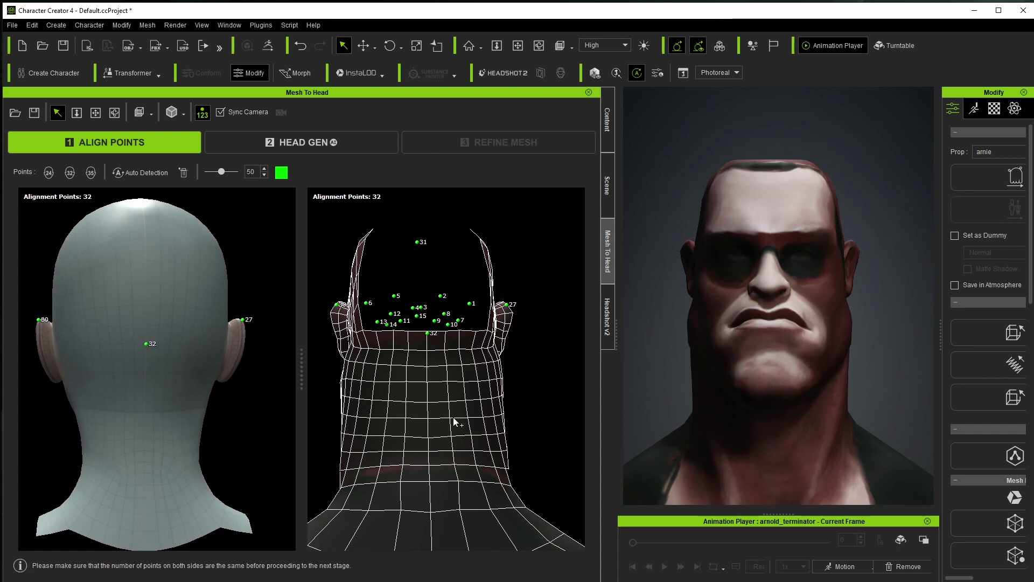
pyautogui.scroll(2, 452, 423)
pyautogui.moveTo(418, 474); pyautogui.dragTo(225, 461, button='right')
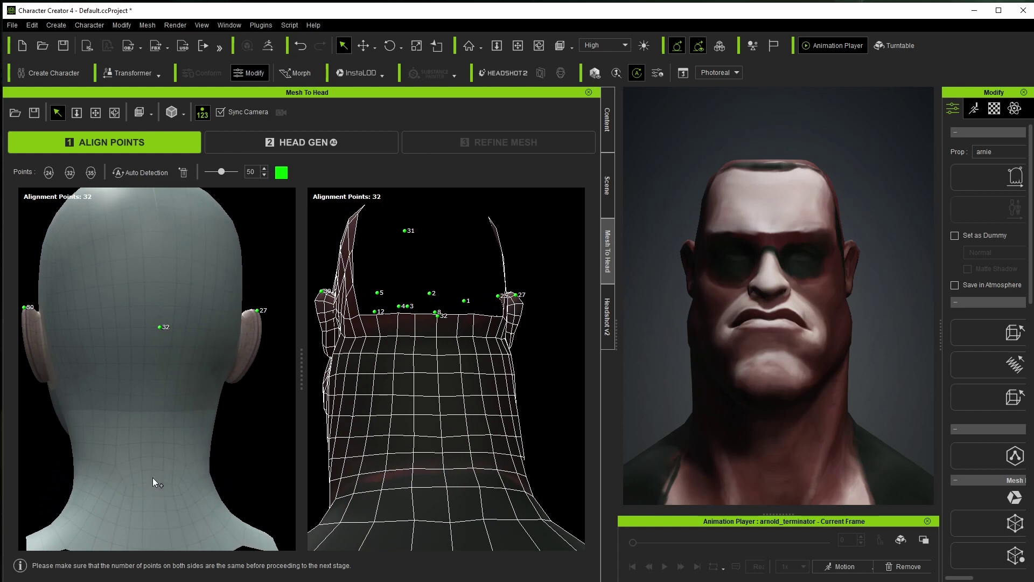
pyautogui.click(153, 495)
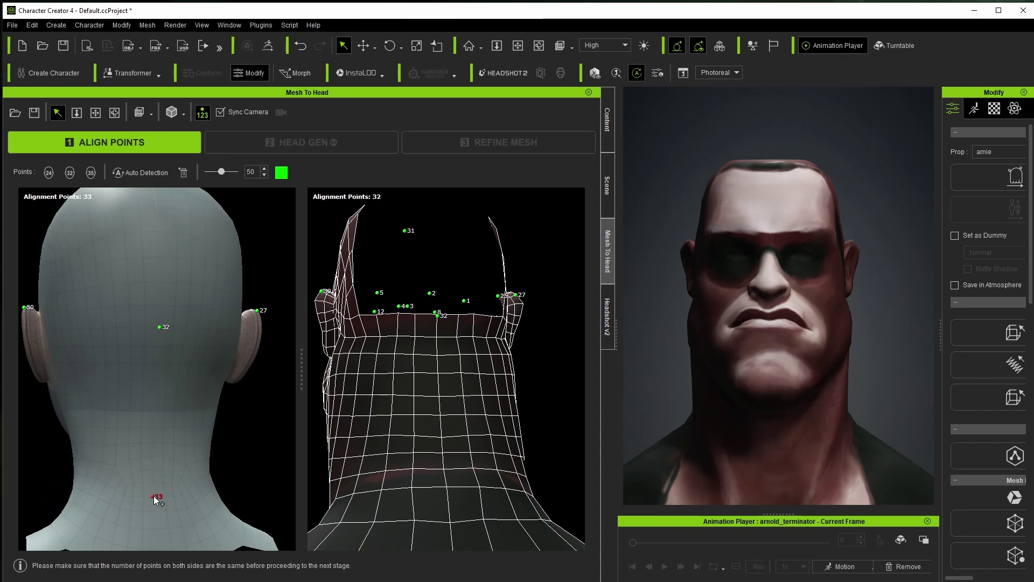
pyautogui.click(445, 473)
pyautogui.moveTo(382, 436); pyautogui.dragTo(355, 436, button='right')
# Step: Generate the head again from the 34 alignment points and set the effective area to the full head and neck
pyautogui.click(302, 141)
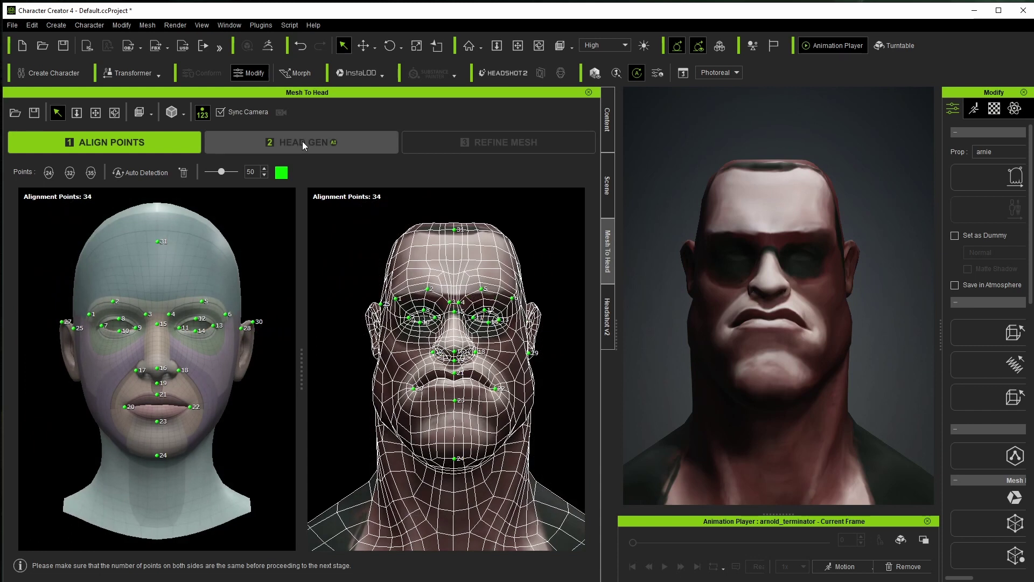
pyautogui.moveTo(277, 341); pyautogui.dragTo(377, 307, button='right')
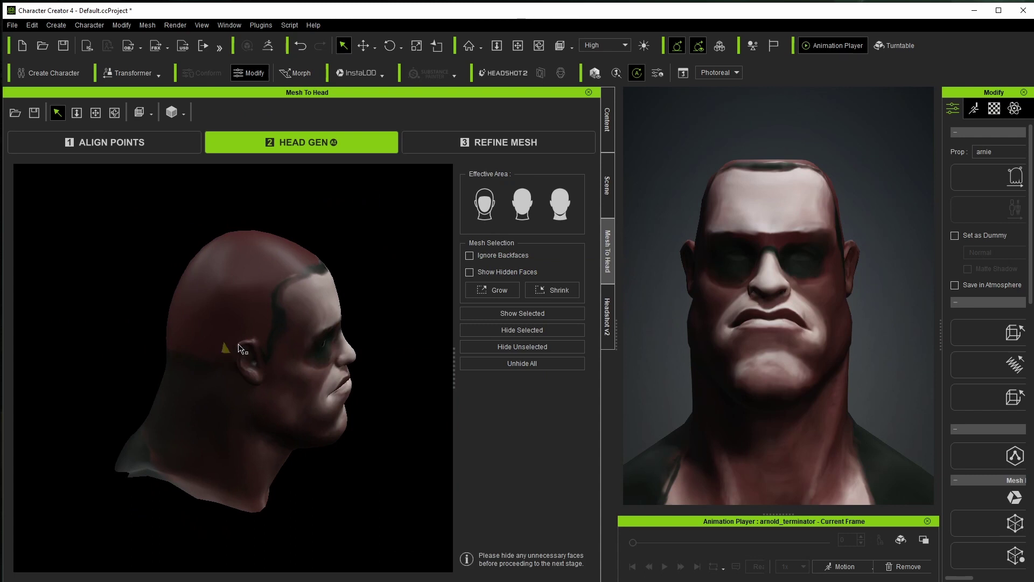
pyautogui.moveTo(351, 302); pyautogui.dragTo(282, 300, button='right')
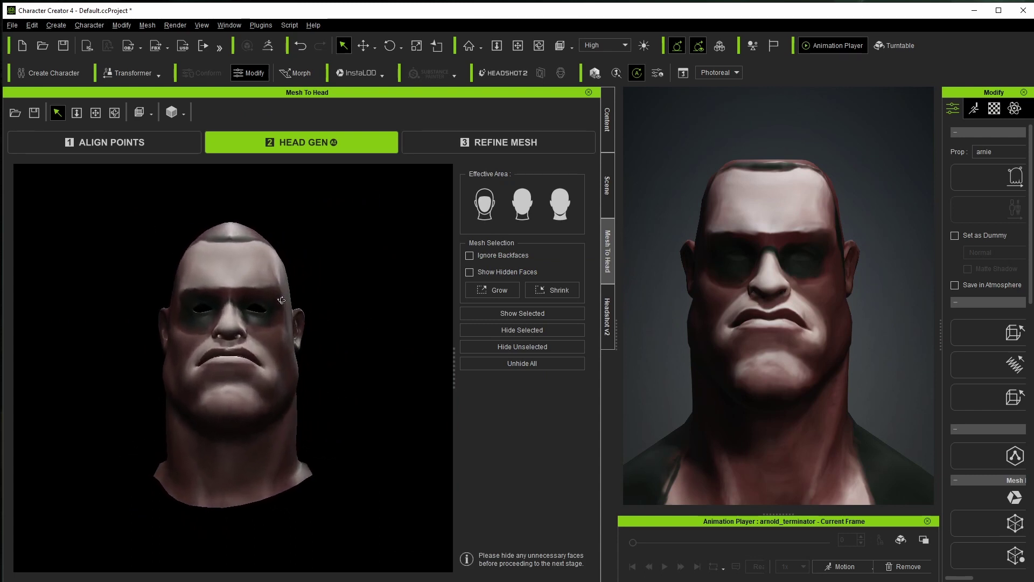
pyautogui.click(484, 203)
pyautogui.click(520, 204)
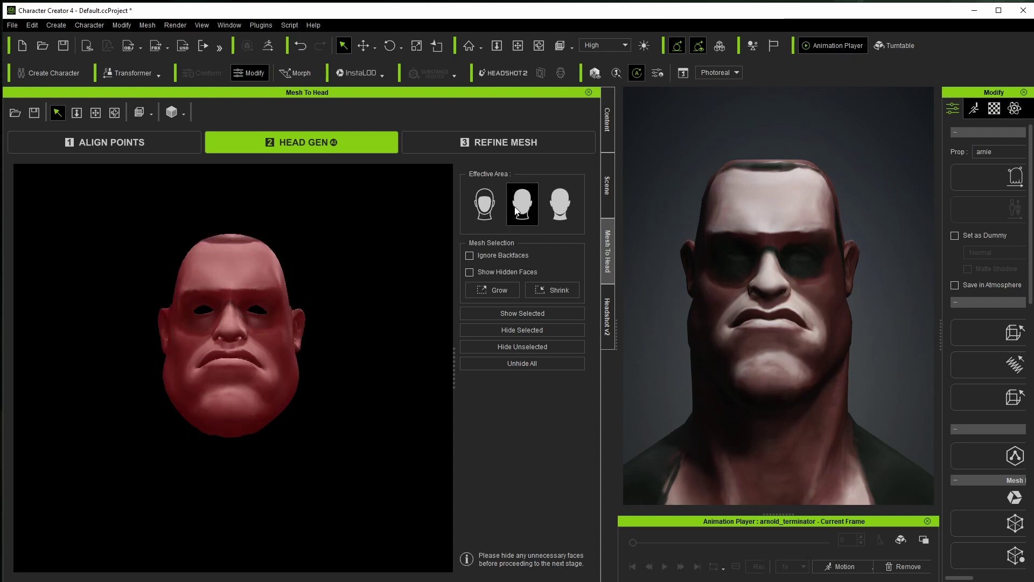
pyautogui.moveTo(280, 355); pyautogui.dragTo(110, 450, button='right')
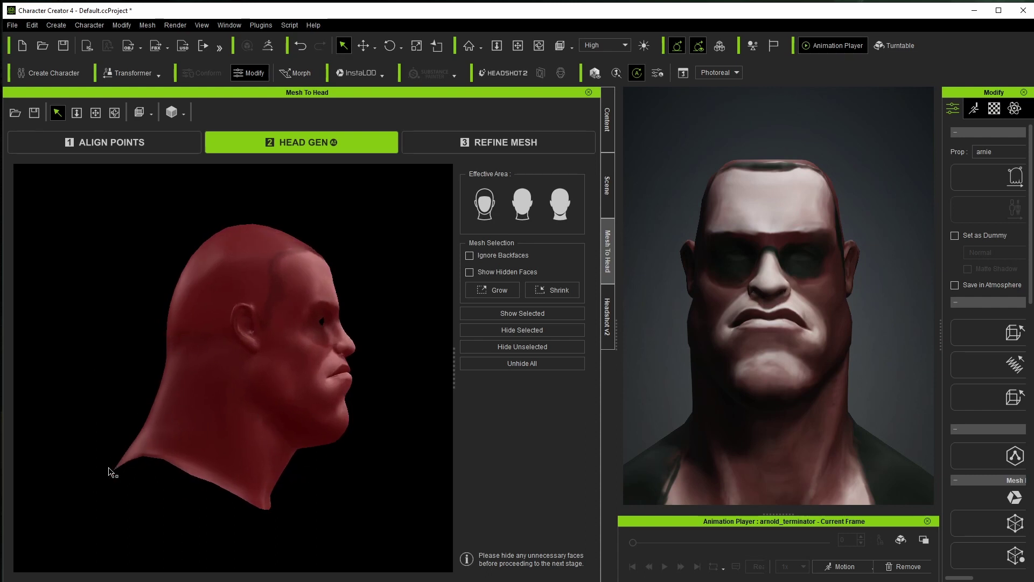
pyautogui.moveTo(387, 366); pyautogui.dragTo(267, 335, button='right')
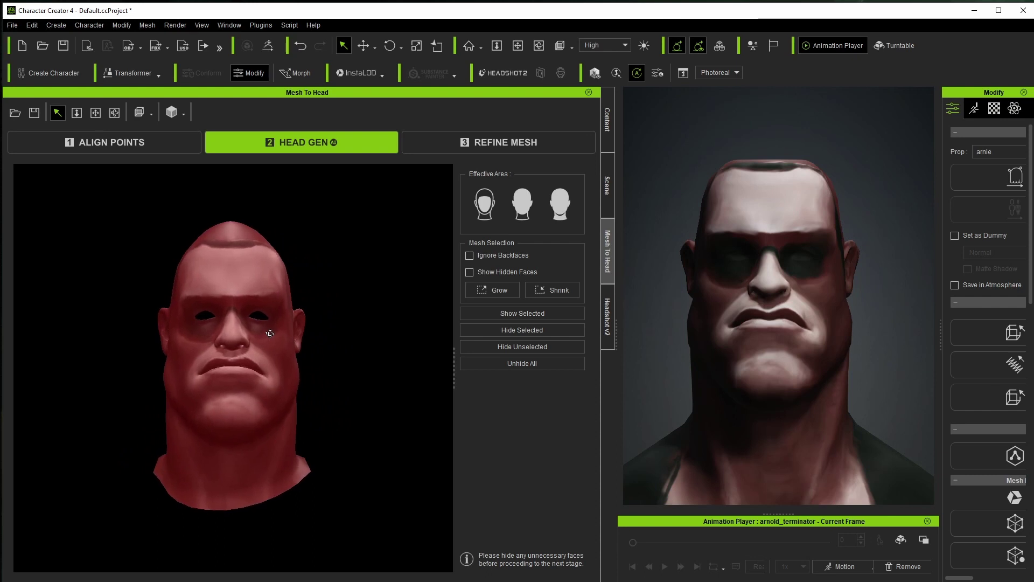
# Step: Turn on Ignore Backfaces for mesh selection and proceed to the Refine Mesh stage
pyautogui.scroll(2, 272, 339)
pyautogui.moveTo(359, 344); pyautogui.dragTo(383, 510, button='right')
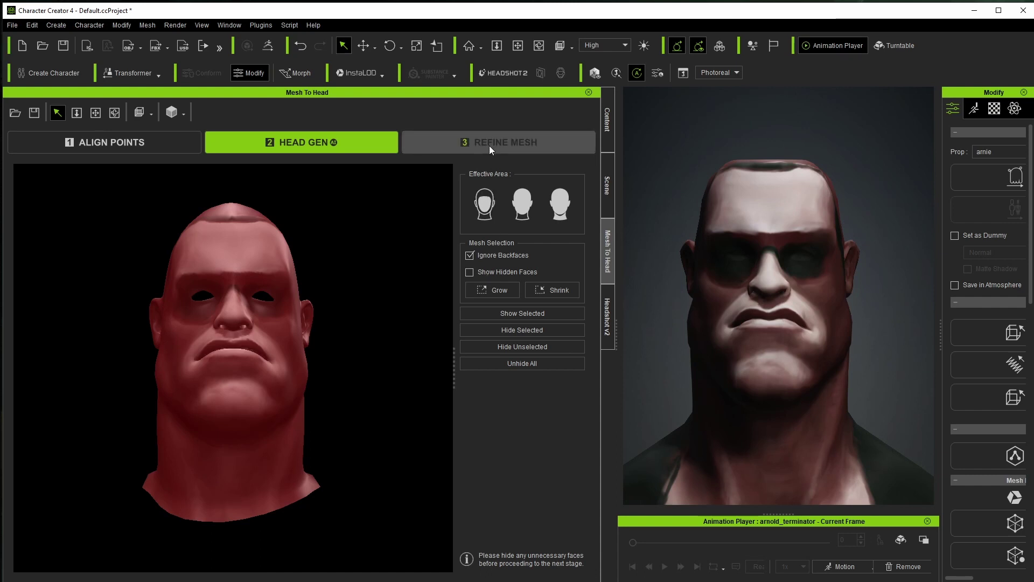
pyautogui.click(534, 143)
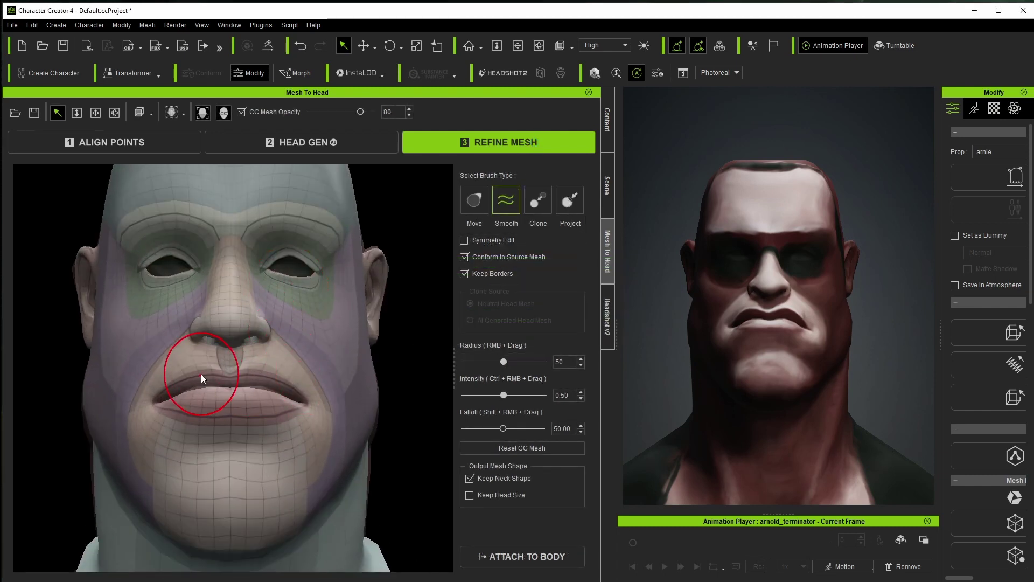
# Step: Switch to the Move brush with a radius of 13 and nudge the mesh beside the upper lip
pyautogui.scroll(3, 268, 384)
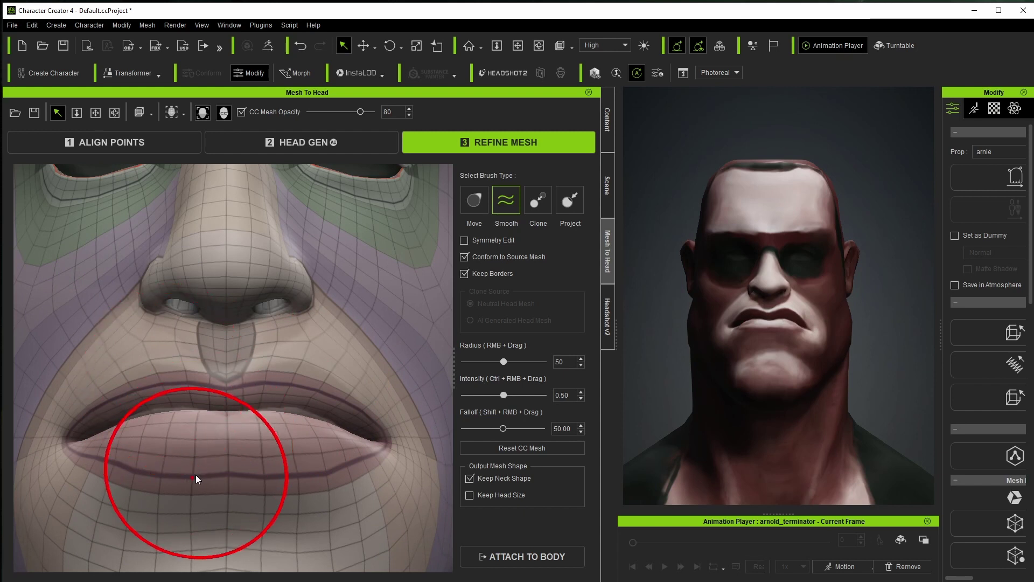
pyautogui.scroll(-5, 350, 377)
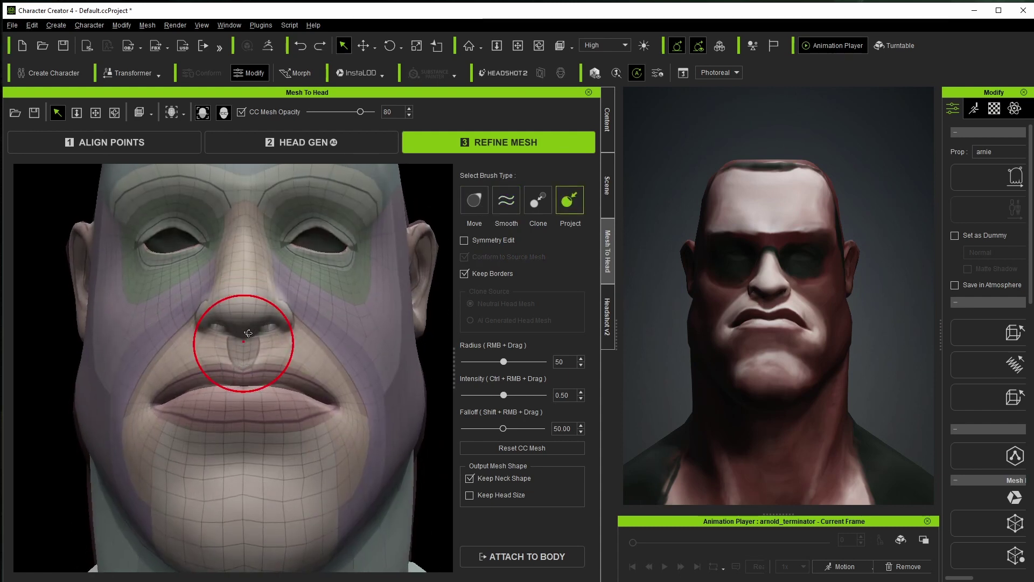
pyautogui.scroll(3, 245, 339)
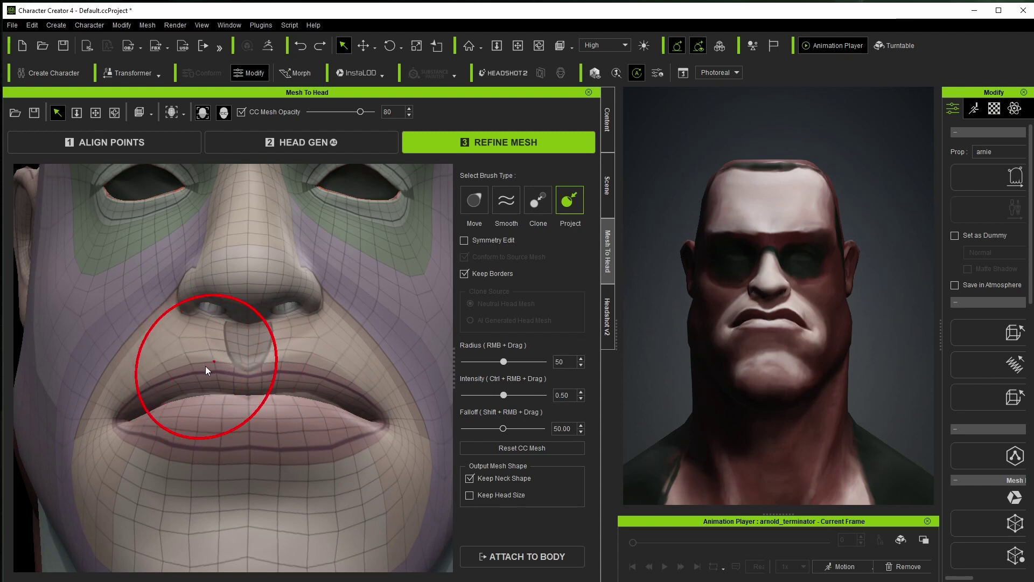
pyautogui.click(475, 204)
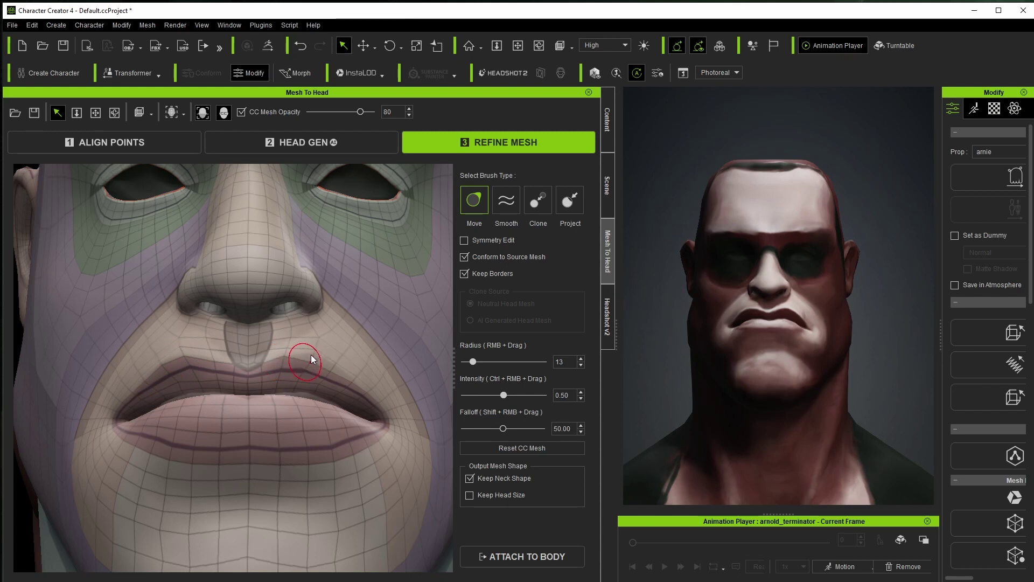
pyautogui.moveTo(330, 372); pyautogui.dragTo(338, 361)
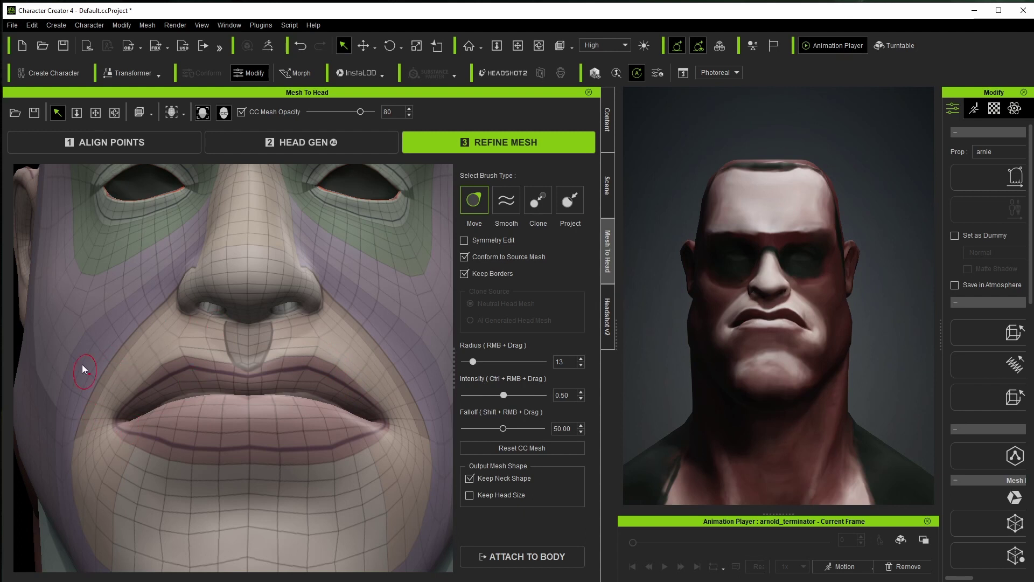
# Step: Examine the fitted mesh around the lips, nose and eyes up close, and check the whole head in profile and from the front
pyautogui.scroll(-2, 240, 353)
pyautogui.keyDown('alt'); pyautogui.moveTo(167, 293); pyautogui.dragTo(288, 336); pyautogui.keyUp('alt')
pyautogui.scroll(5, 288, 337)
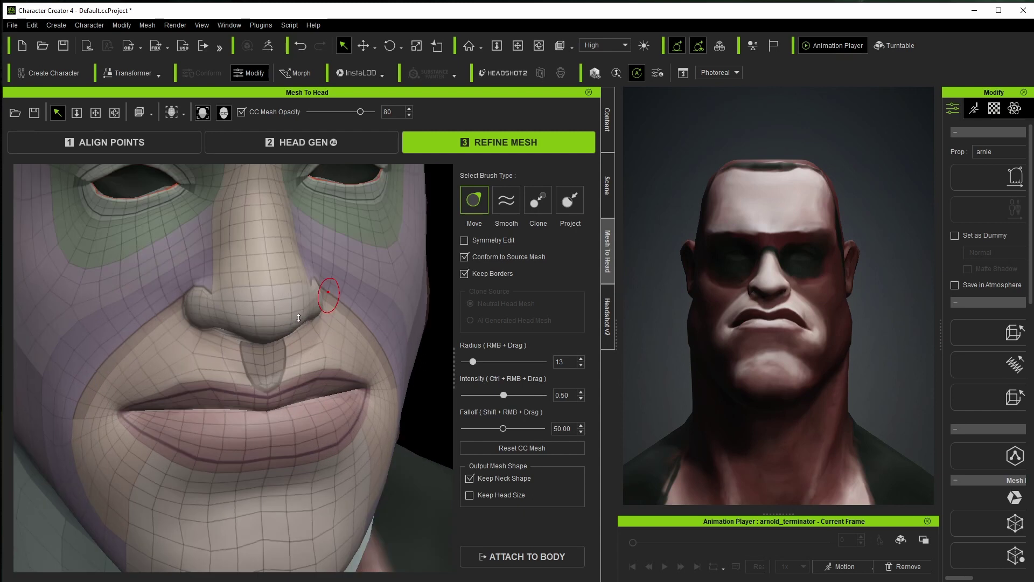
pyautogui.moveTo(293, 316); pyautogui.dragTo(245, 245, button='middle')
pyautogui.keyDown('alt'); pyautogui.moveTo(245, 245); pyautogui.dragTo(261, 365); pyautogui.keyUp('alt')
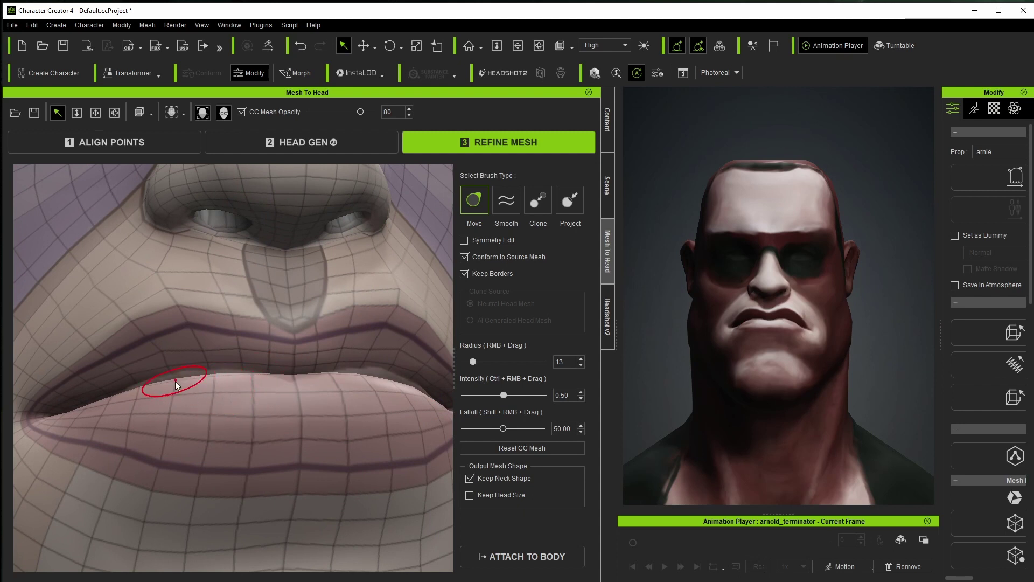
pyautogui.keyDown('alt'); pyautogui.moveTo(190, 300); pyautogui.dragTo(199, 372); pyautogui.keyUp('alt')
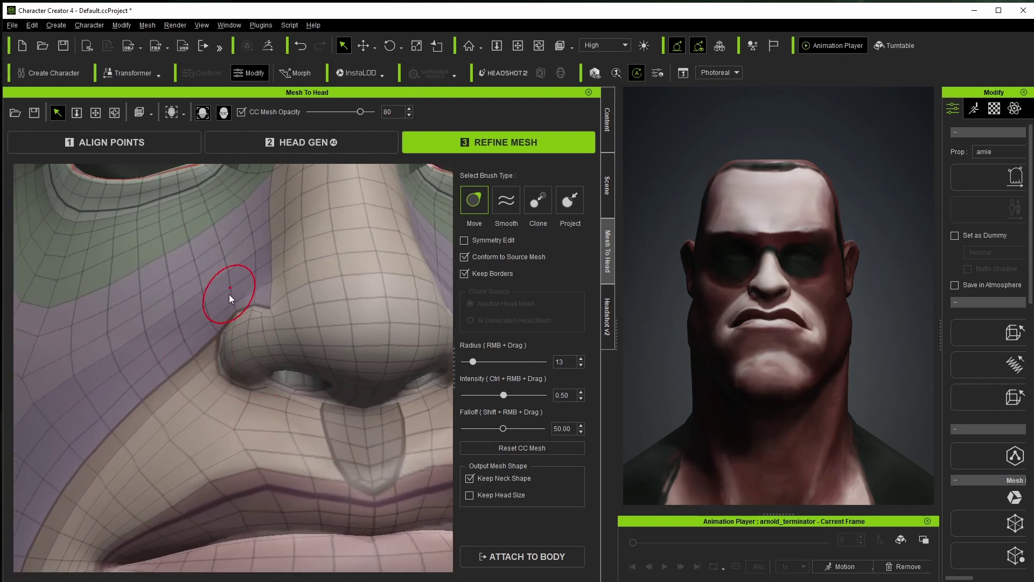
pyautogui.moveTo(224, 277)
pyautogui.keyDown('alt'); pyautogui.mouseDown()
pyautogui.moveTo(259, 307)
pyautogui.moveTo(245, 291)
pyautogui.moveTo(248, 331)
pyautogui.moveTo(291, 366)
pyautogui.moveTo(282, 326)
pyautogui.moveTo(295, 422)
pyautogui.moveTo(259, 350)
pyautogui.moveTo(247, 219)
pyautogui.mouseUp(); pyautogui.keyUp('alt')
pyautogui.moveTo(325, 217)
pyautogui.keyDown('alt'); pyautogui.mouseDown()
pyautogui.moveTo(323, 208)
pyautogui.moveTo(270, 286)
pyautogui.mouseUp(); pyautogui.keyUp('alt')
pyautogui.scroll(-8, 207, 284)
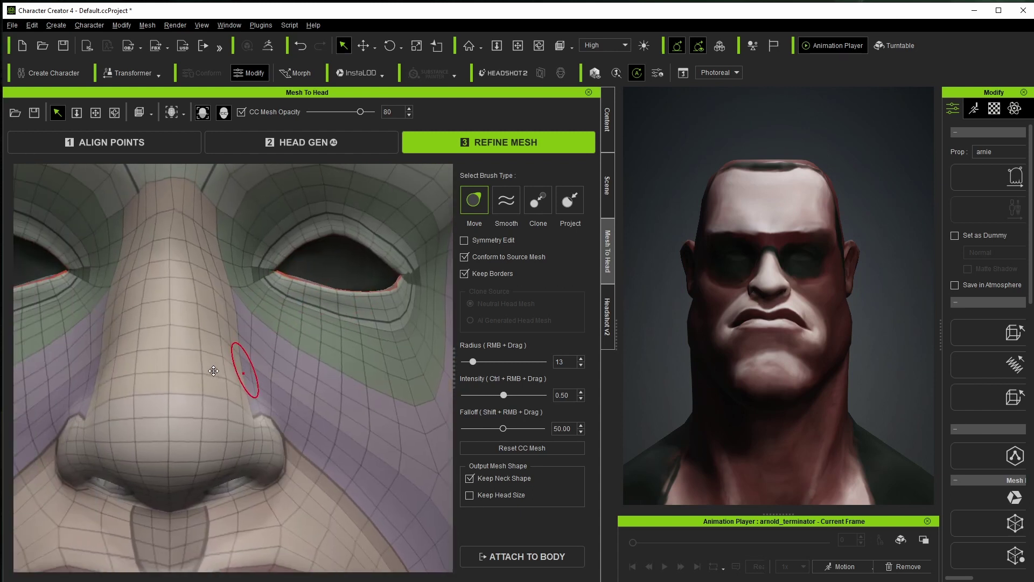
pyautogui.keyDown('alt'); pyautogui.moveTo(258, 431); pyautogui.dragTo(298, 379); pyautogui.keyUp('alt')
pyautogui.keyDown('alt'); pyautogui.moveTo(287, 449); pyautogui.dragTo(216, 438); pyautogui.keyUp('alt')
pyautogui.scroll(-2, 221, 439)
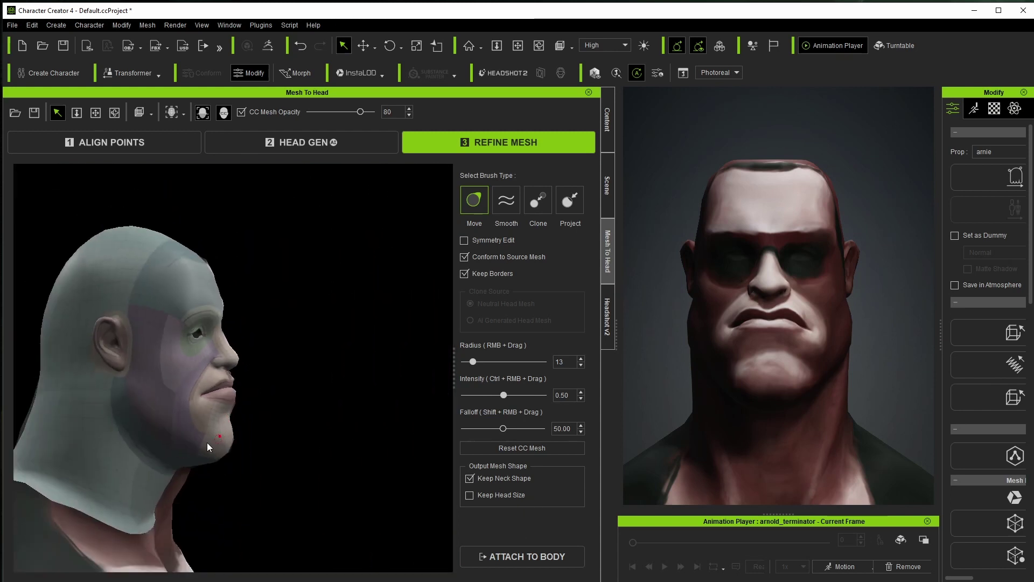
pyautogui.keyDown('alt'); pyautogui.moveTo(138, 438); pyautogui.dragTo(169, 394); pyautogui.keyUp('alt')
pyautogui.scroll(4, 183, 396)
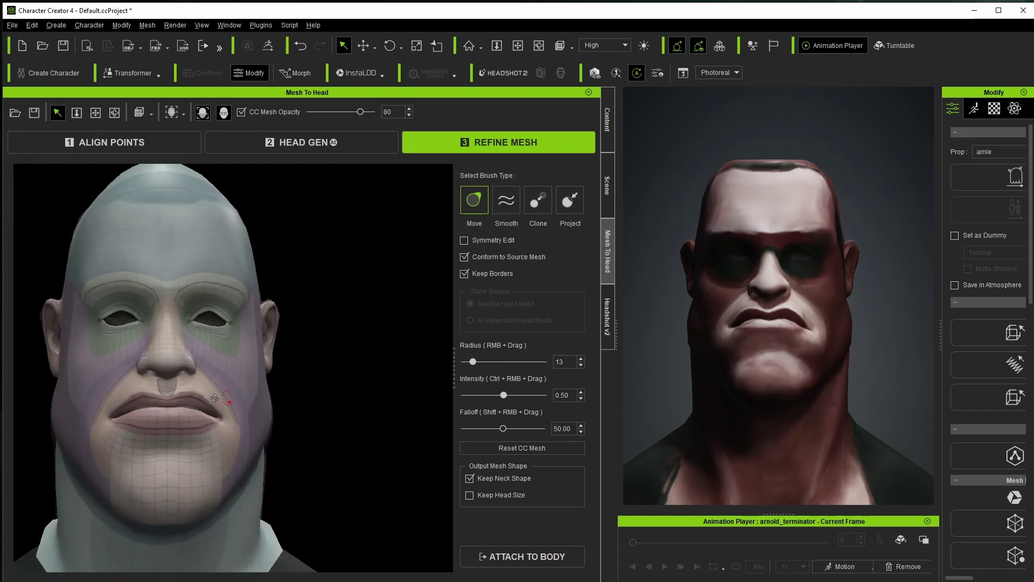
pyautogui.keyDown('alt'); pyautogui.moveTo(189, 397); pyautogui.dragTo(312, 406); pyautogui.keyUp('alt')
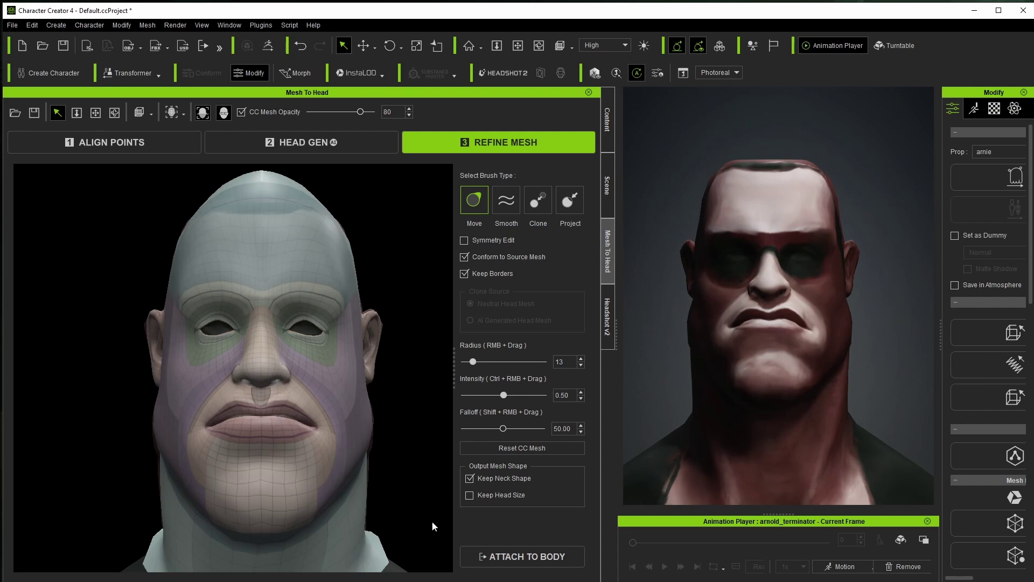
# Step: Attach the head to a Male body, baking diffuse and normal from the source mesh at 2048 with no texture mask
pyautogui.click(519, 554)
pyautogui.click(604, 211)
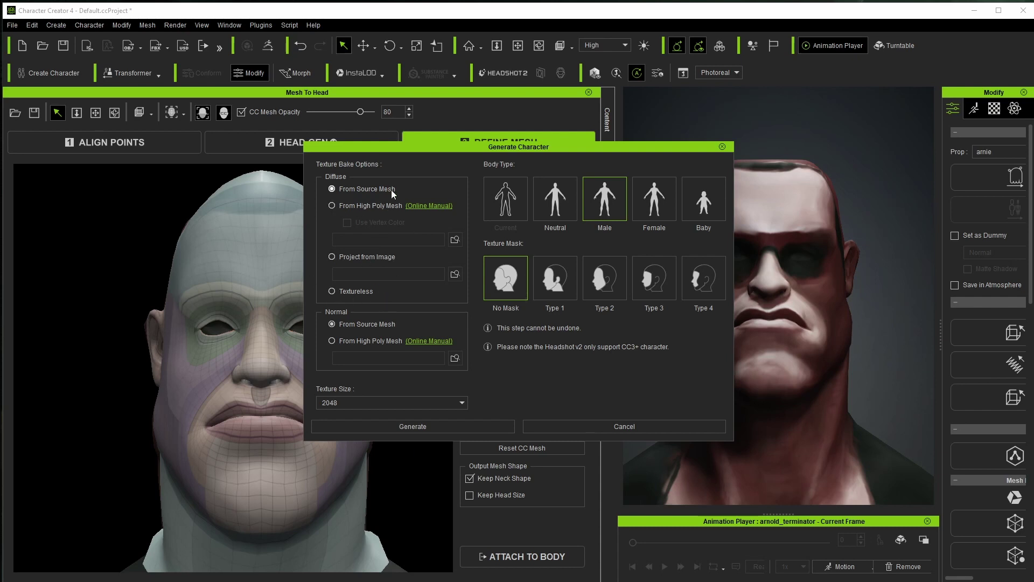
pyautogui.click(440, 426)
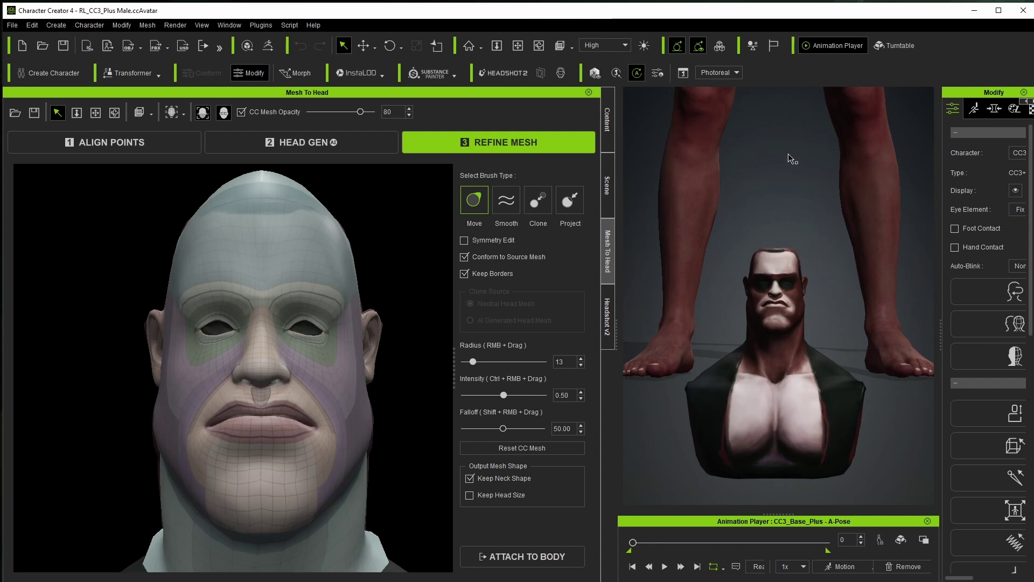
# Step: Inspect the generated character's head and neck blend from the front and in profile
pyautogui.moveTo(792, 157); pyautogui.dragTo(801, 284, button='middle')
pyautogui.scroll(2, 801, 284)
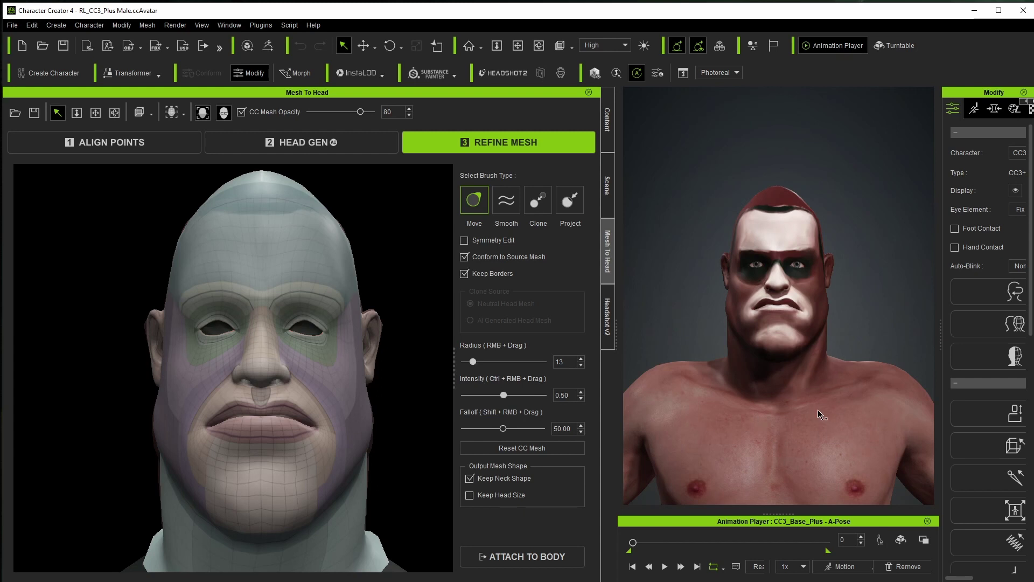
pyautogui.moveTo(744, 367); pyautogui.dragTo(729, 327, button='right')
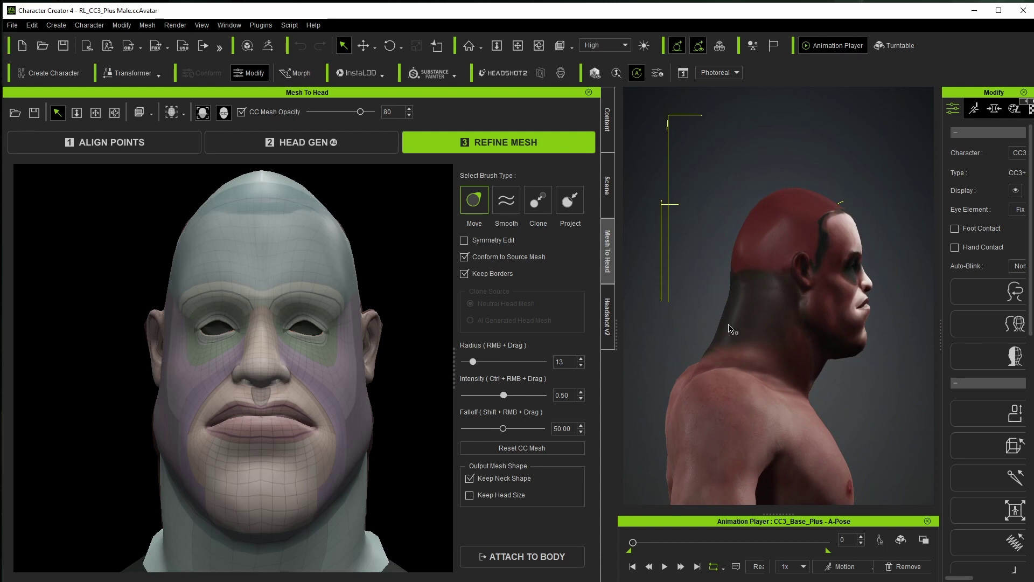
pyautogui.moveTo(862, 266); pyautogui.dragTo(735, 301, button='right')
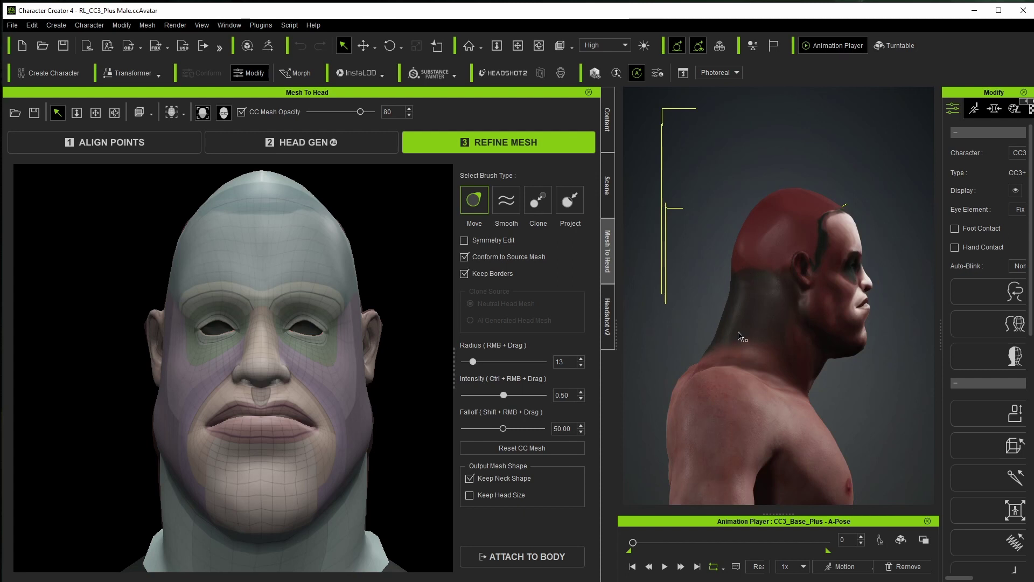
pyautogui.moveTo(805, 303)
pyautogui.mouseDown(button='right')
pyautogui.moveTo(829, 293)
pyautogui.moveTo(764, 303)
pyautogui.moveTo(806, 290)
pyautogui.mouseUp(button='right')
pyautogui.scroll(4, 806, 289)
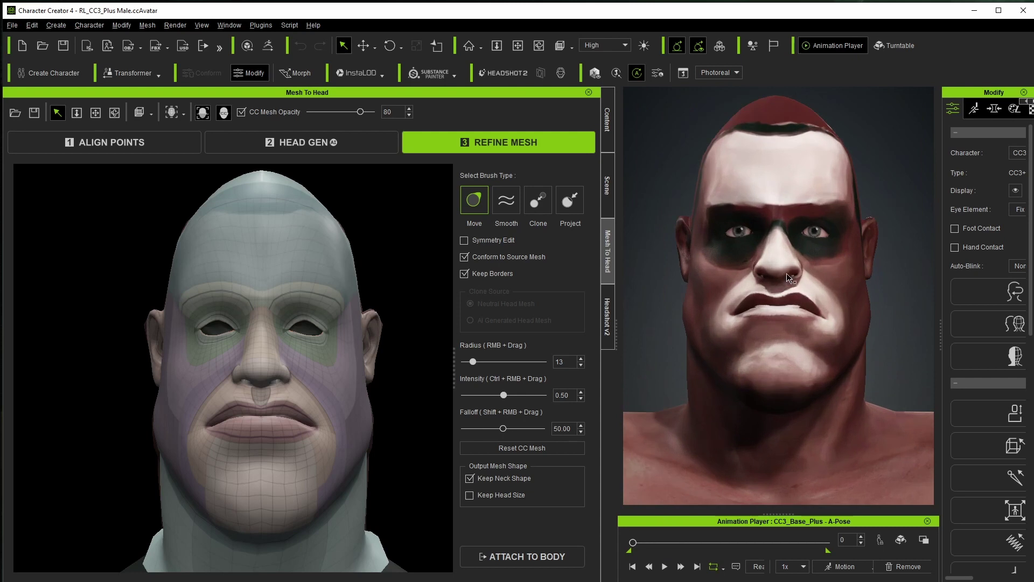
pyautogui.scroll(-1, 781, 277)
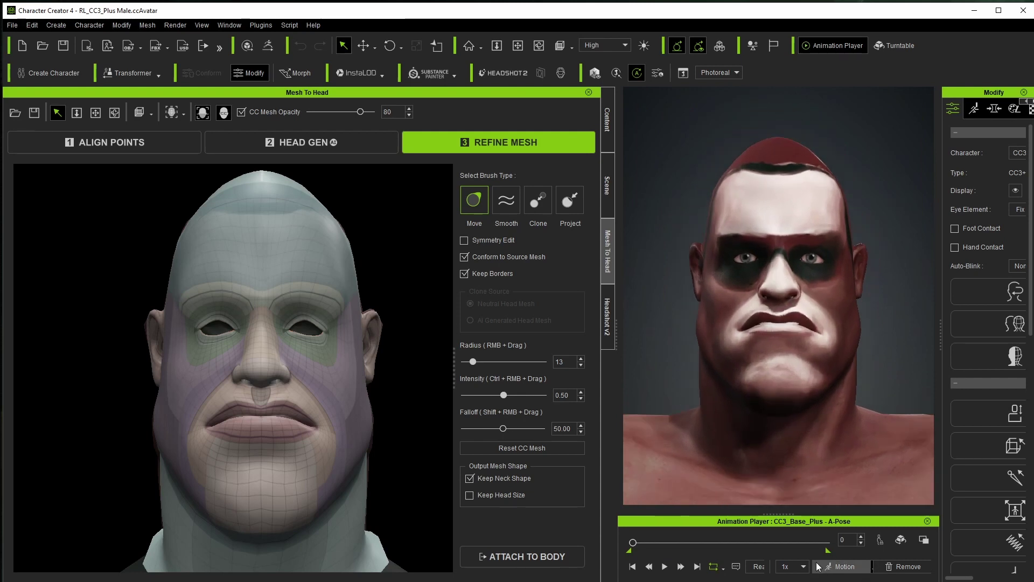
# Step: Enlarge the character viewport and load the calibration_live motion onto the character
pyautogui.moveTo(617, 329); pyautogui.dragTo(344, 335)
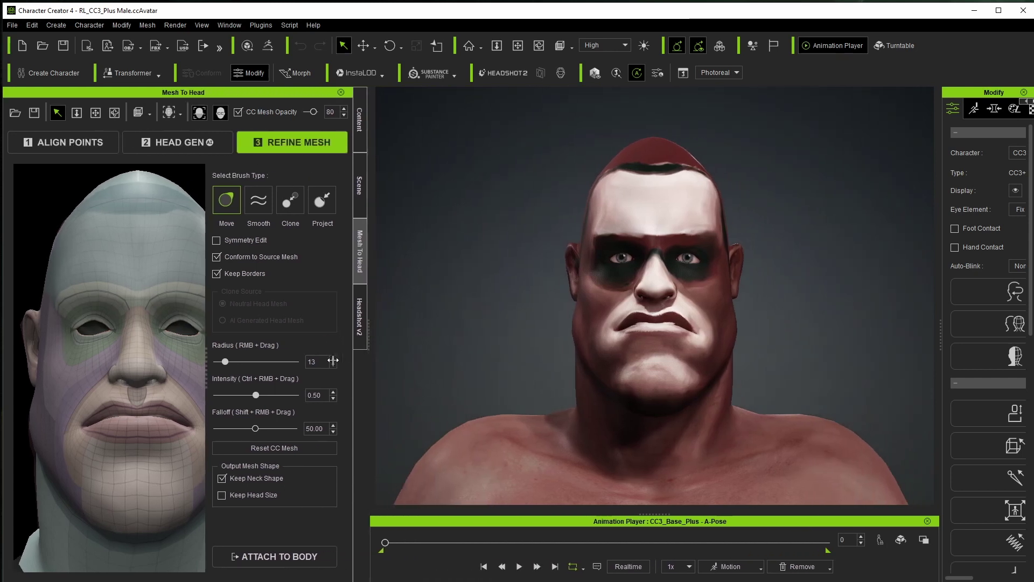
pyautogui.click(761, 571)
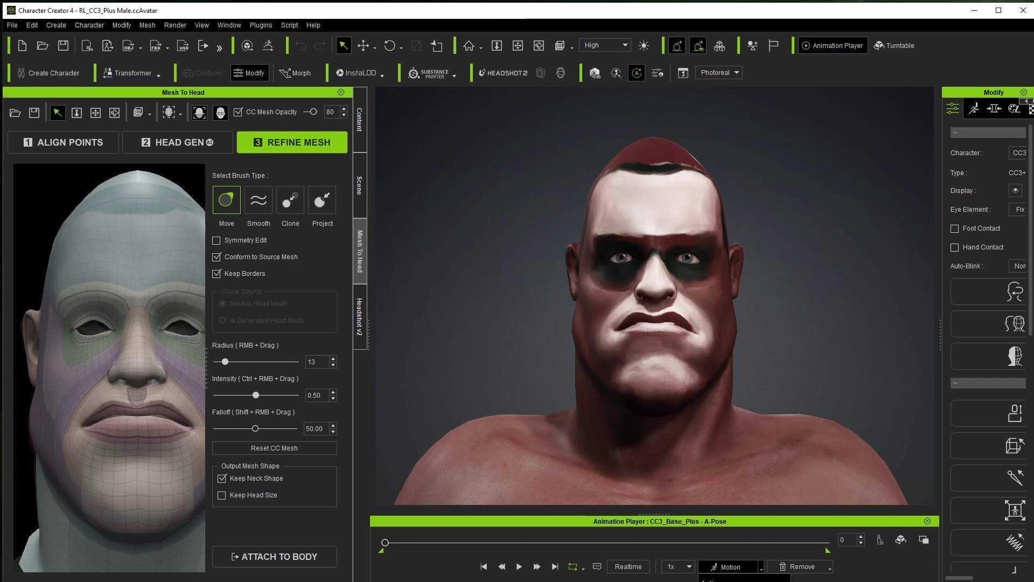
pyautogui.click(744, 579)
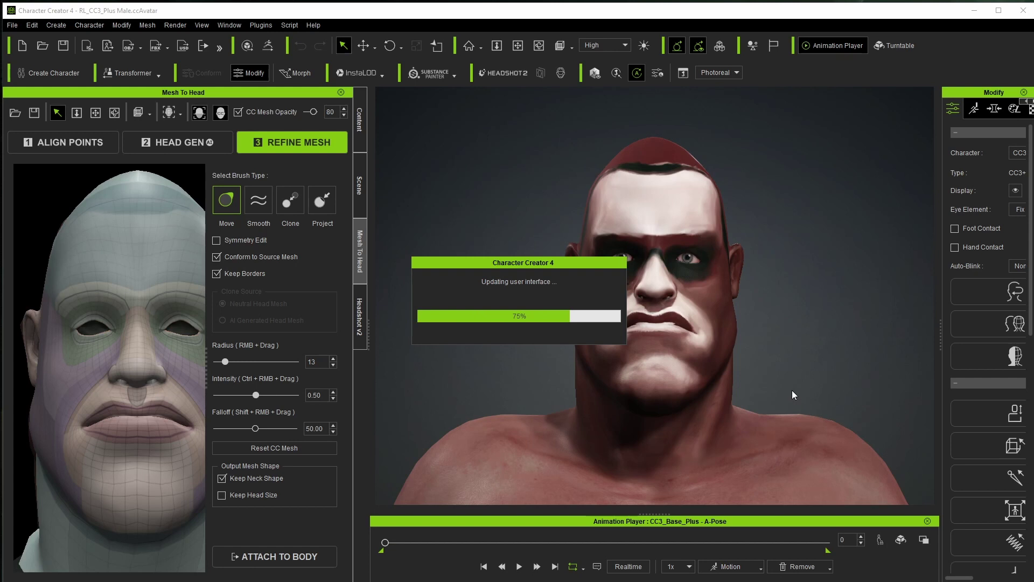
pyautogui.scroll(3, 685, 355)
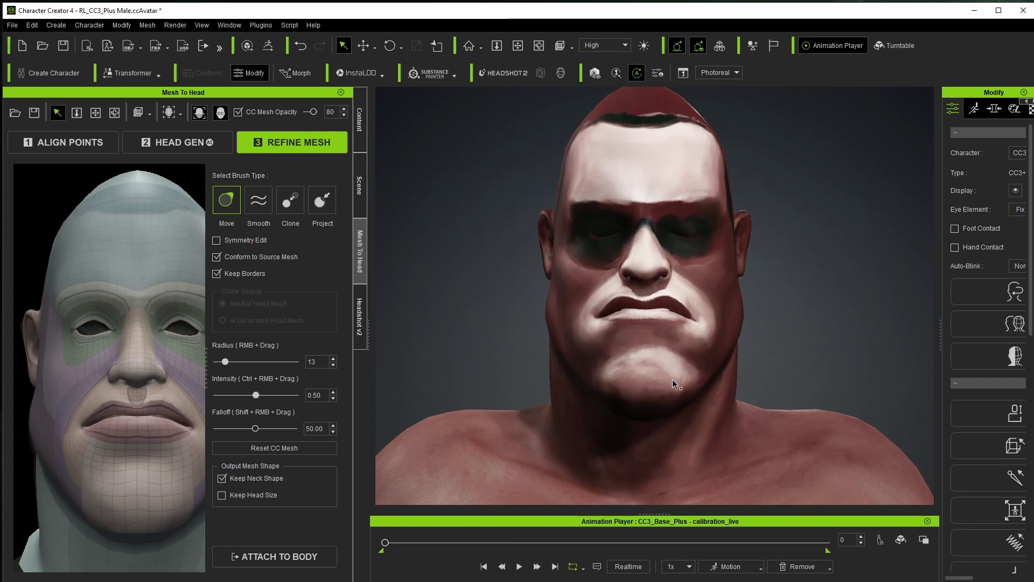
# Step: Play the calibration motion in stretches up to frame 566, pausing to examine the facial expressions
pyautogui.click(519, 566)
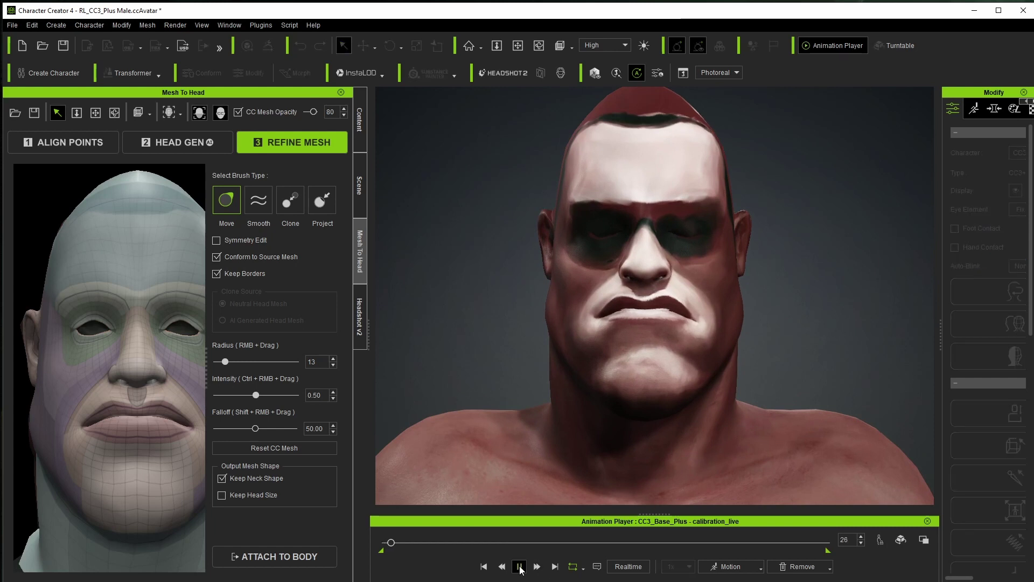
pyautogui.click(520, 566)
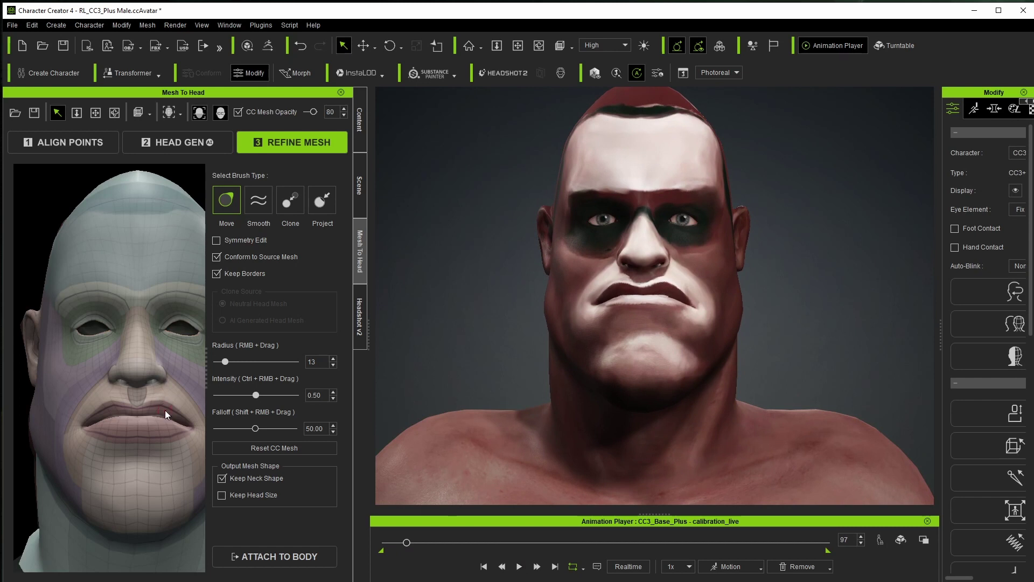
pyautogui.click(518, 566)
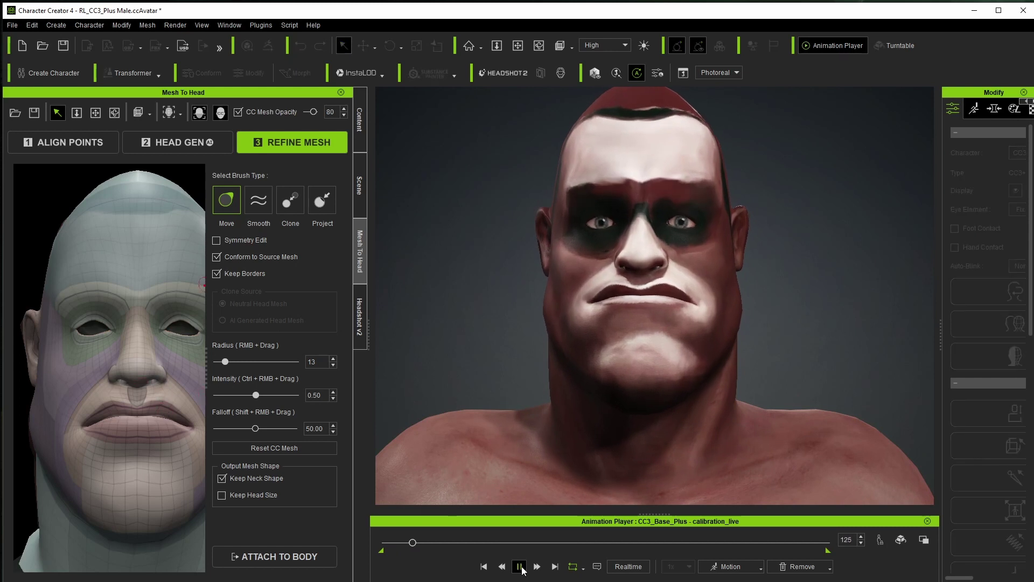
pyautogui.click(519, 565)
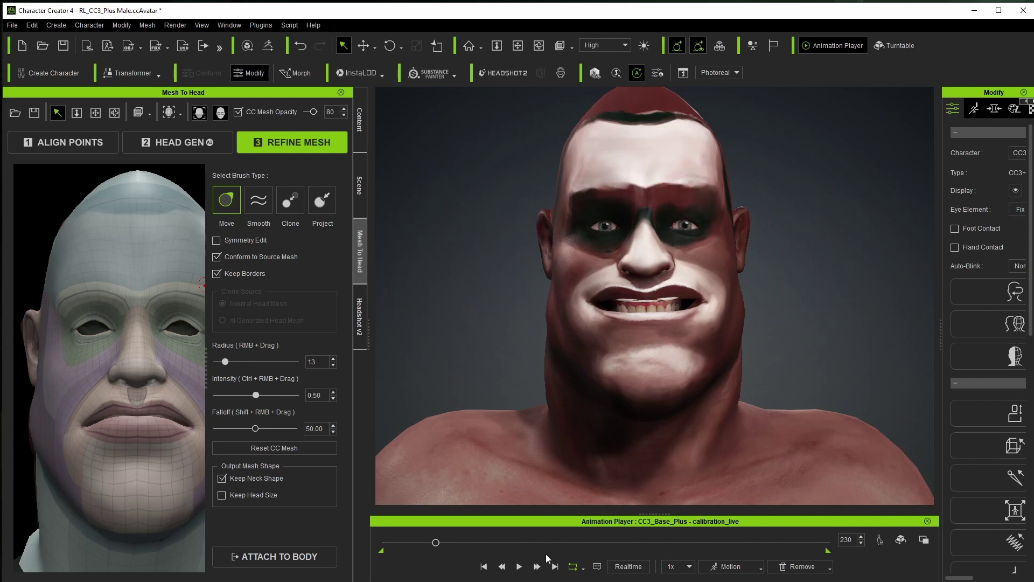
pyautogui.click(519, 566)
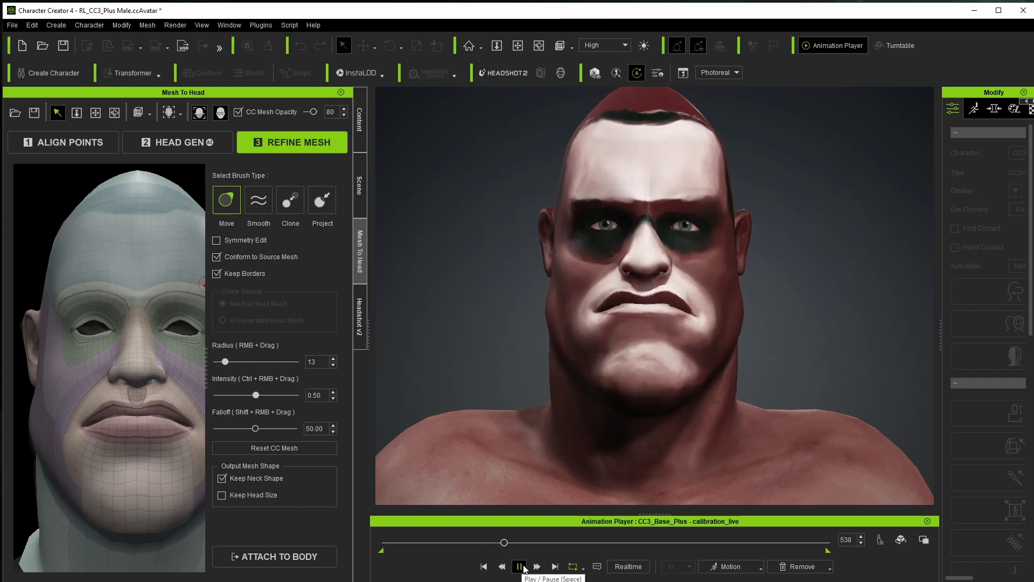
pyautogui.click(519, 566)
# Step: Activate Expression Wrinkles for the character
pyautogui.moveTo(939, 333); pyautogui.dragTo(847, 342)
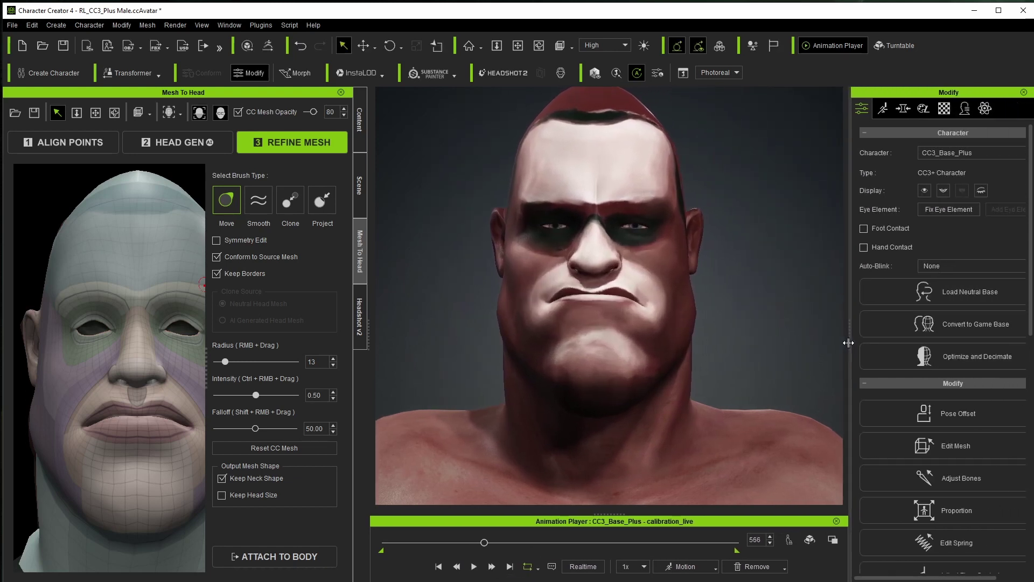
pyautogui.click(957, 113)
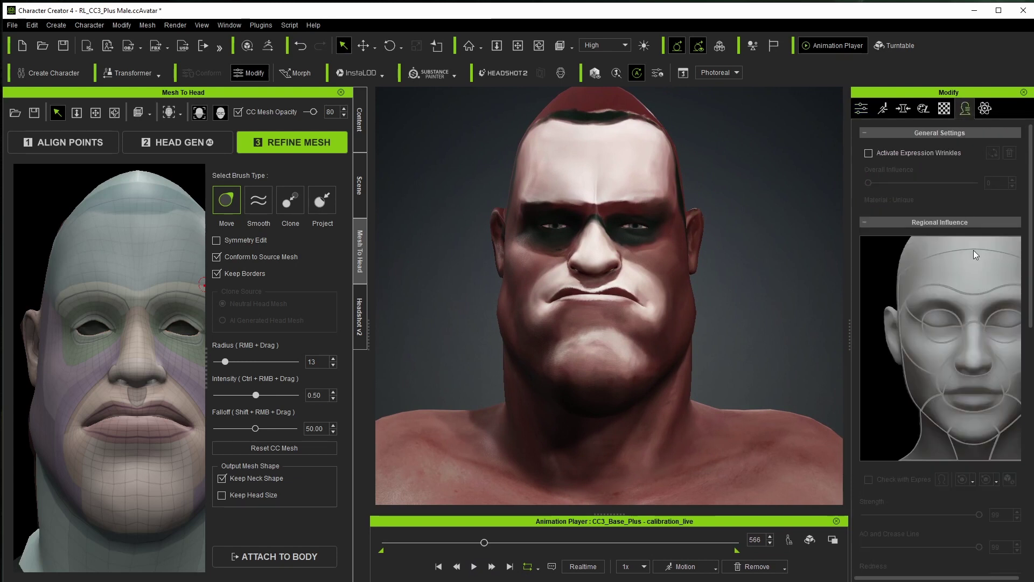
pyautogui.click(870, 154)
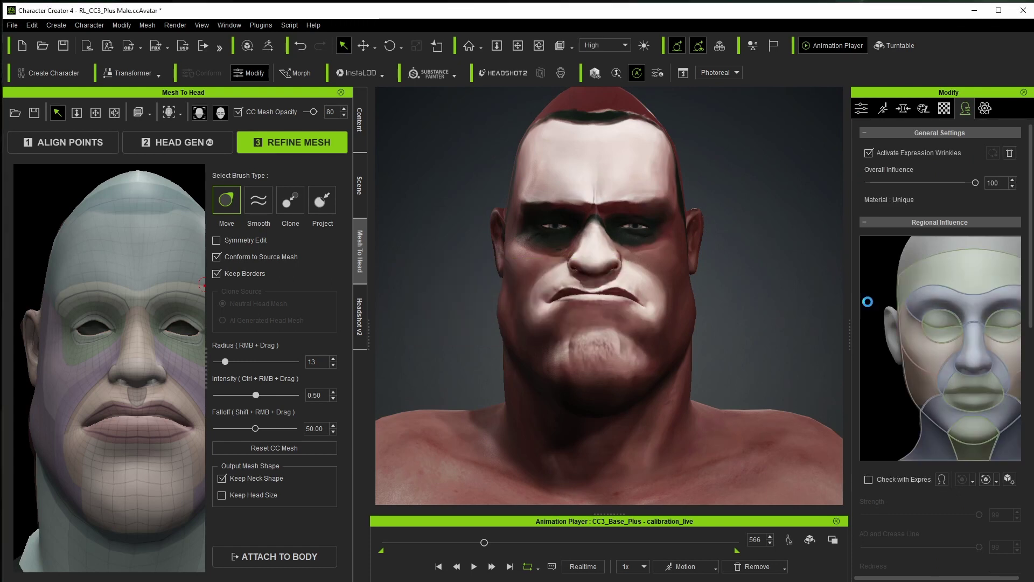
# Step: Compare the face with Expression Wrinkles off and on at frame 312, and check the wrinkles at frames 689 and 229
pyautogui.moveTo(489, 550); pyautogui.dragTo(507, 548)
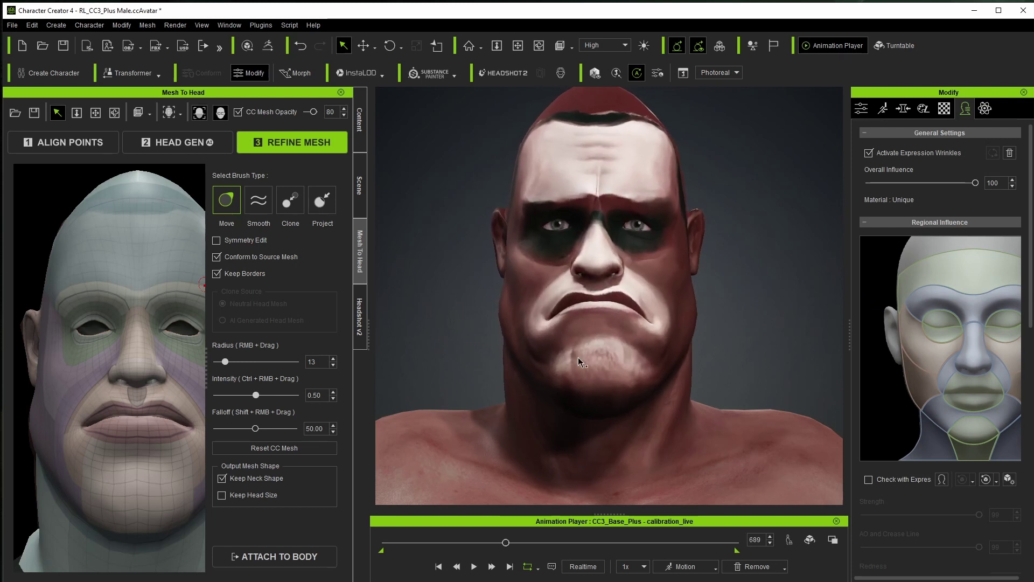
pyautogui.moveTo(492, 548); pyautogui.dragTo(440, 554)
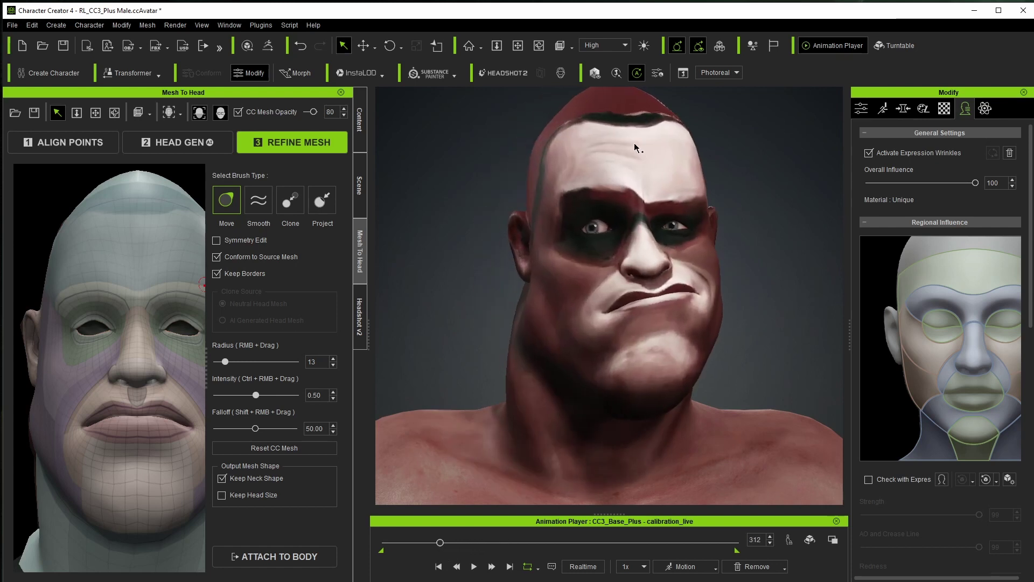
pyautogui.click(870, 153)
pyautogui.click(869, 153)
pyautogui.click(870, 153)
pyautogui.click(870, 153)
pyautogui.click(869, 153)
pyautogui.click(870, 153)
pyautogui.click(870, 152)
pyautogui.click(869, 153)
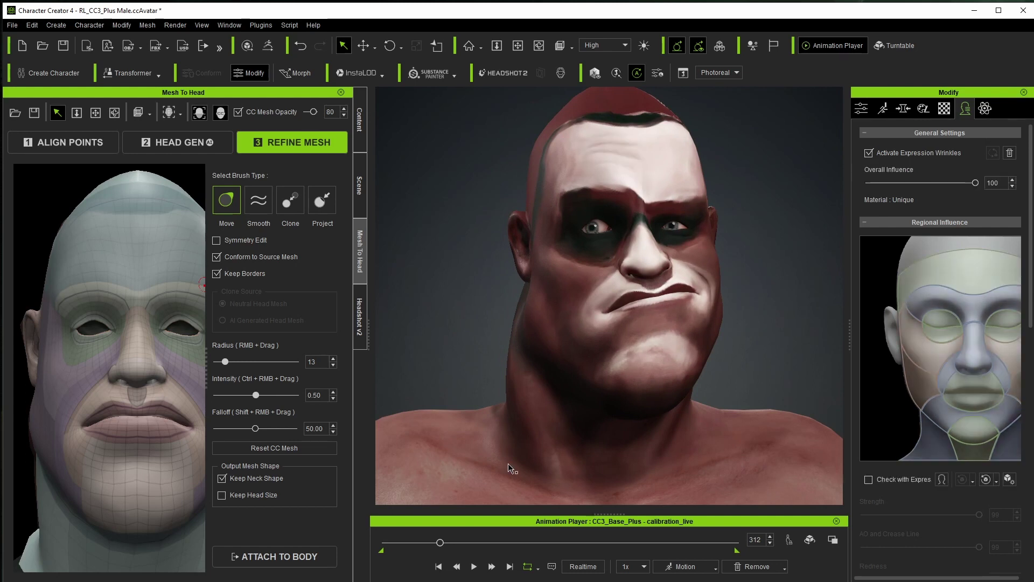
pyautogui.moveTo(443, 545)
pyautogui.mouseDown()
pyautogui.moveTo(413, 549)
pyautogui.moveTo(426, 545)
pyautogui.moveTo(426, 555)
pyautogui.mouseUp()
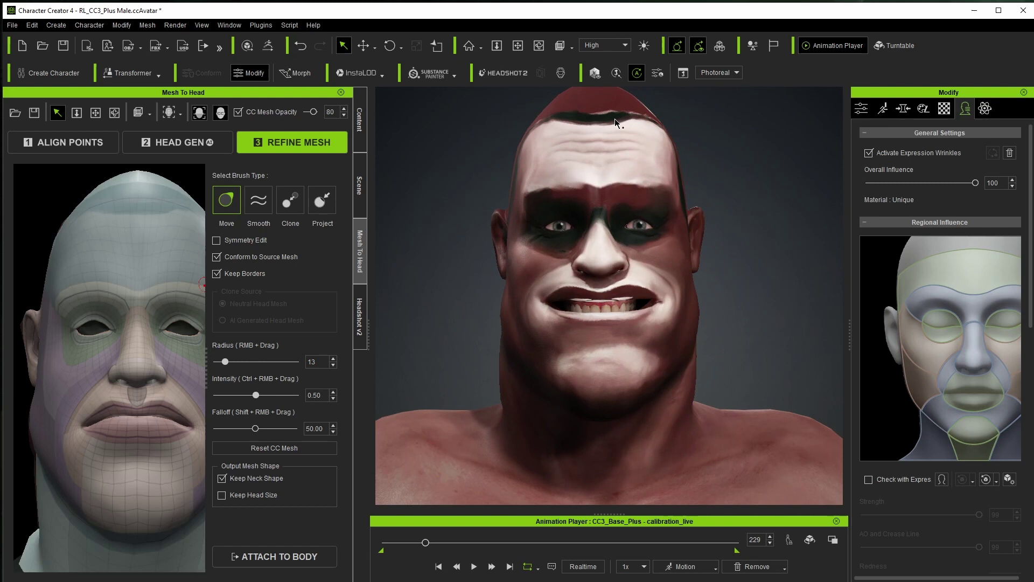
# Step: Set the Headshot skin's Mouth and Nostril Mask to Mouth and Nostril+ and update the skin texture
pyautogui.click(360, 318)
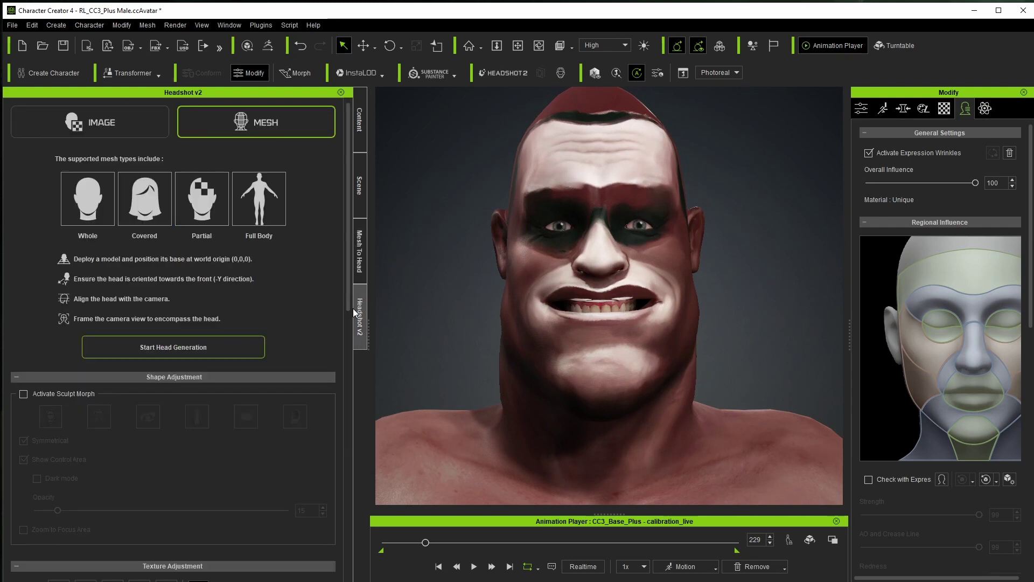
pyautogui.scroll(-5, 295, 393)
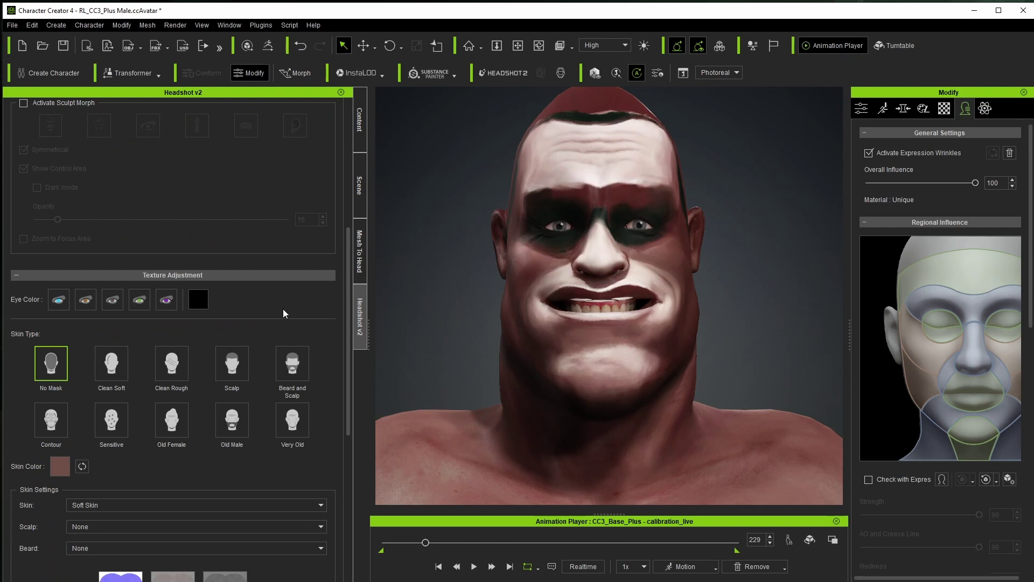
pyautogui.scroll(-5, 64, 447)
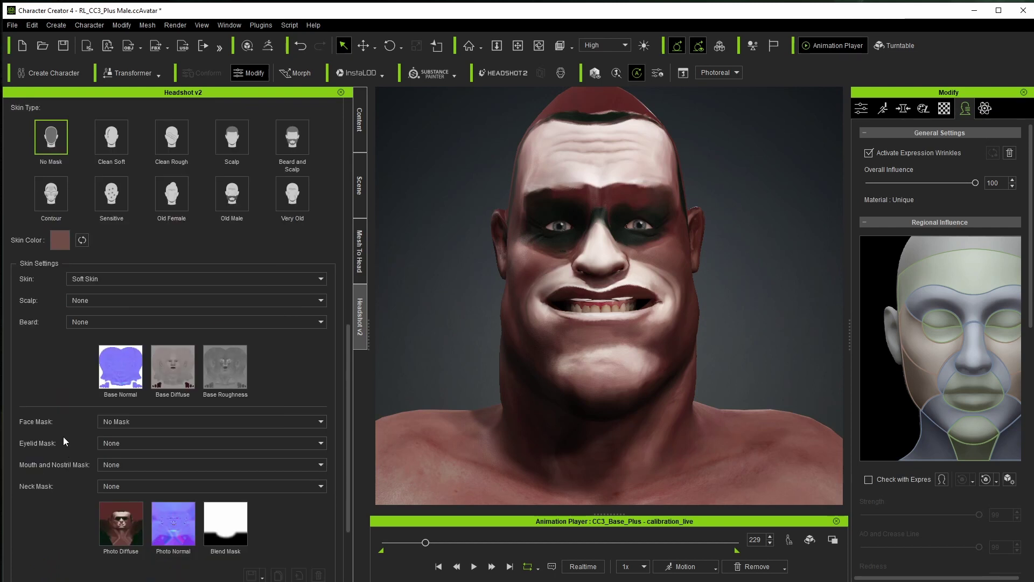
pyautogui.scroll(-1, 59, 449)
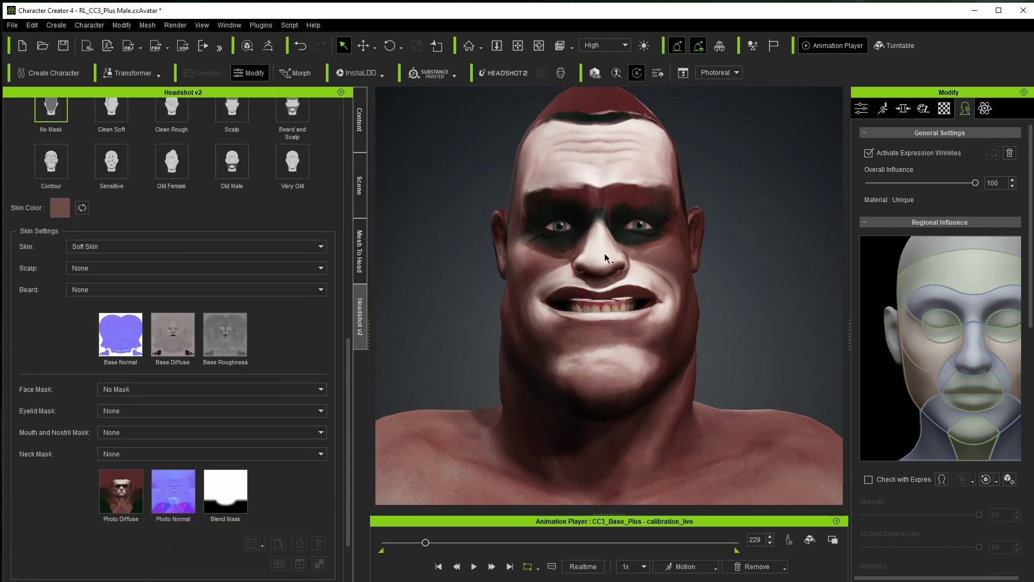
pyautogui.click(130, 432)
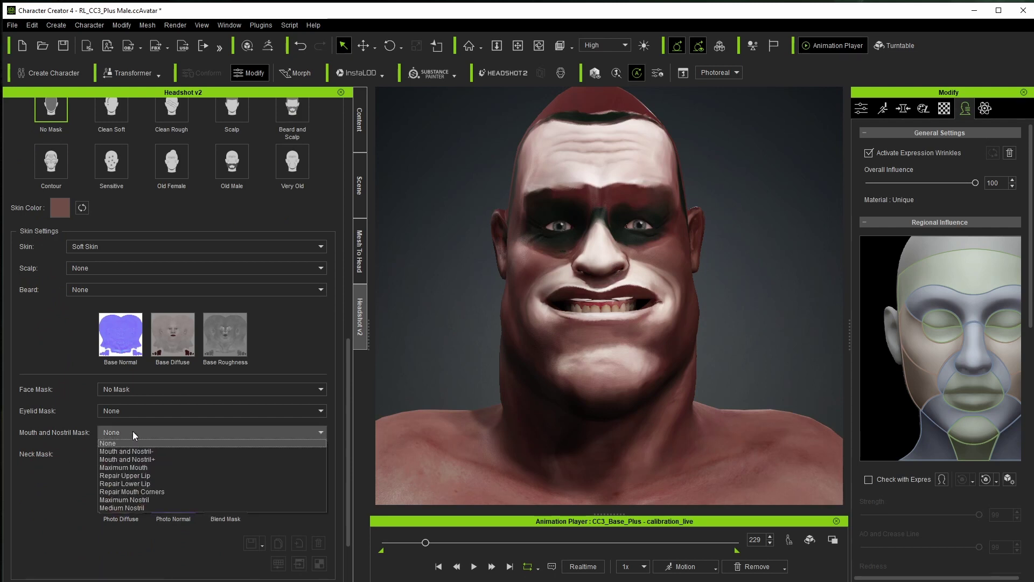
pyautogui.click(167, 459)
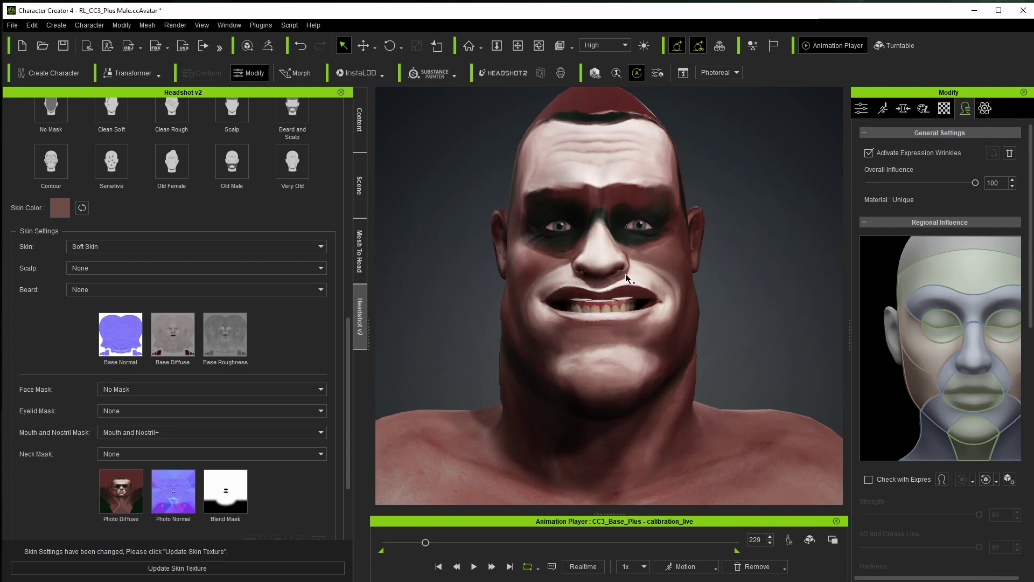
pyautogui.scroll(-1, 301, 497)
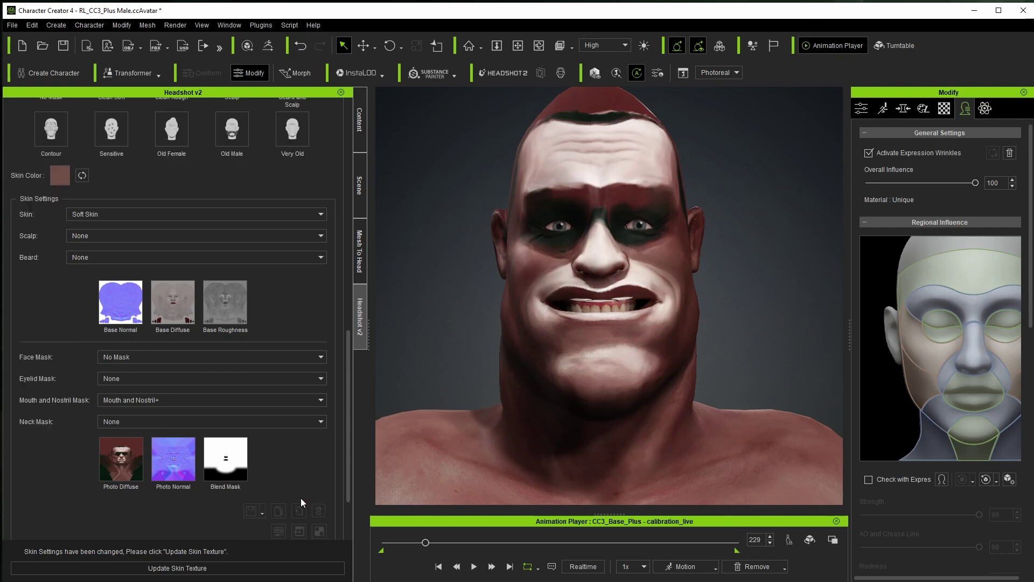
pyautogui.click(219, 568)
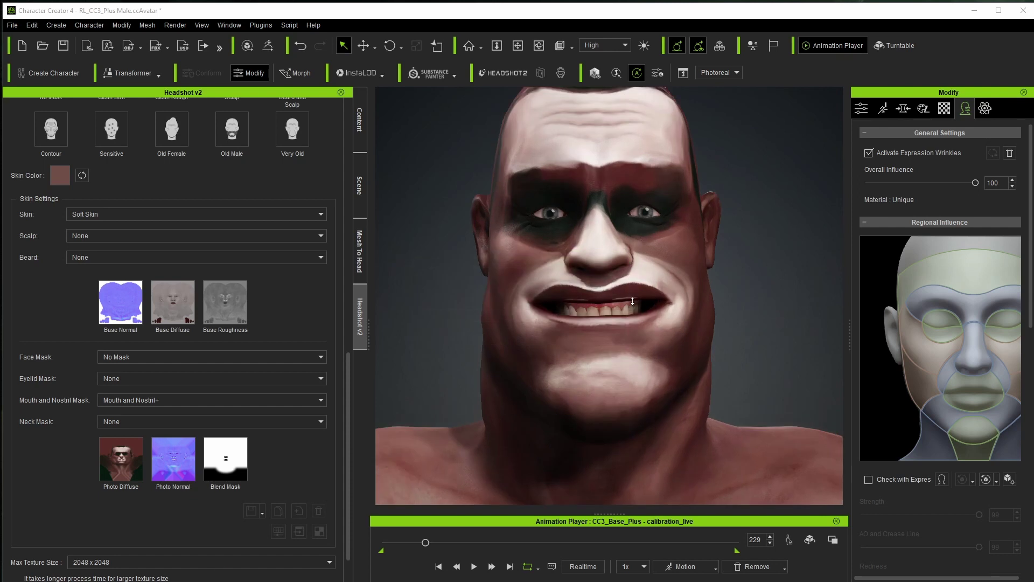
# Step: Examine the character's lips, mouth interior and nostrils up close and from farther away
pyautogui.scroll(2, 634, 302)
pyautogui.scroll(3, 649, 307)
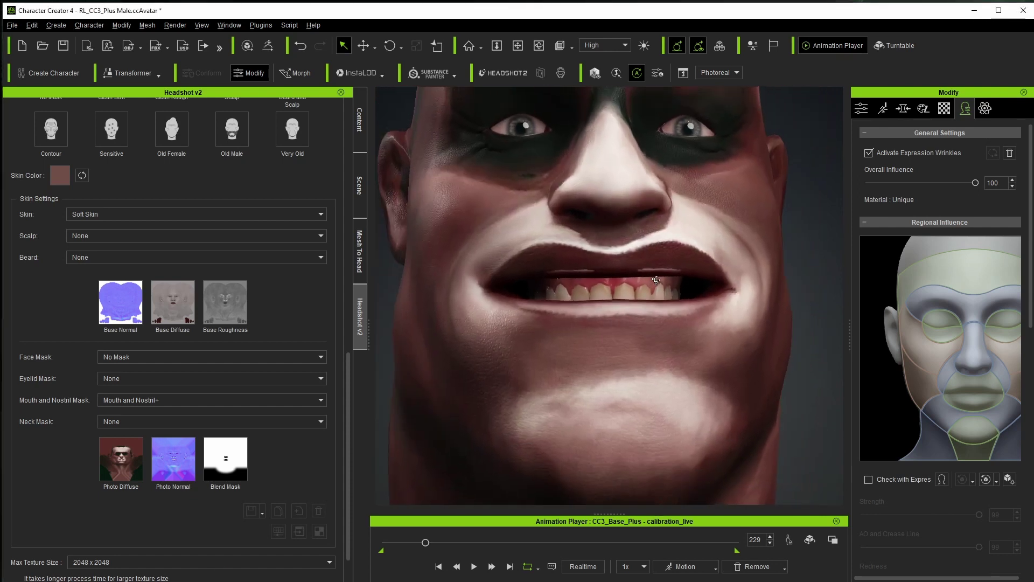
pyautogui.scroll(-4, 655, 279)
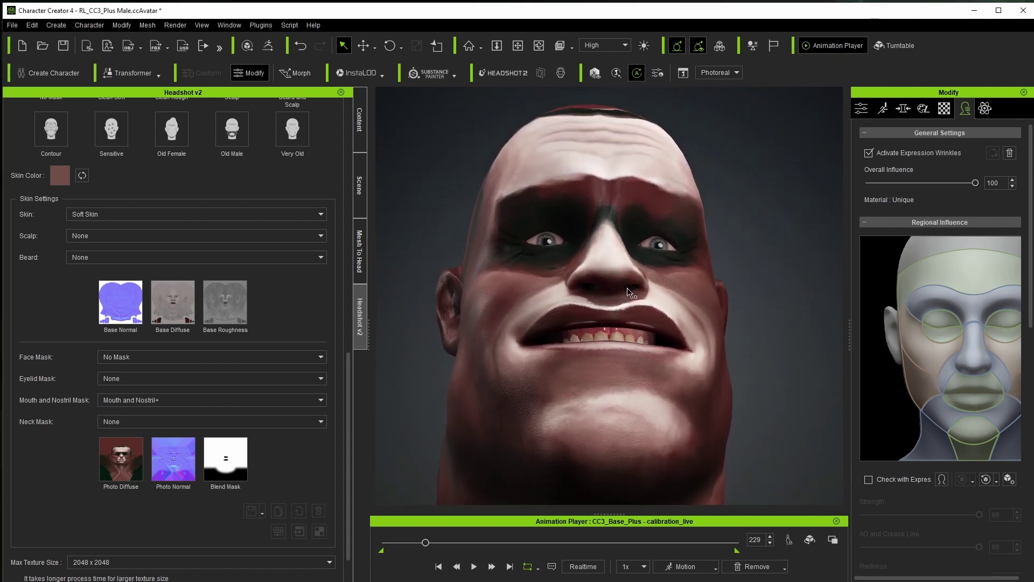
pyautogui.scroll(5, 639, 271)
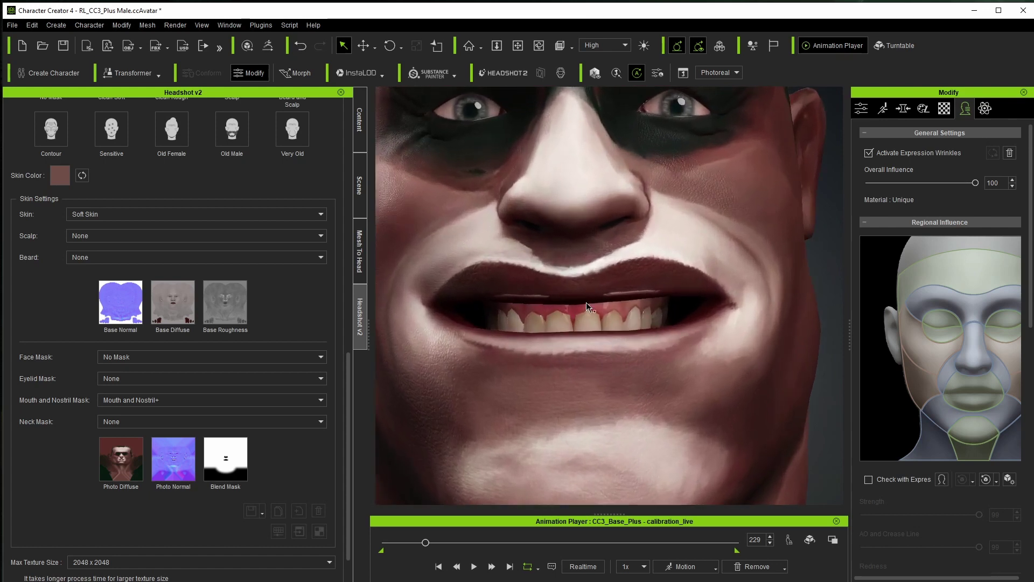
pyautogui.scroll(-4, 587, 306)
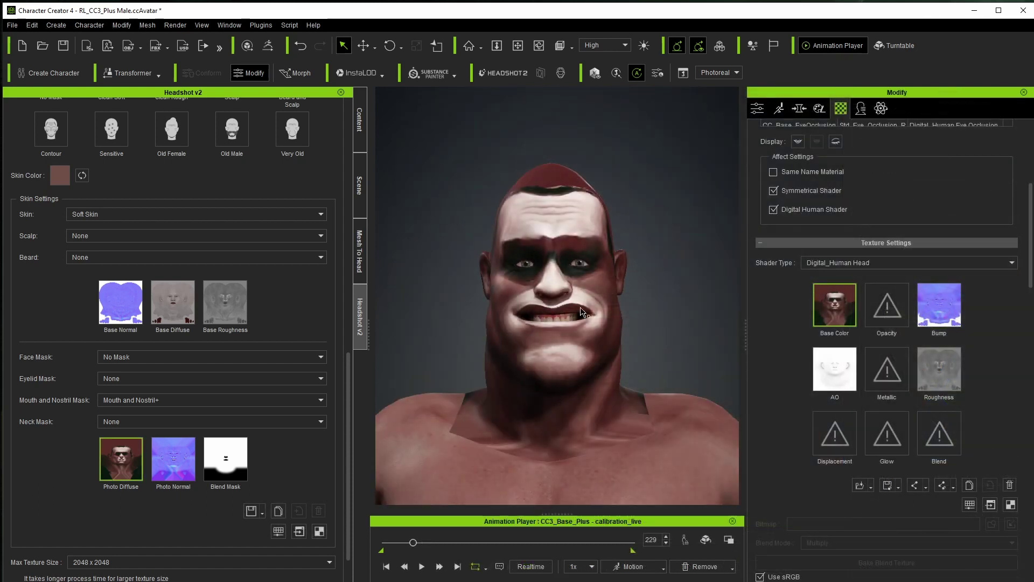
pyautogui.scroll(2, 612, 309)
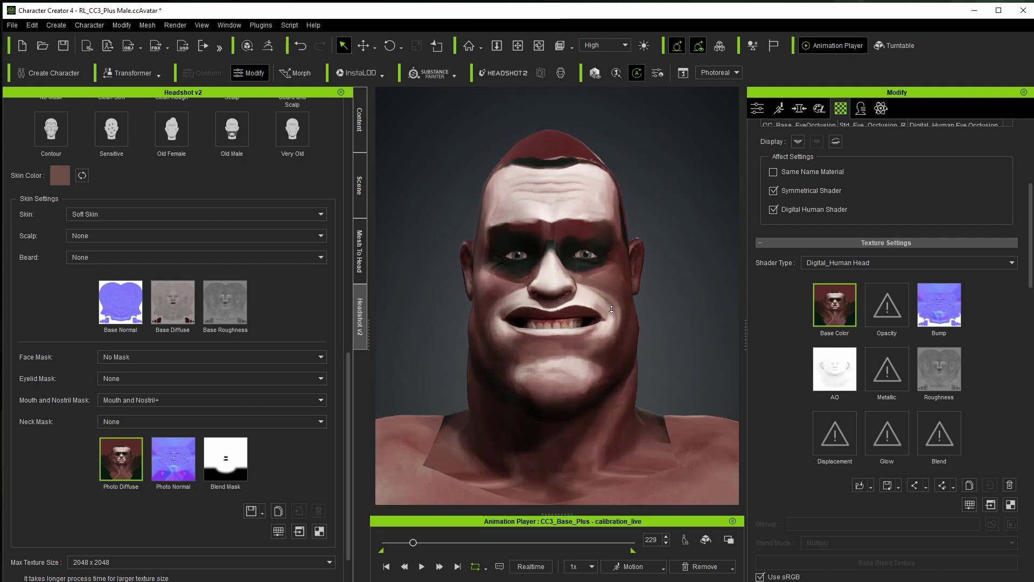
pyautogui.scroll(-1, 611, 309)
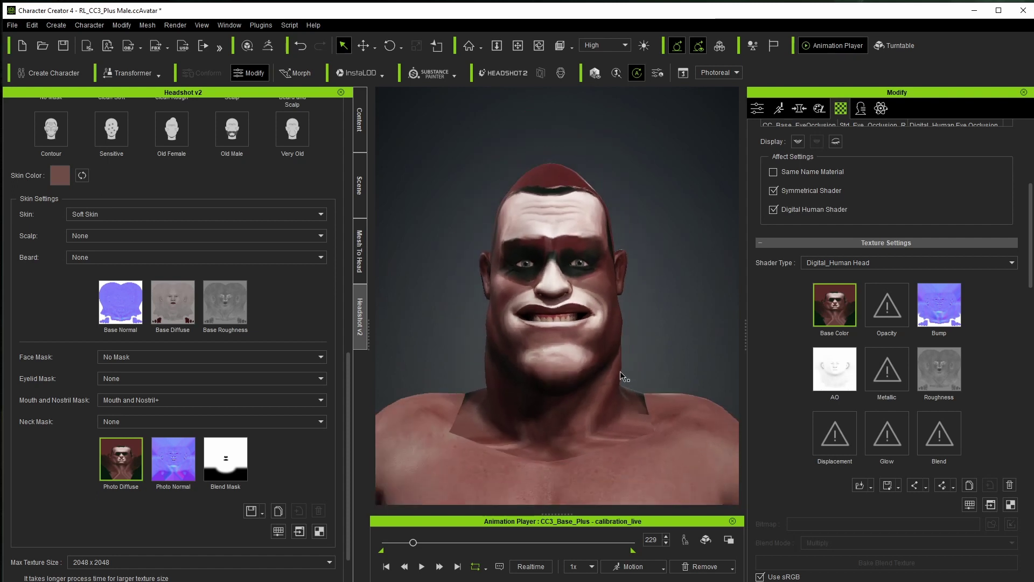
# Step: Select the original arnold_terminator bust between the character's feet and unhide its hair part
pyautogui.moveTo(622, 375); pyautogui.dragTo(579, 166, button='middle')
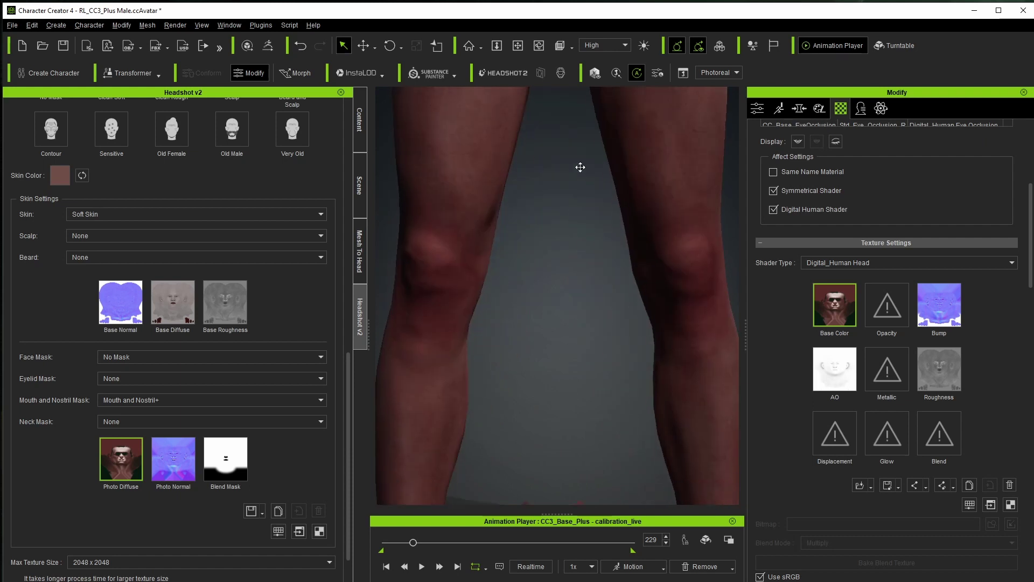
pyautogui.scroll(-2, 552, 413)
pyautogui.scroll(3, 551, 413)
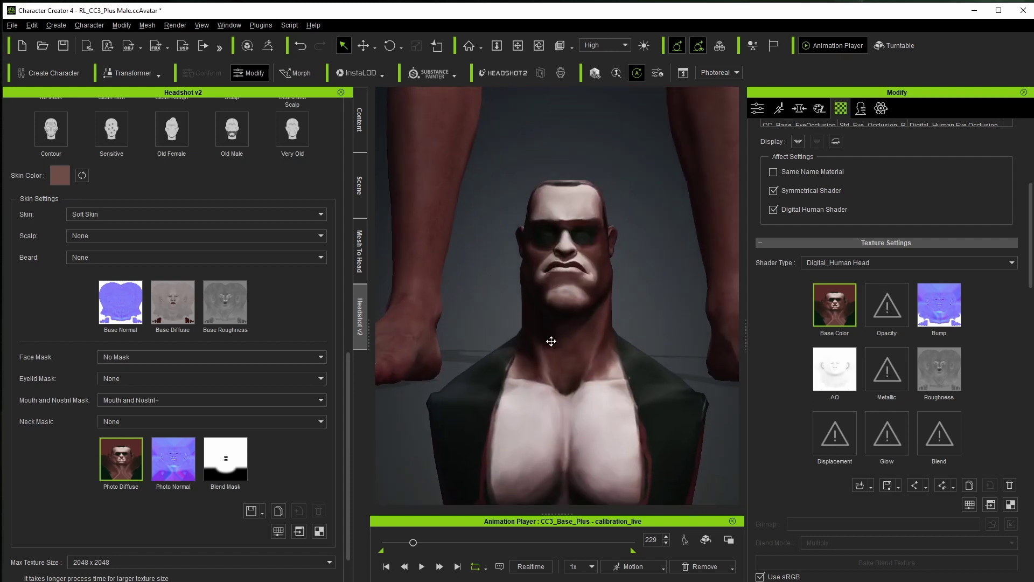
pyautogui.moveTo(551, 341); pyautogui.dragTo(555, 291, button='middle')
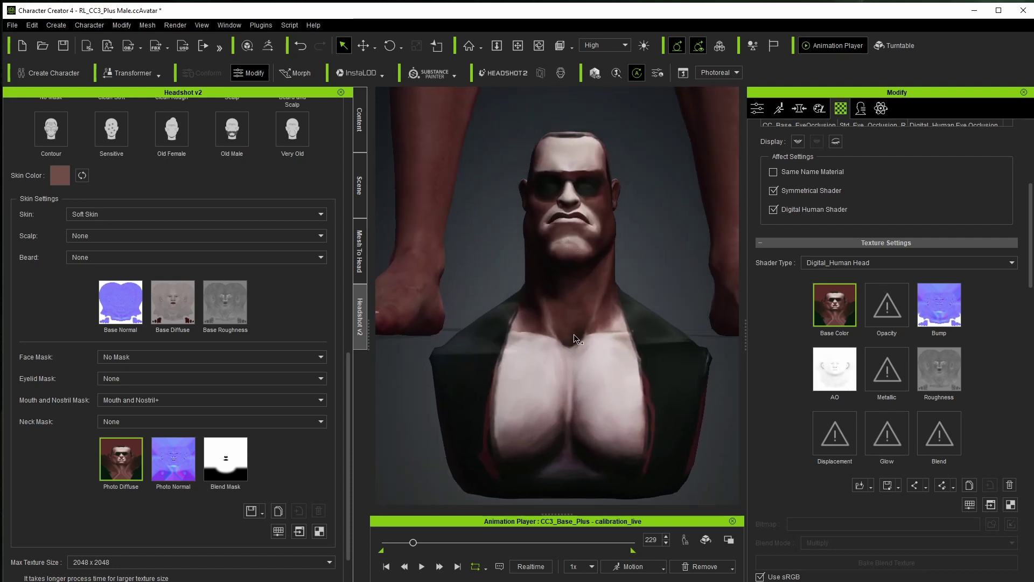
pyautogui.click(575, 338)
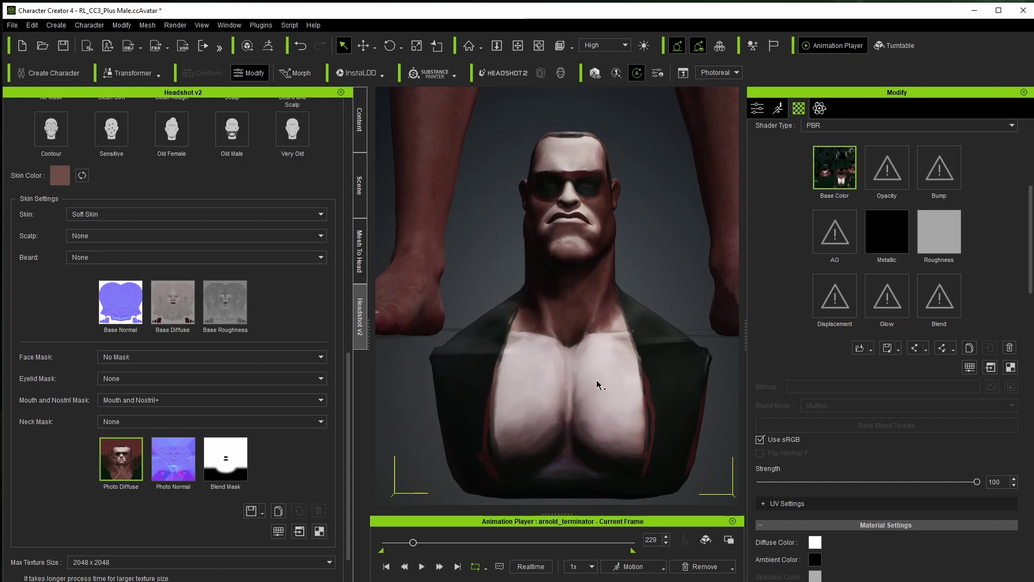
pyautogui.click(362, 189)
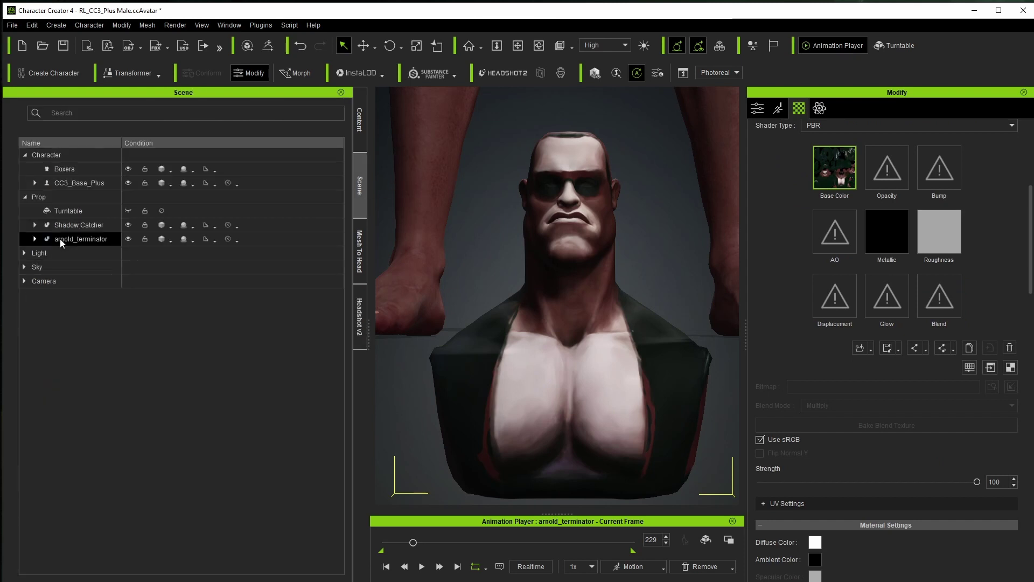
pyautogui.click(35, 238)
pyautogui.click(56, 253)
pyautogui.keyDown('ctrl'); pyautogui.click(48, 266); pyautogui.keyUp('ctrl')
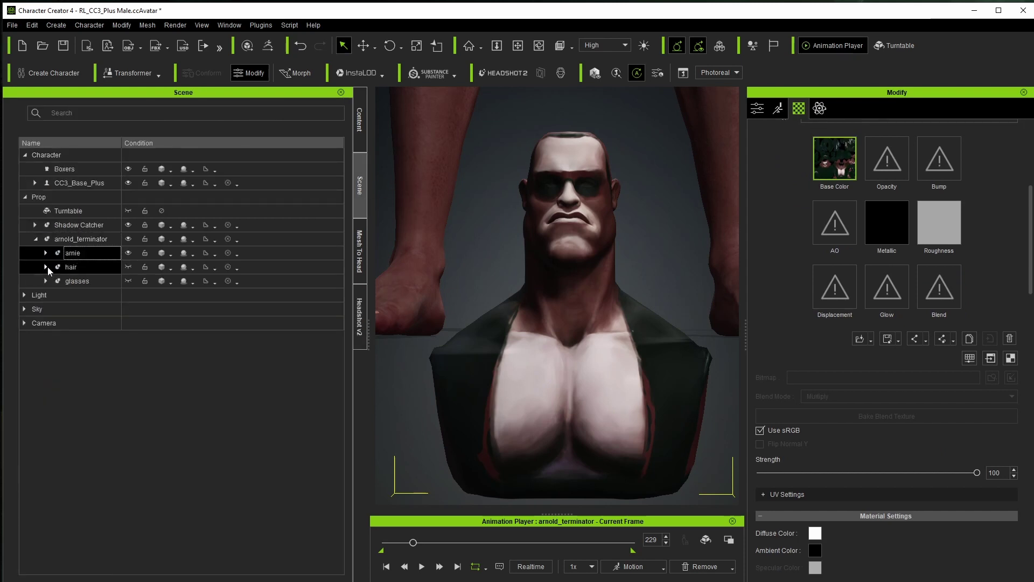
pyautogui.click(128, 267)
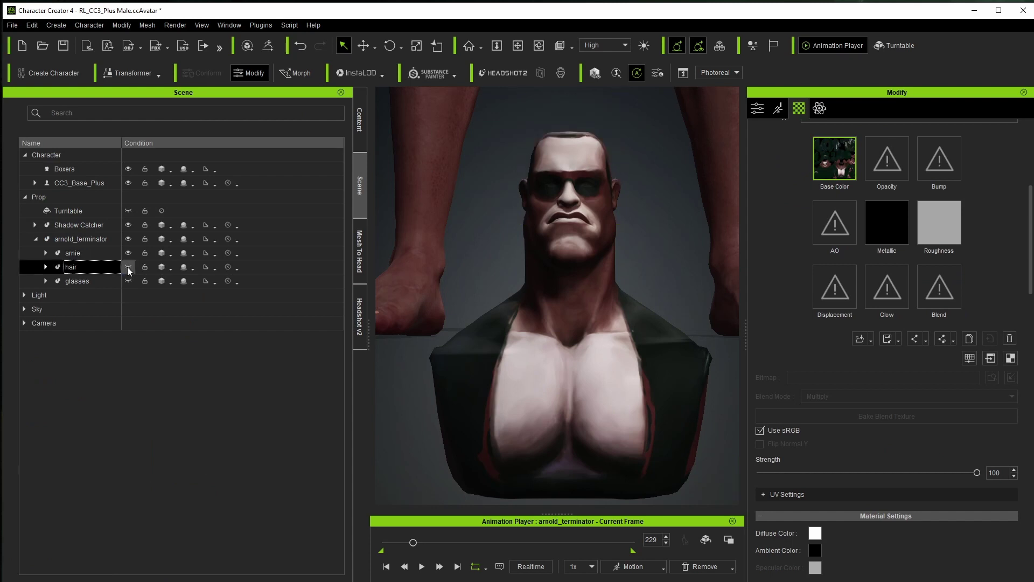
# Step: Select only the bust's hair part and save it to the content library as a prop named Arnie Hair
pyautogui.keyDown('ctrl'); pyautogui.click(80, 286); pyautogui.keyUp('ctrl')
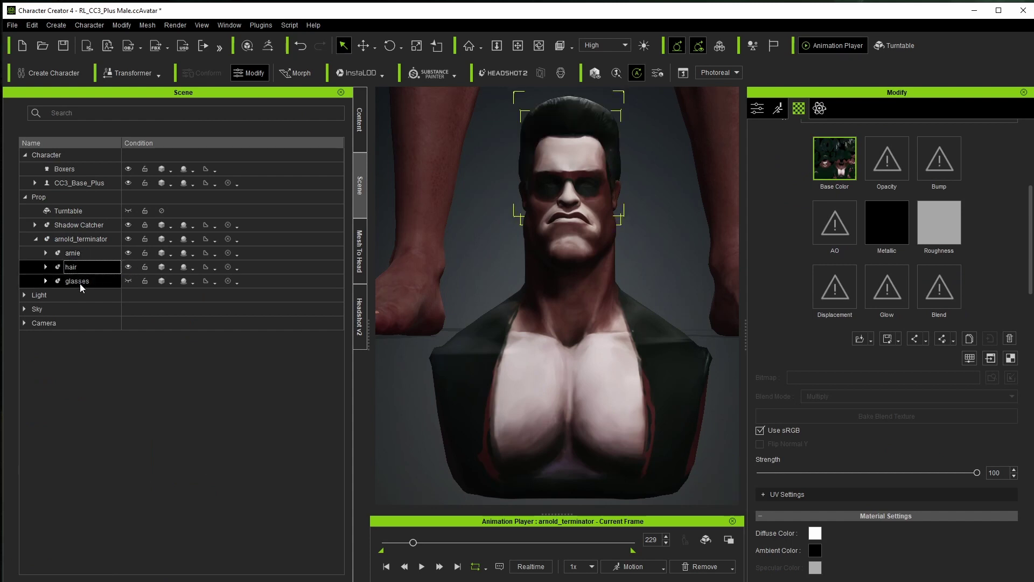
pyautogui.click(128, 281)
pyautogui.click(78, 268)
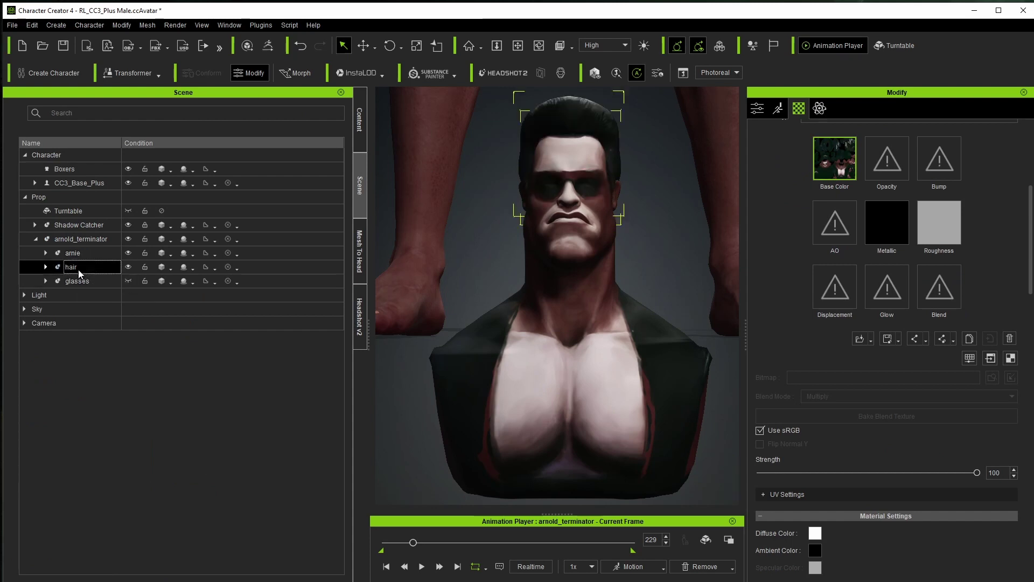
pyautogui.moveTo(644, 180); pyautogui.dragTo(642, 259, button='middle')
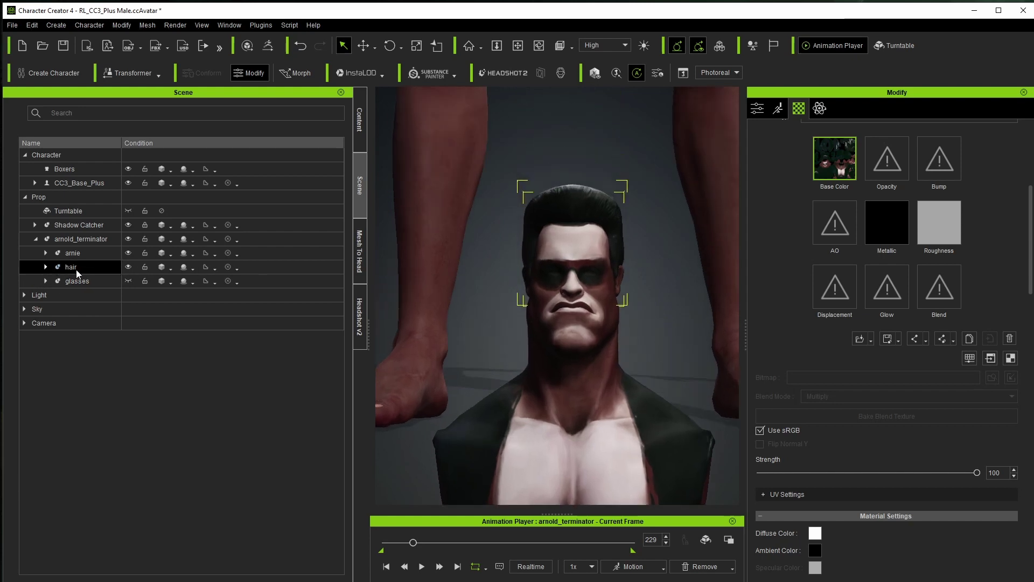
pyautogui.click(360, 137)
pyautogui.click(79, 317)
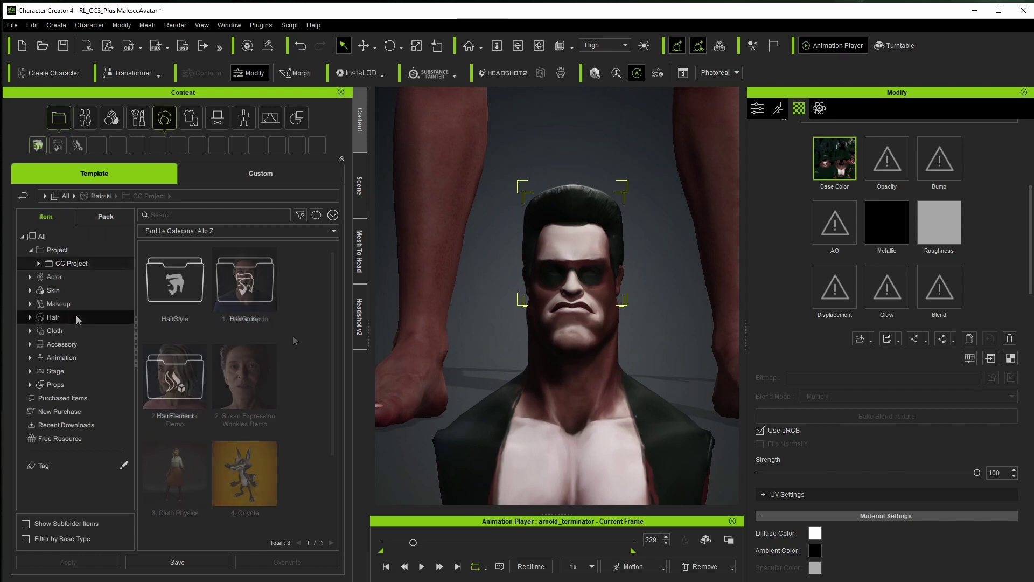
pyautogui.click(187, 566)
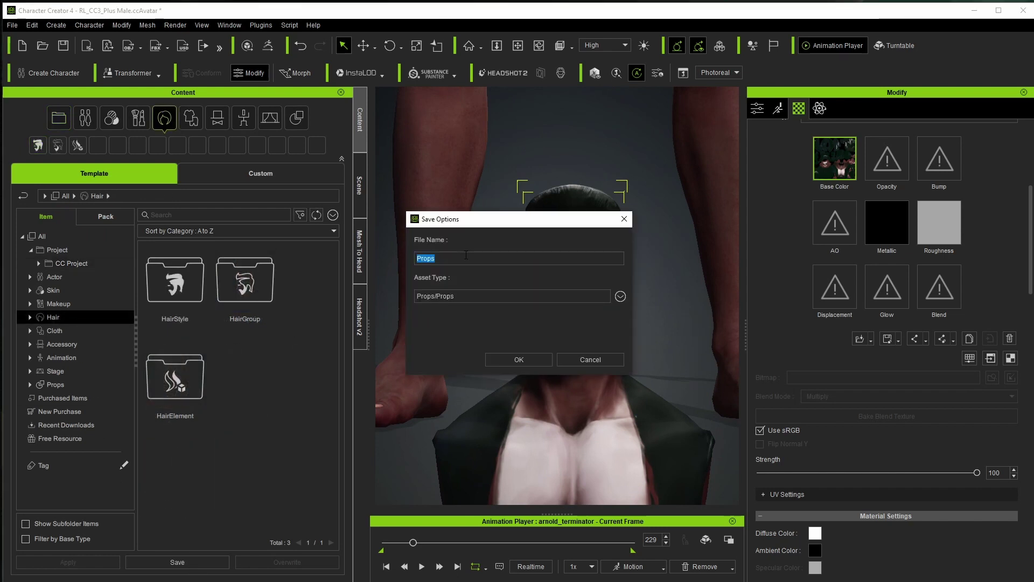
pyautogui.write('Arnie Hair')
pyautogui.click(516, 360)
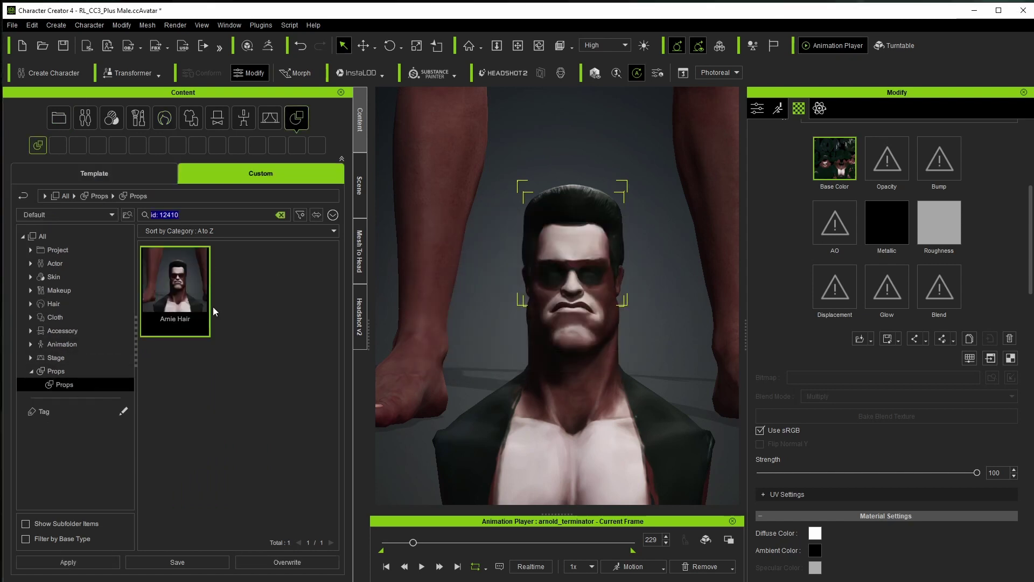
# Step: Add the saved Arnie Hair prop to the scene and raise it about 13.48 along Z, above the bust's head
pyautogui.moveTo(175, 295); pyautogui.dragTo(493, 350)
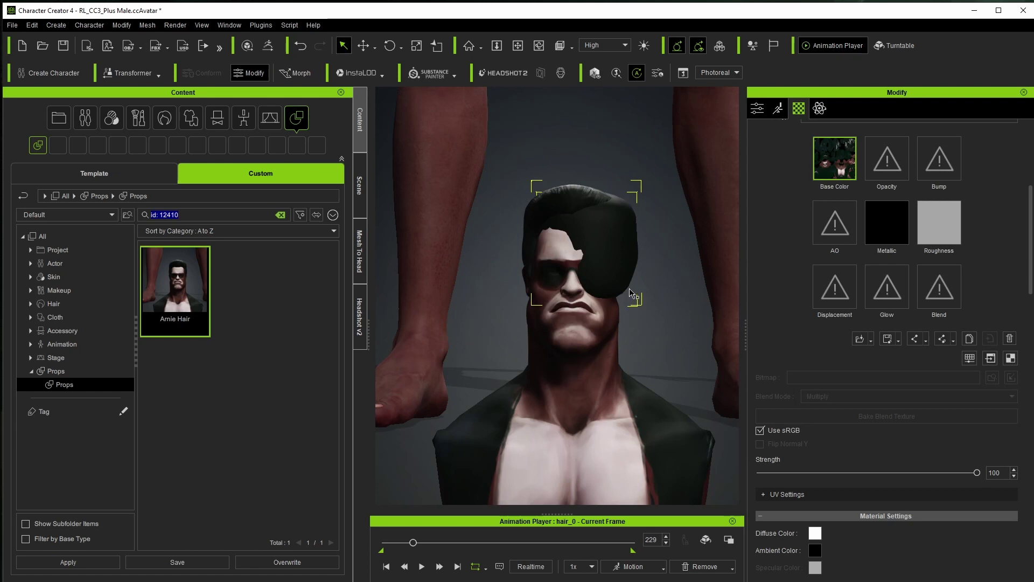
pyautogui.press('w')
pyautogui.moveTo(580, 326); pyautogui.dragTo(580, 245)
pyautogui.moveTo(610, 218); pyautogui.dragTo(611, 289, button='middle')
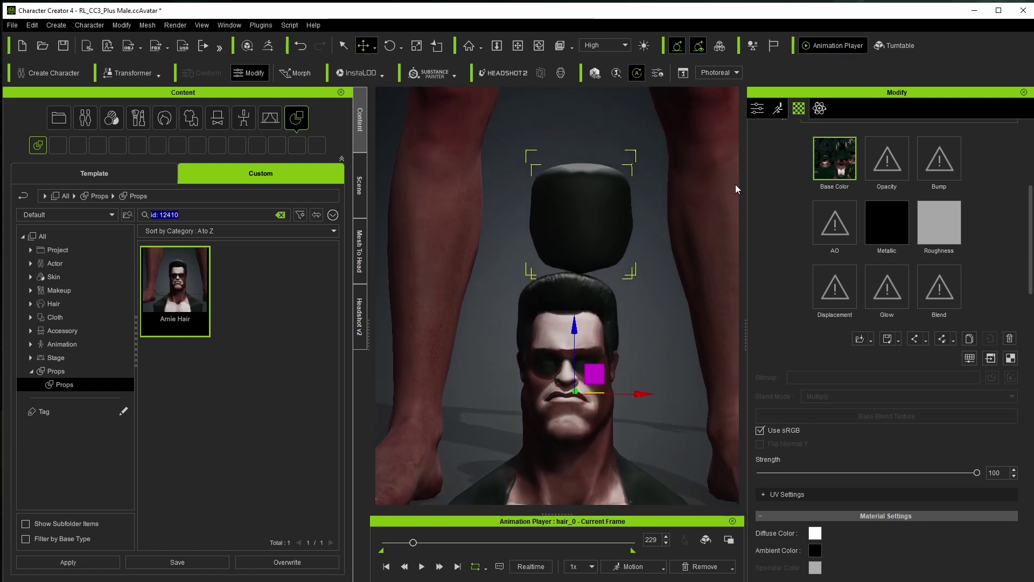
# Step: Set the added hair prop's Z rotation to 180
pyautogui.click(756, 109)
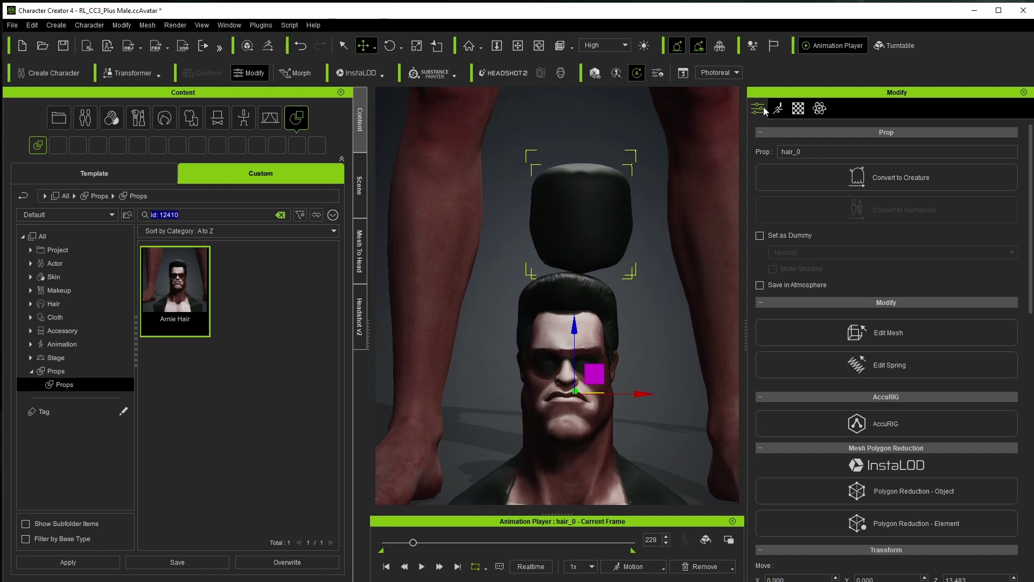
pyautogui.scroll(-3, 862, 431)
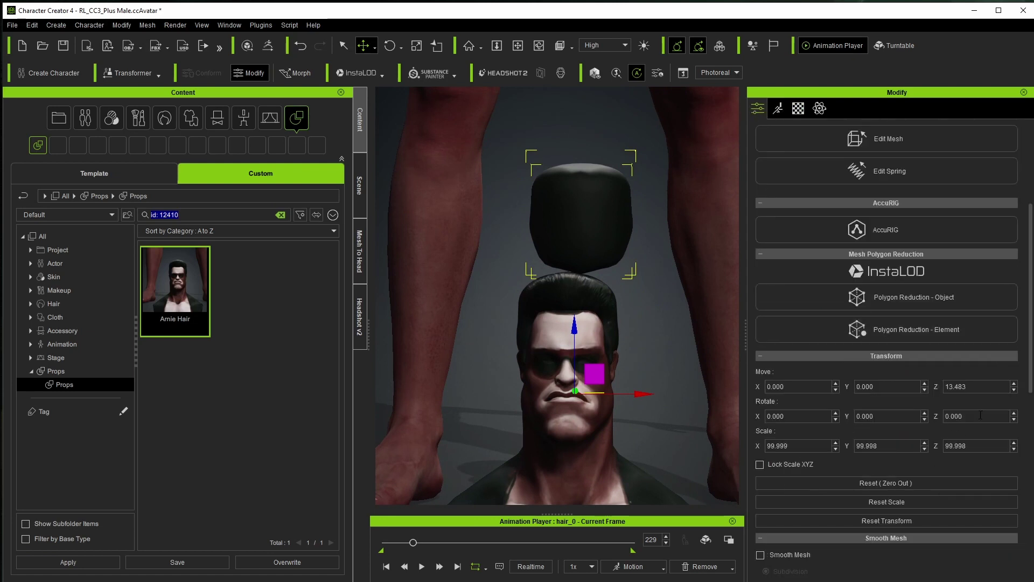
pyautogui.write('180')
pyautogui.press('Return')
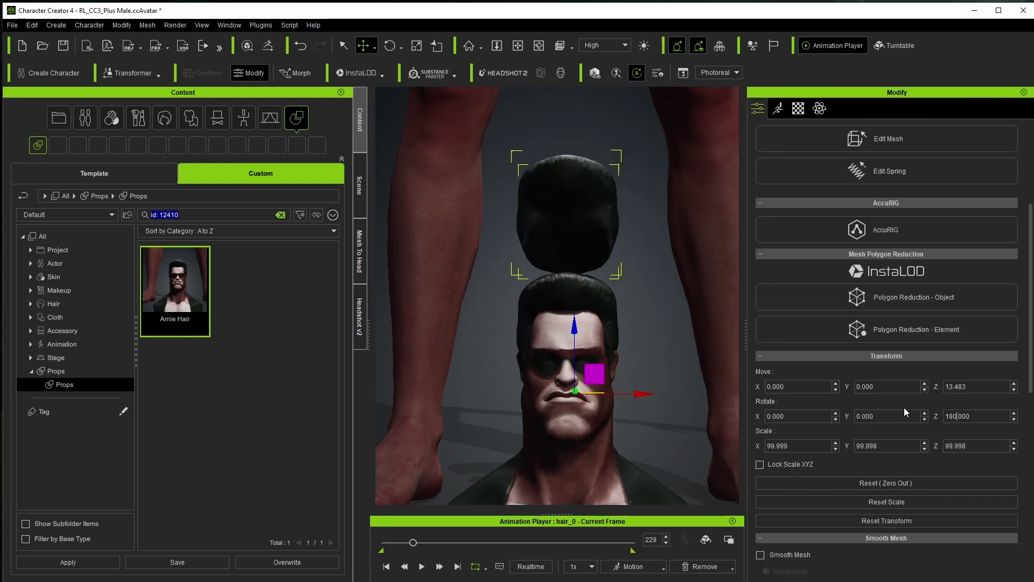
# Step: Fine-tune the hair prop's fit on the character's head by moving it to about Y -2.015 and Z 144.645
pyautogui.scroll(-5, 590, 249)
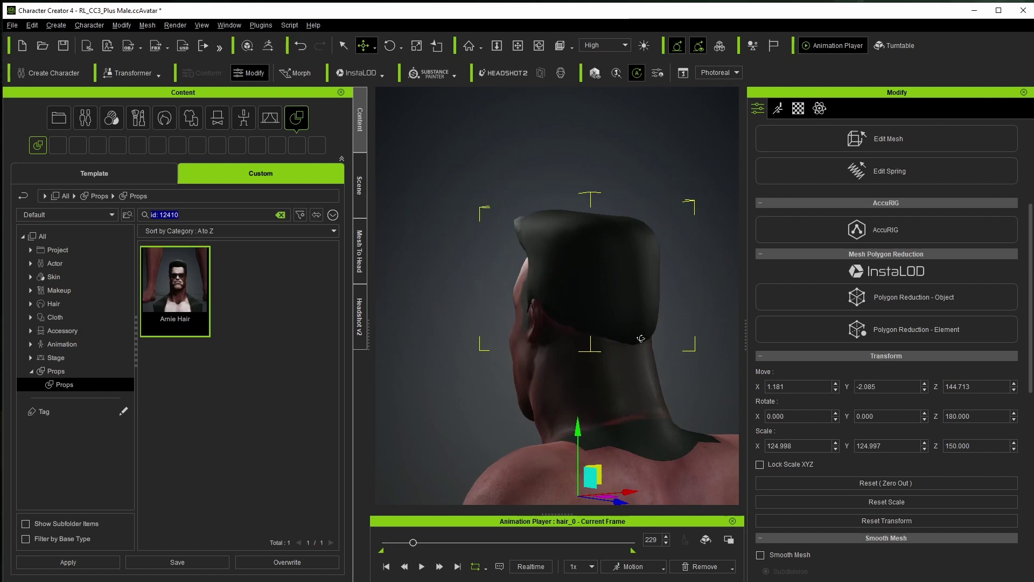
pyautogui.moveTo(640, 338); pyautogui.dragTo(555, 337, button='right')
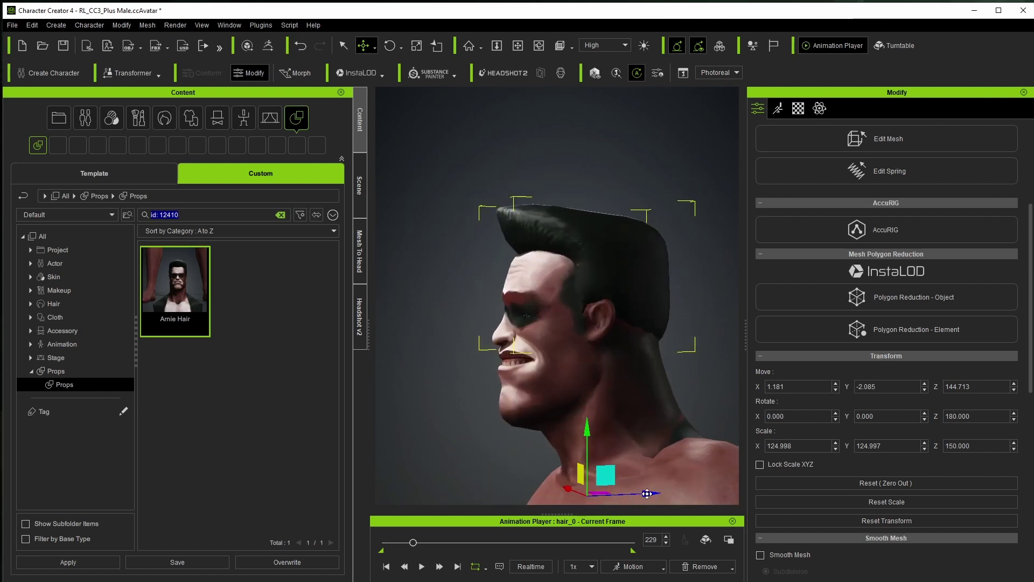
pyautogui.moveTo(648, 493); pyautogui.dragTo(644, 492)
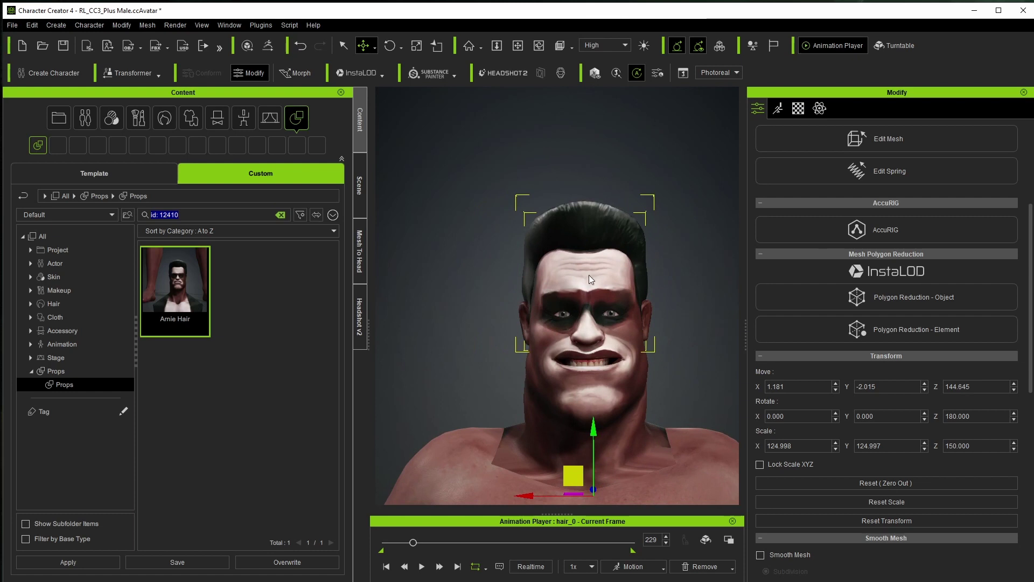
# Step: Attach the hair_0 prop to the character's head by picking CC_Base_Head as its parent
pyautogui.moveTo(682, 291); pyautogui.dragTo(658, 286, button='middle')
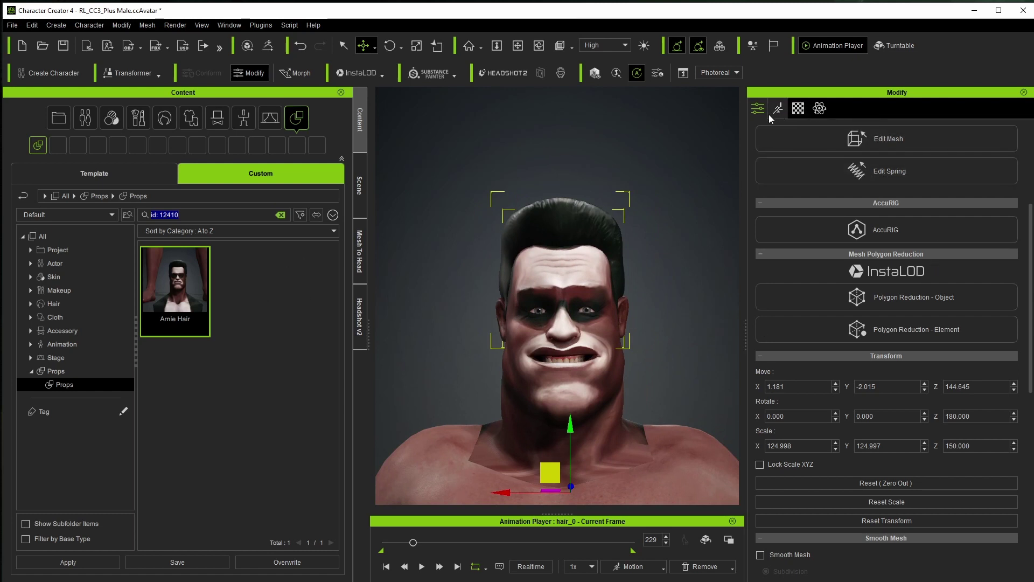
pyautogui.click(357, 200)
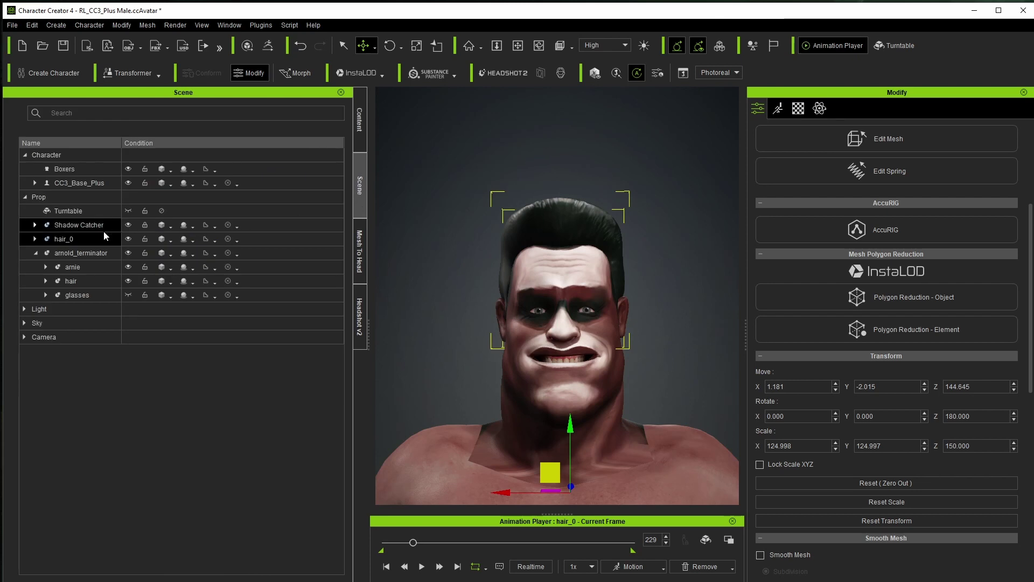
pyautogui.click(62, 243)
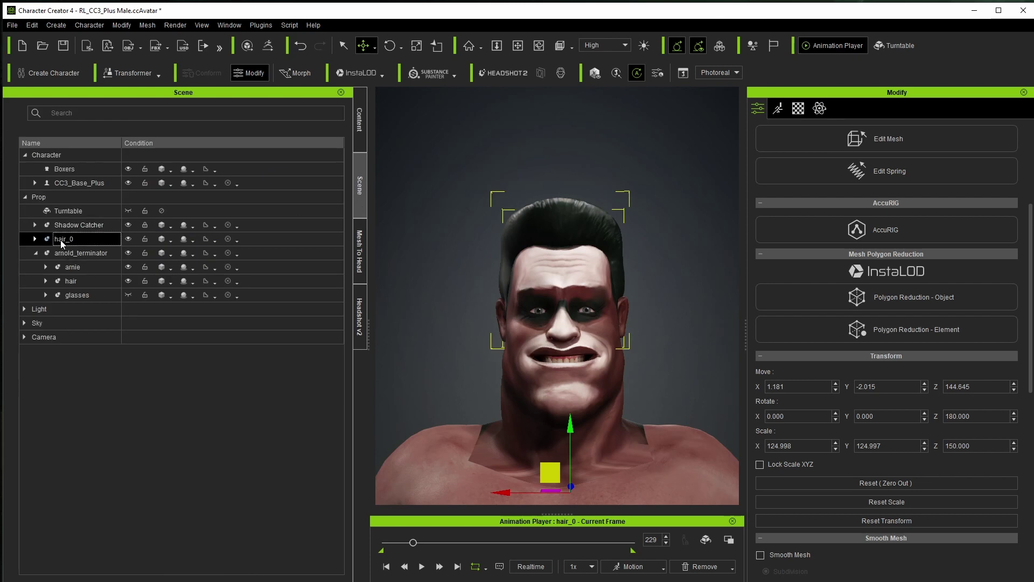
pyautogui.scroll(-5, 825, 255)
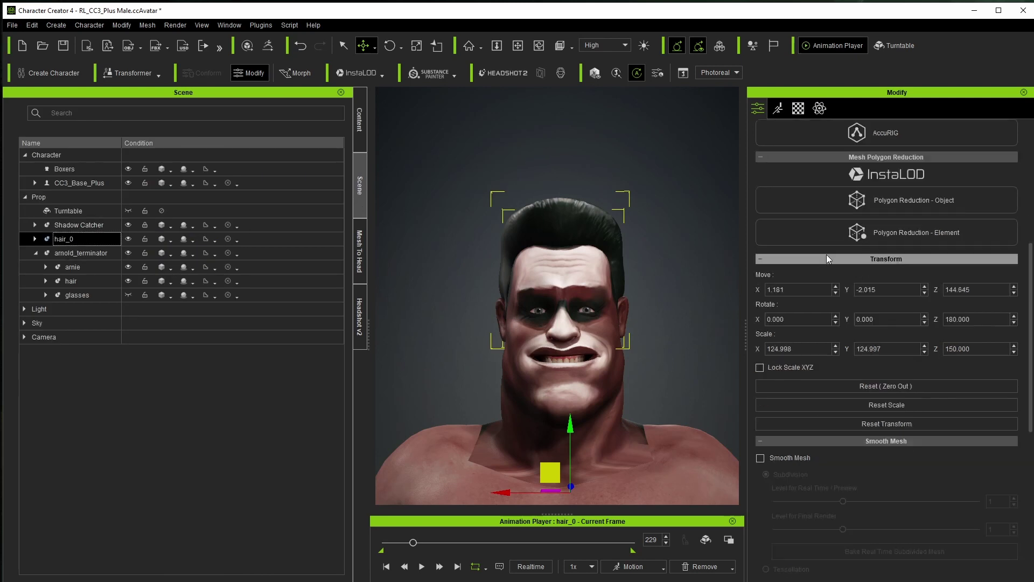
pyautogui.scroll(-3, 827, 256)
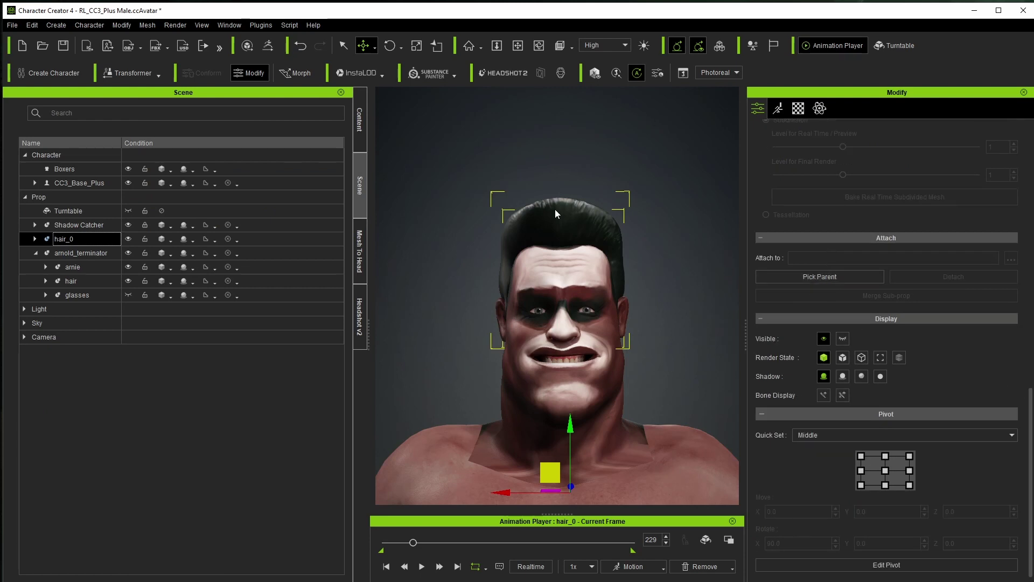
pyautogui.click(806, 277)
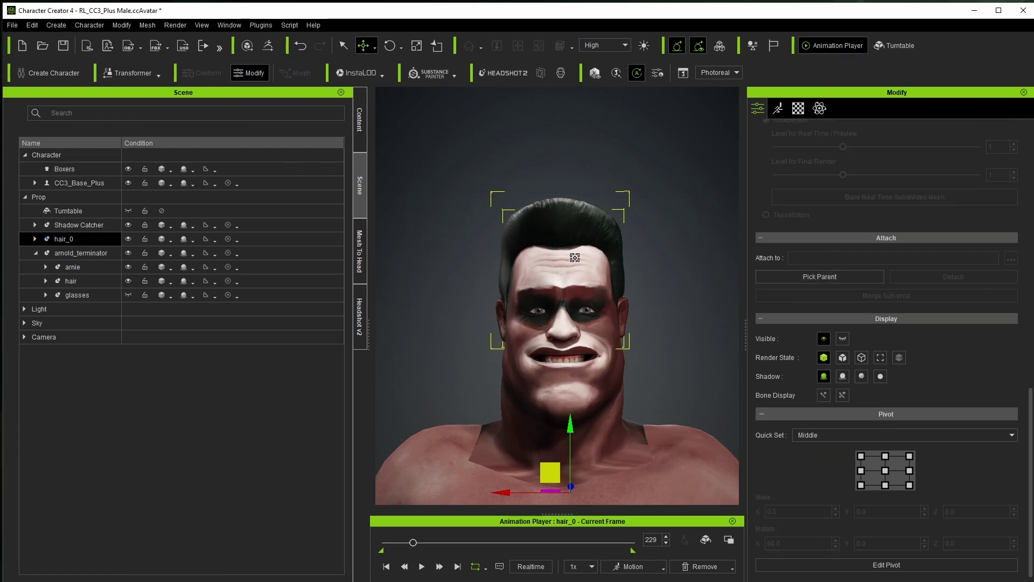
pyautogui.click(564, 270)
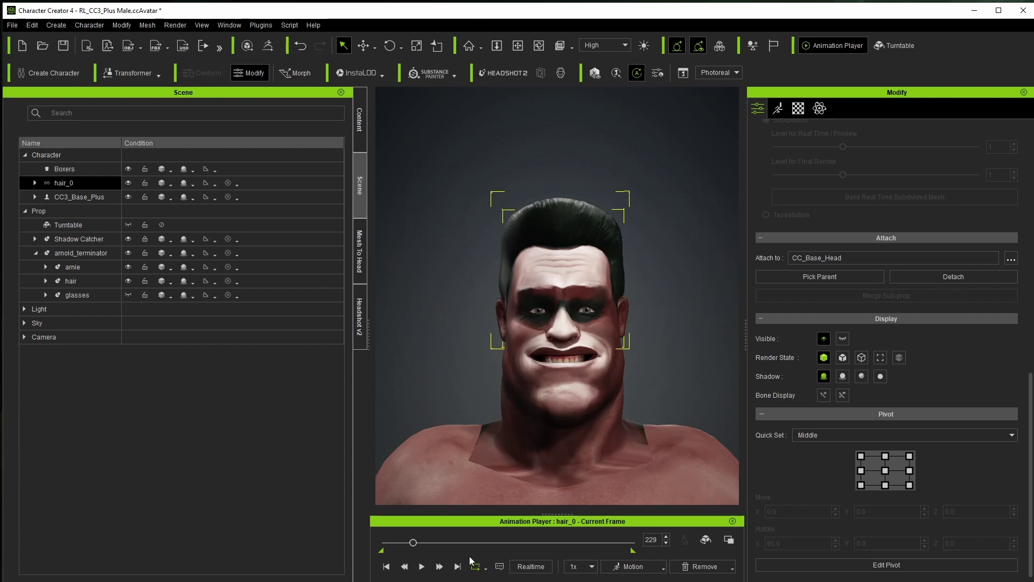
# Step: Play the facial animation to check how the attached hair moves with the head, and stop at frame 476
pyautogui.click(422, 566)
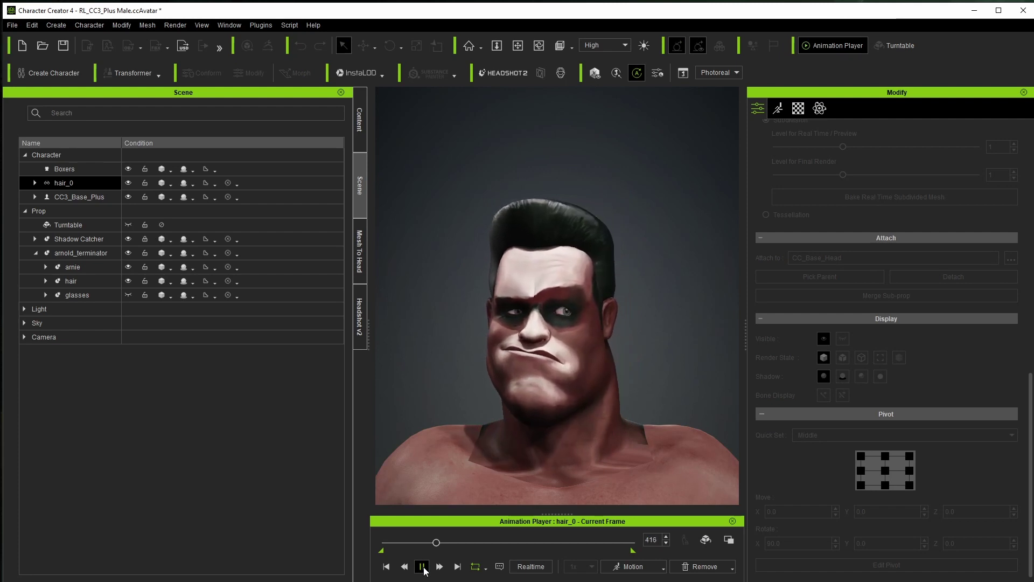
pyautogui.click(422, 566)
pyautogui.moveTo(440, 542); pyautogui.dragTo(445, 546)
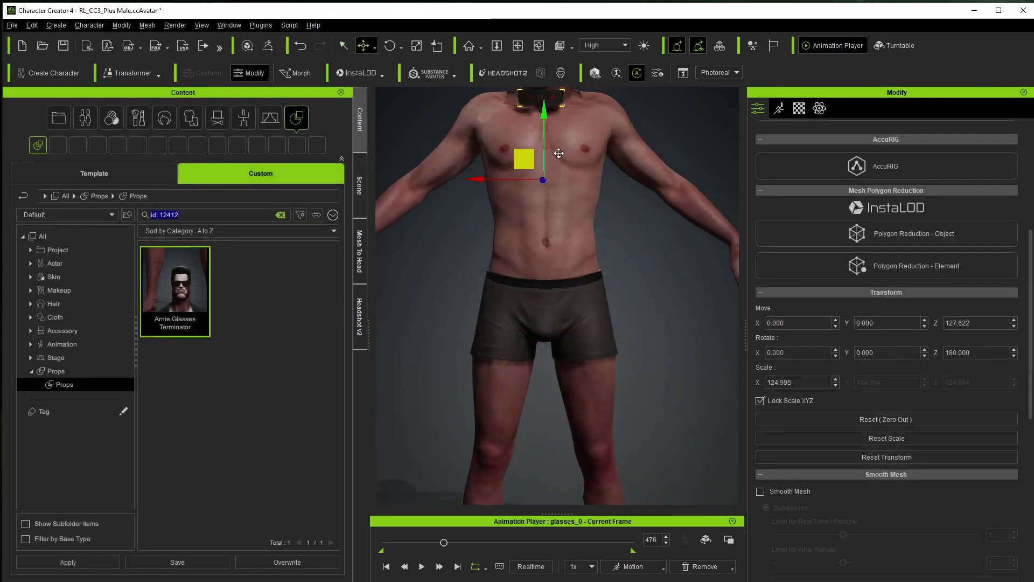
# Step: Move the glasses prop in front of the character's eyes, to about X 0.710, Y -3.886 and Z 144.766
pyautogui.moveTo(559, 153); pyautogui.dragTo(566, 353, button='middle')
pyautogui.moveTo(550, 320); pyautogui.dragTo(567, 256)
pyautogui.scroll(5, 565, 254)
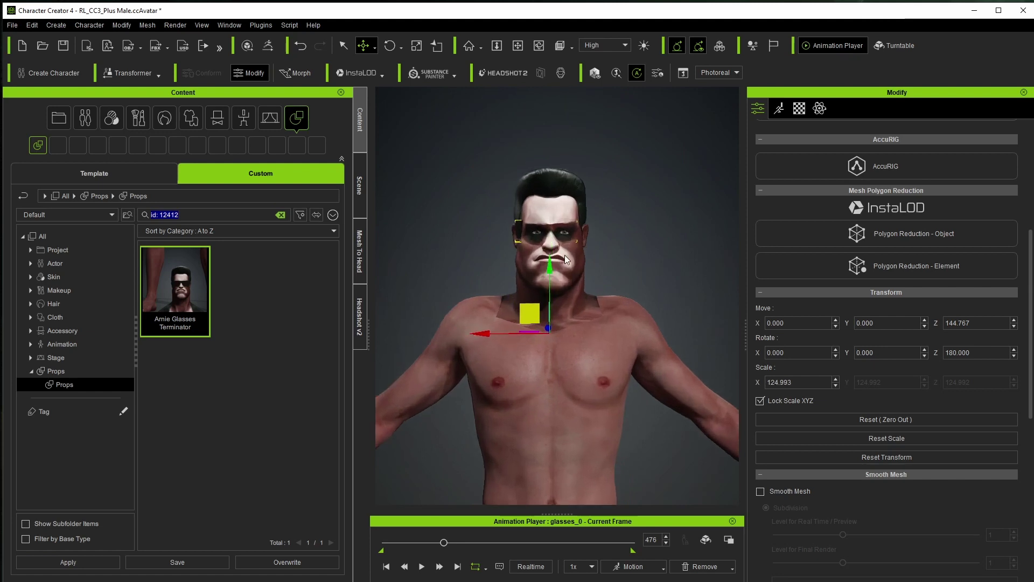
pyautogui.moveTo(497, 320); pyautogui.dragTo(572, 343, button='right')
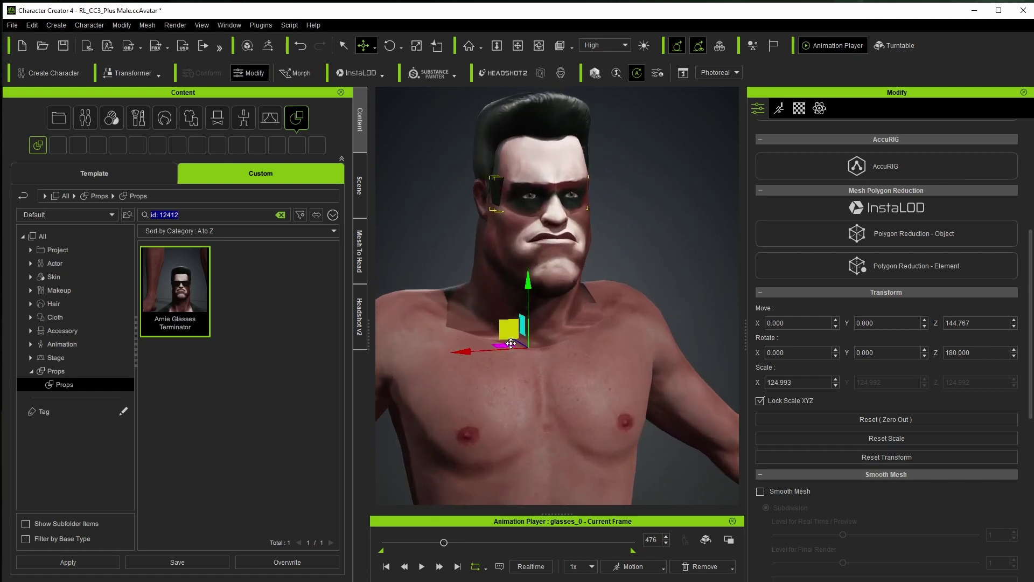
pyautogui.moveTo(515, 339); pyautogui.dragTo(524, 344)
pyautogui.moveTo(539, 264); pyautogui.dragTo(510, 263, button='right')
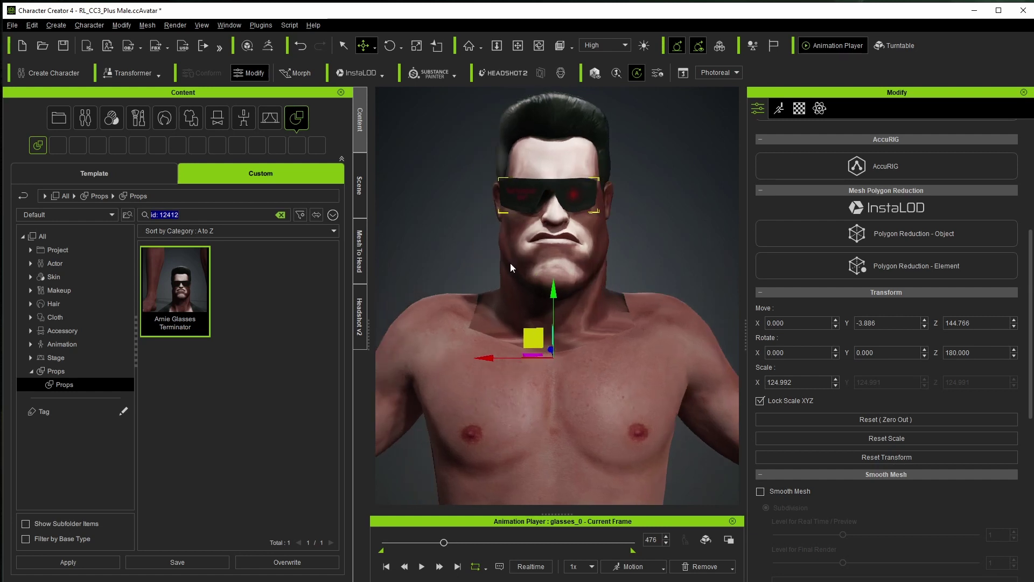
pyautogui.moveTo(489, 358); pyautogui.dragTo(494, 358)
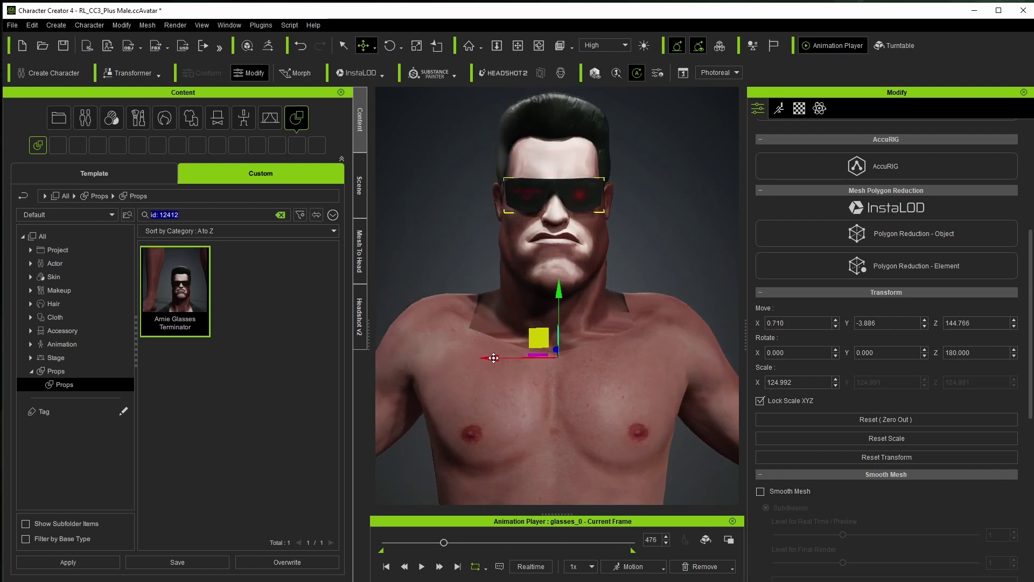
# Step: Fine-tune the glasses' fit on the face by moving them to about Y -3.276 and Z 144.350
pyautogui.moveTo(587, 290); pyautogui.dragTo(466, 403, button='right')
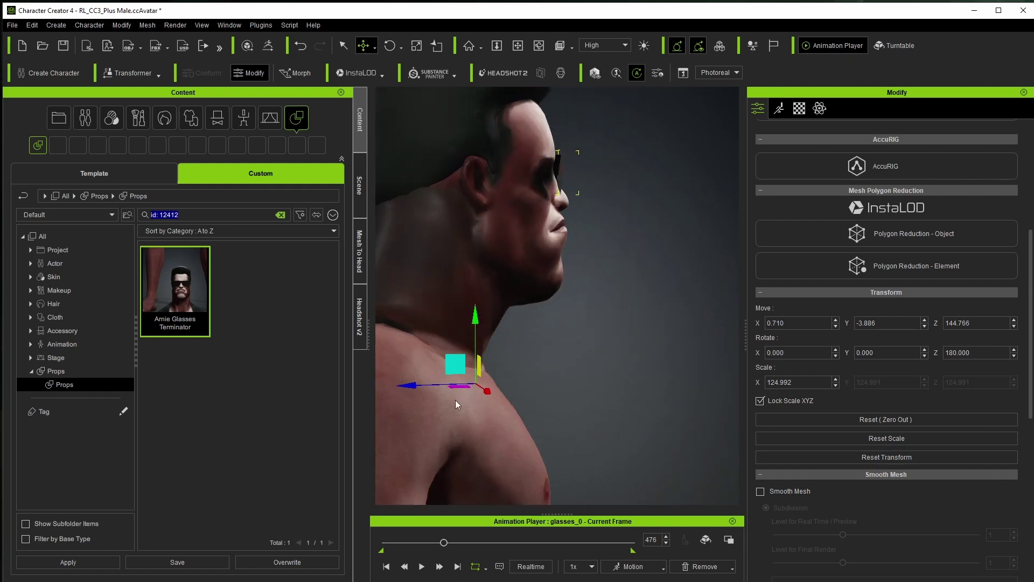
pyautogui.moveTo(414, 386); pyautogui.dragTo(409, 387)
pyautogui.moveTo(563, 255); pyautogui.dragTo(509, 228, button='right')
pyautogui.moveTo(554, 306); pyautogui.dragTo(552, 310)
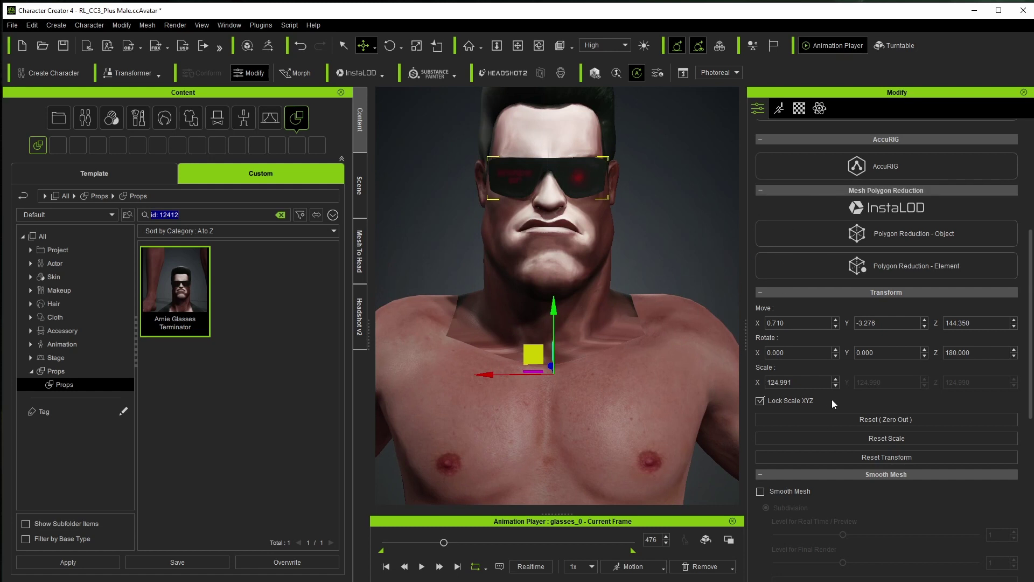
# Step: Attach the glasses prop to the character's head, with CC_Base_Head as its parent
pyautogui.scroll(-5, 832, 400)
pyautogui.click(809, 409)
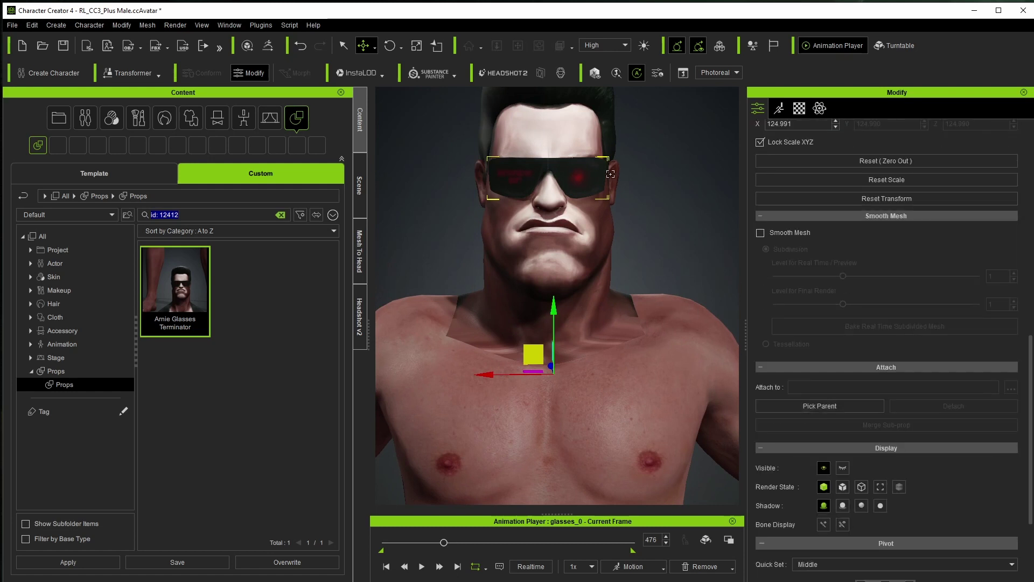
pyautogui.click(545, 152)
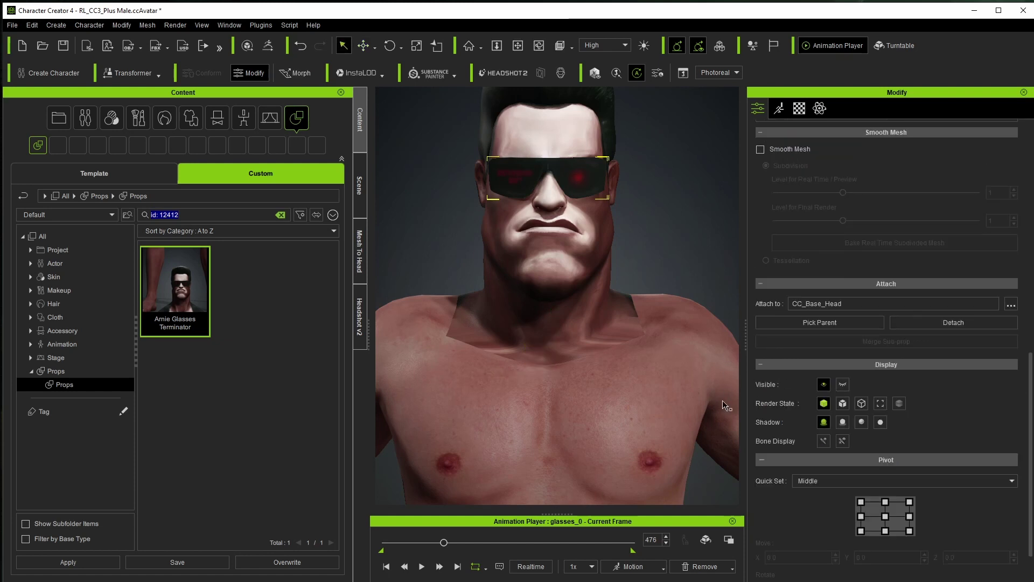
# Step: Play back the facial animation to check the head, hair and accessories in motion, and scrub back to frame 986
pyautogui.click(422, 567)
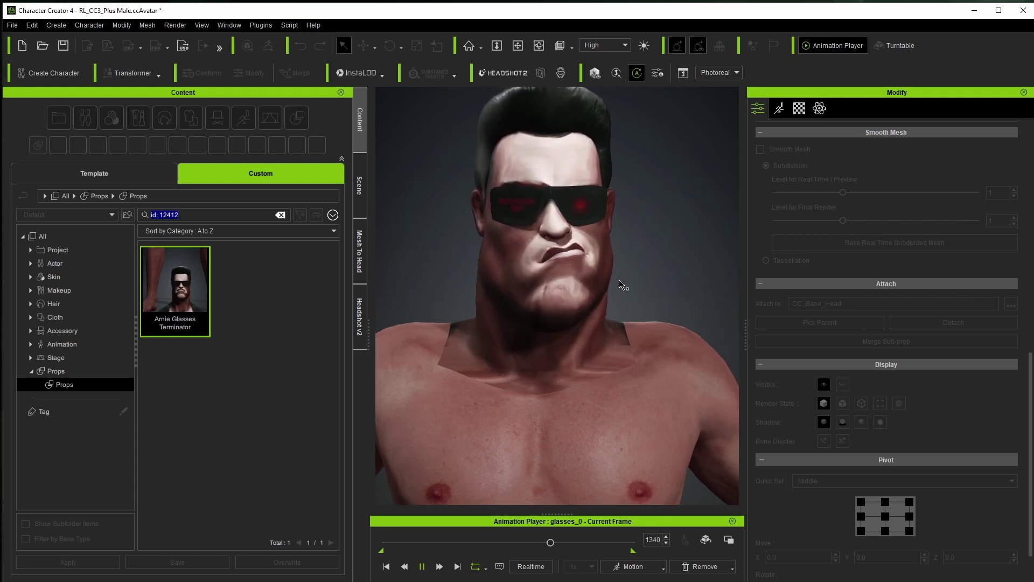
pyautogui.click(422, 567)
pyautogui.click(422, 566)
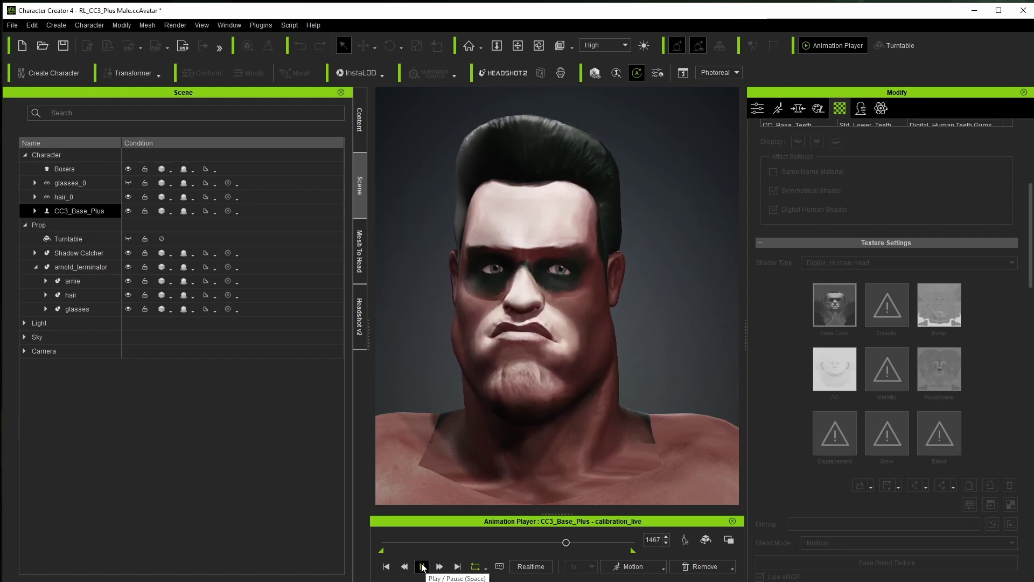
pyautogui.click(422, 566)
pyautogui.moveTo(574, 542); pyautogui.dragTo(511, 545)
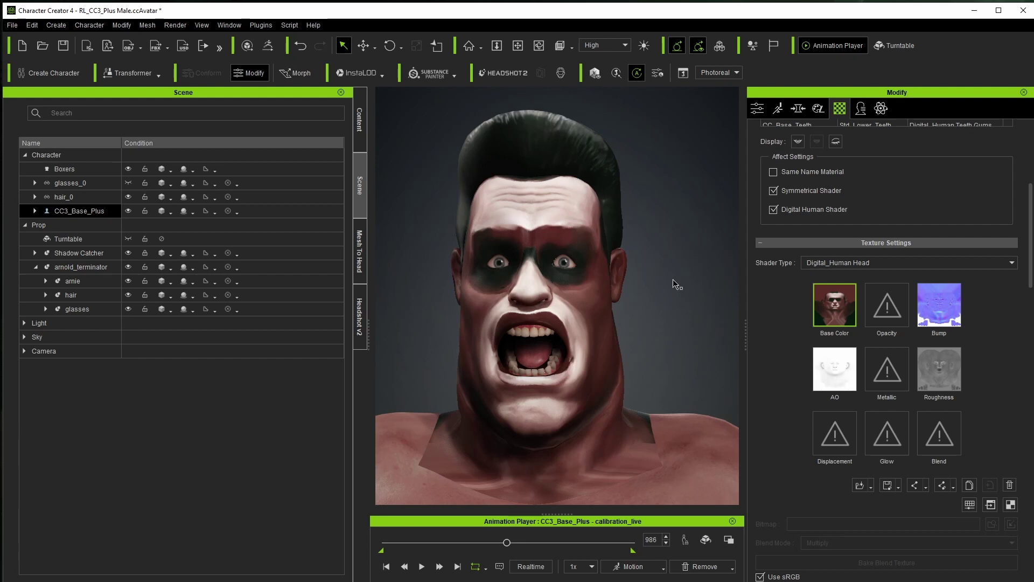